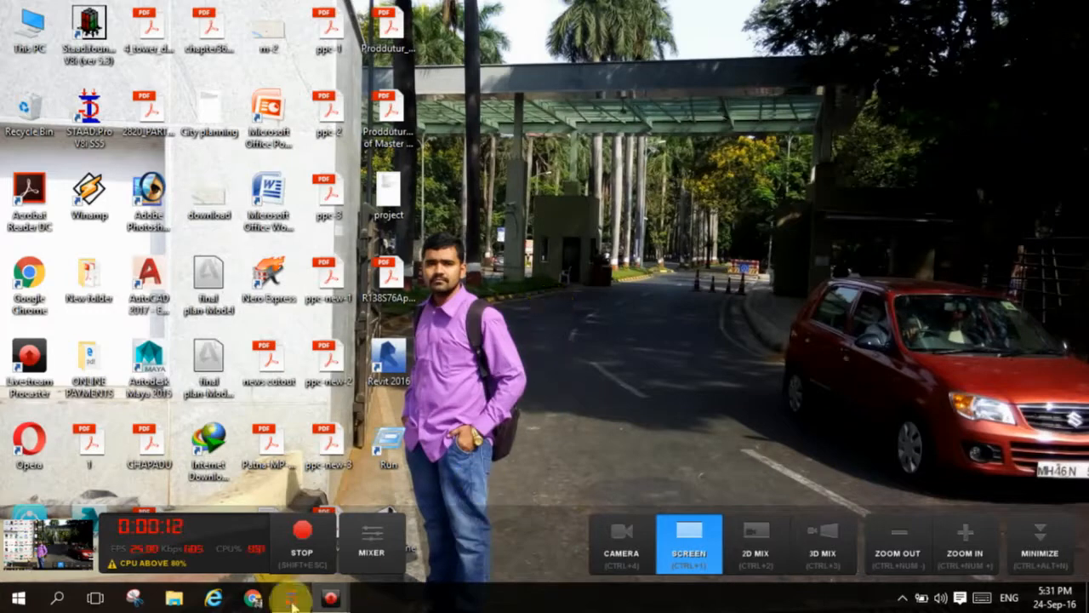
# - Switch to STAAD.Pro and start a new Space project with the file name "3d structure"
pyautogui.click(291, 599)
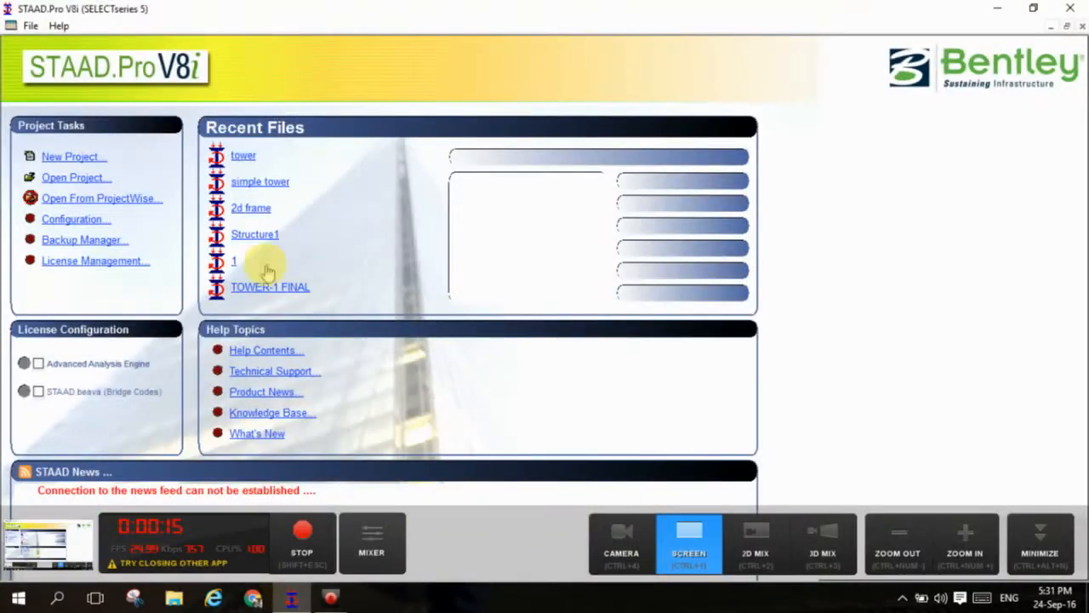
pyautogui.click(75, 159)
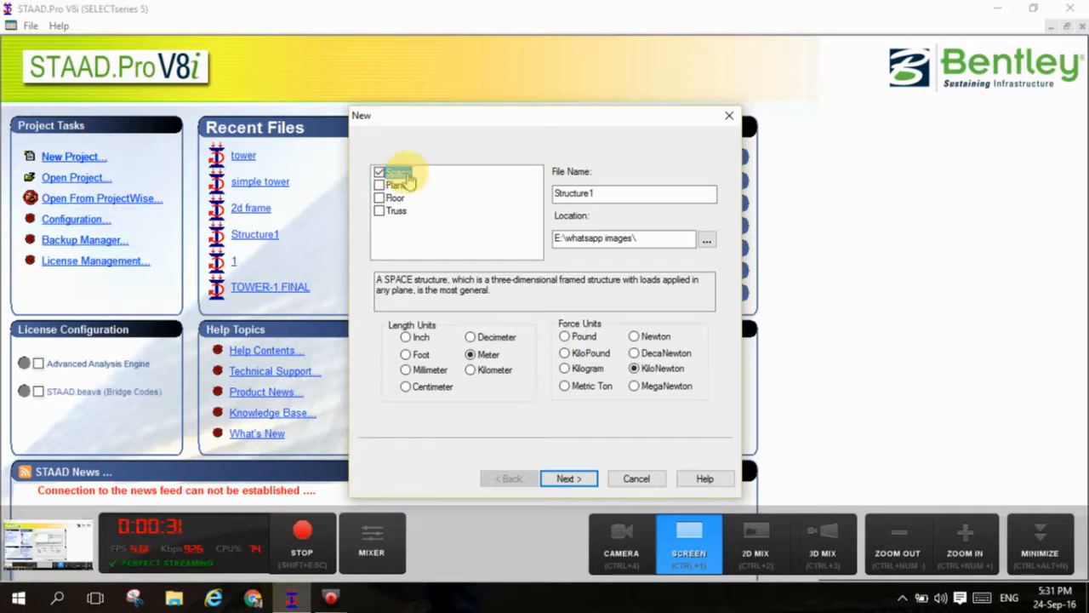
pyautogui.doubleClick(632, 195)
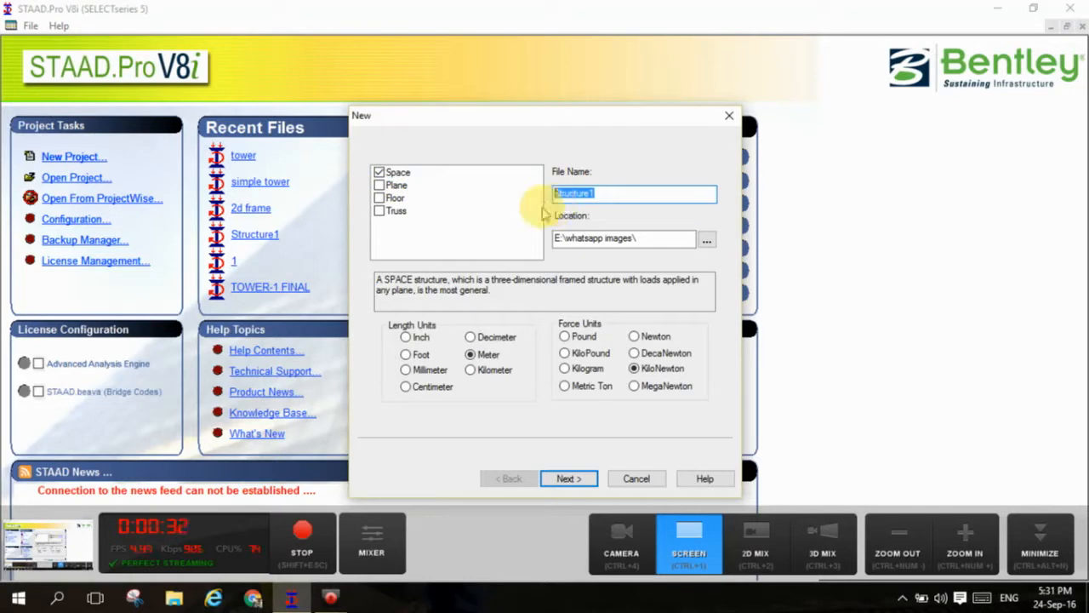
pyautogui.write('d')
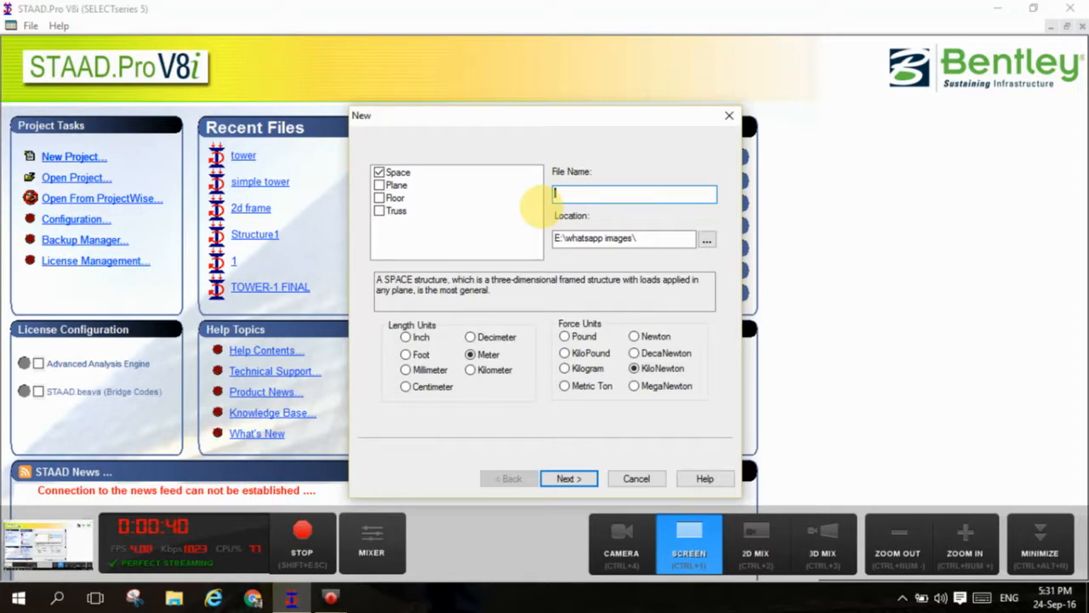
pyautogui.write('3d structure')
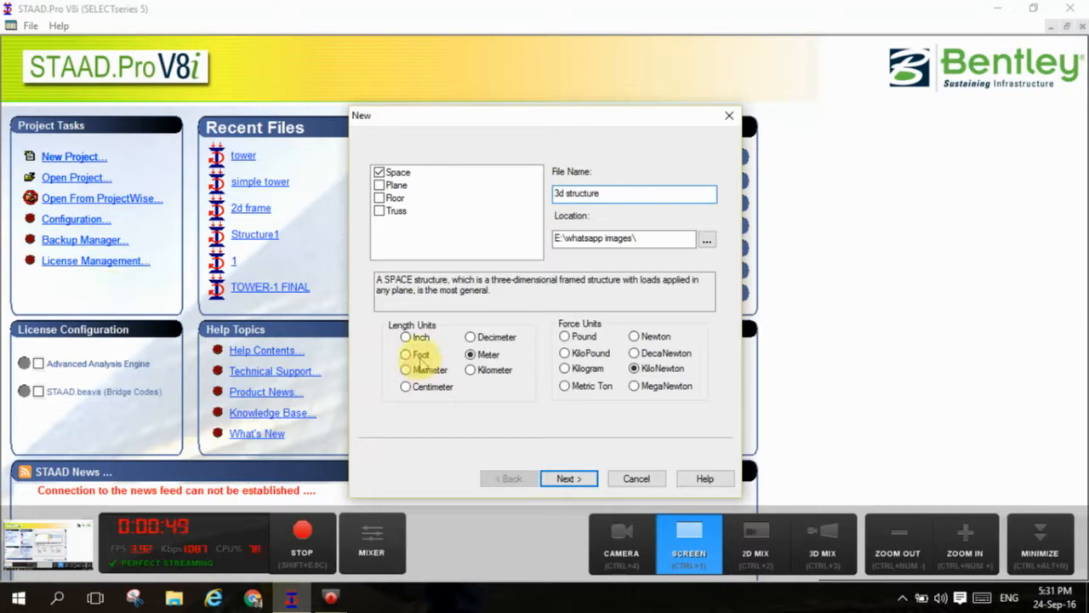
# - Set the project units to Millimeter and Newton, and finish creating the project with Add Beam as the starting mode
pyautogui.click(413, 369)
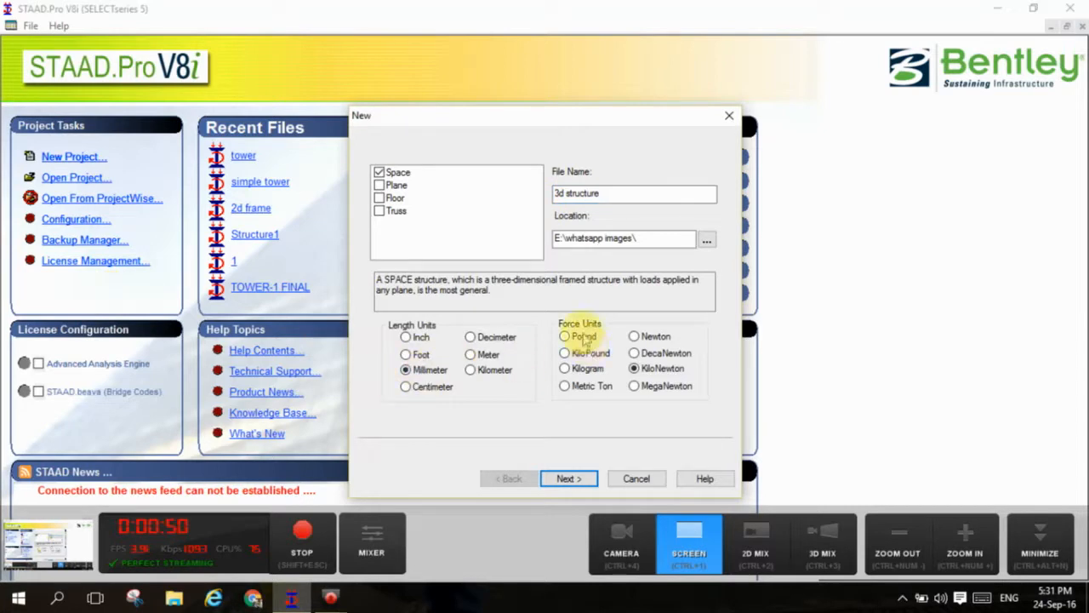
pyautogui.click(645, 337)
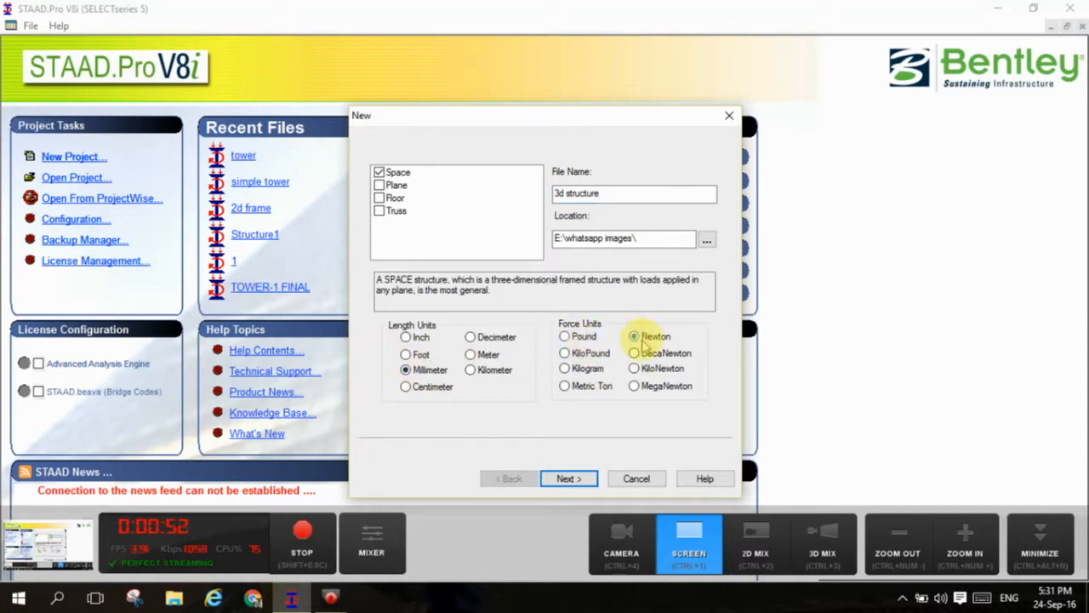
pyautogui.click(570, 479)
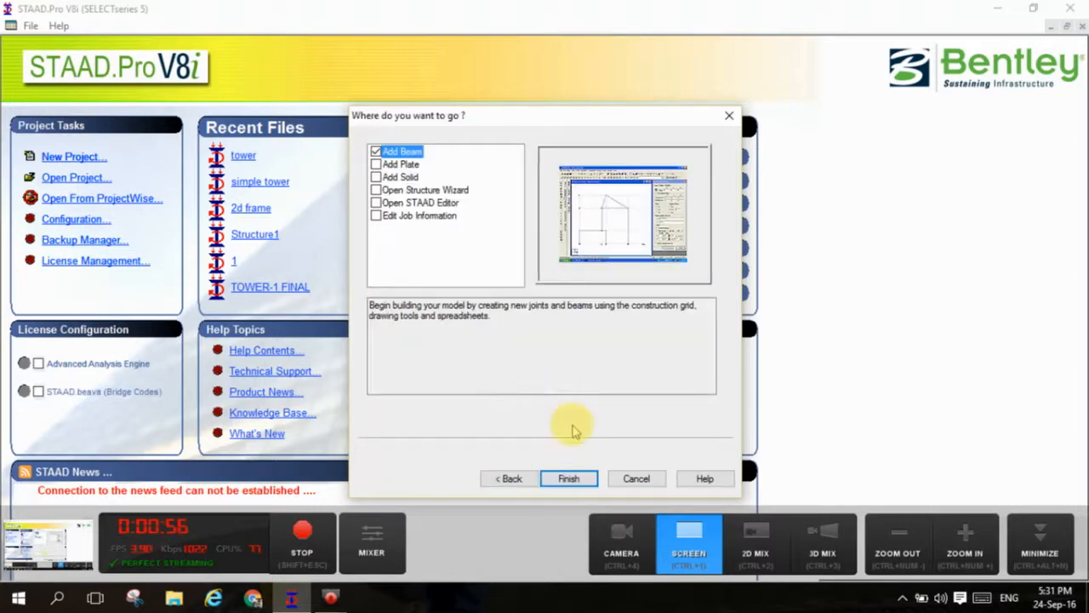
pyautogui.click(569, 479)
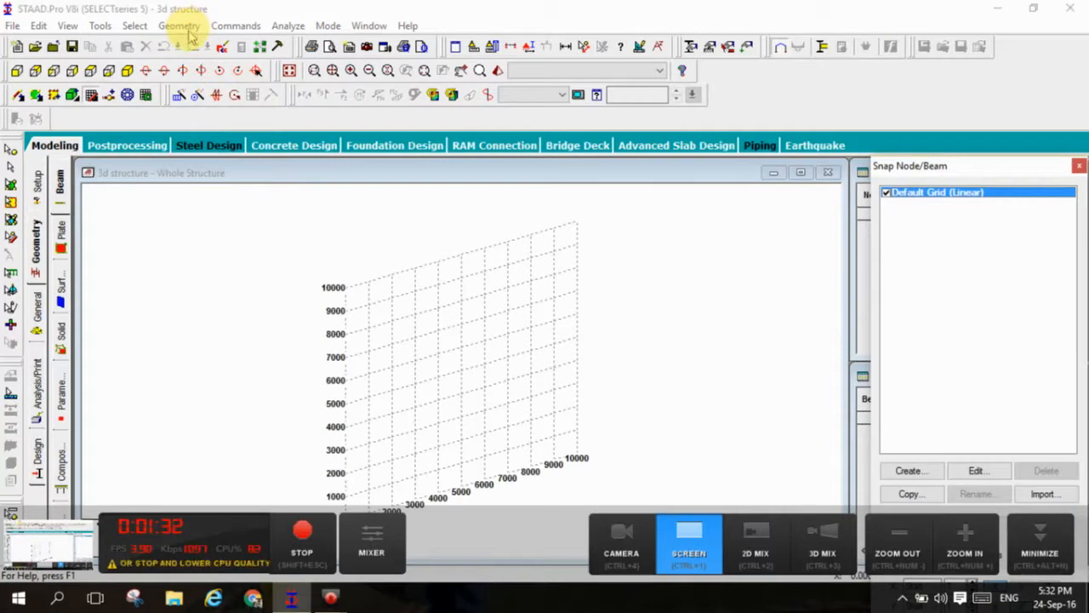
# - Run the Structure Wizard and choose Frame Models as the prototype model type
pyautogui.click(183, 28)
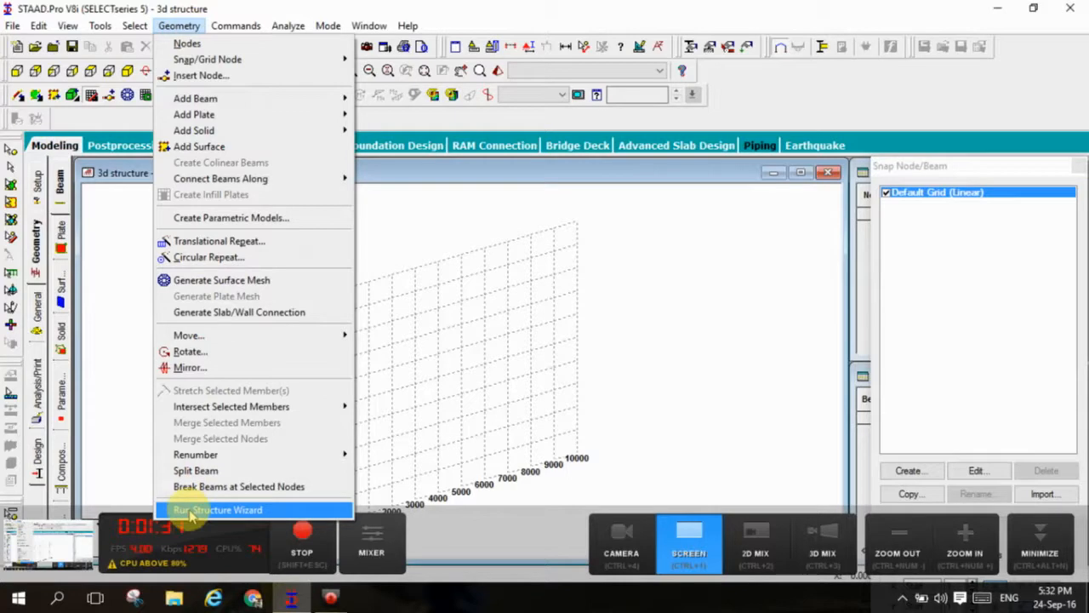
pyautogui.click(204, 510)
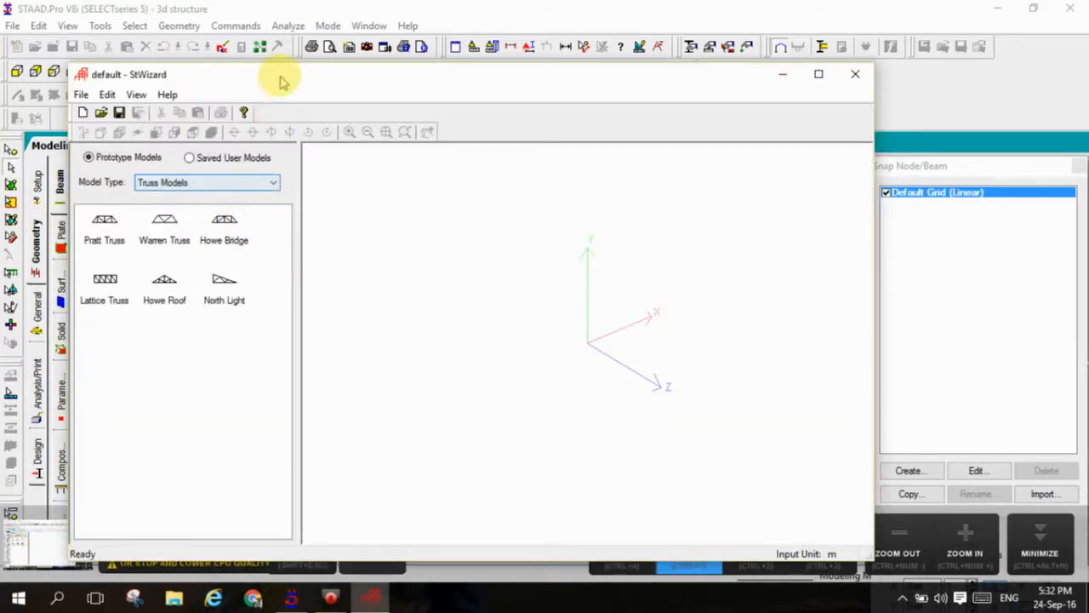
pyautogui.moveTo(283, 81); pyautogui.dragTo(358, 43)
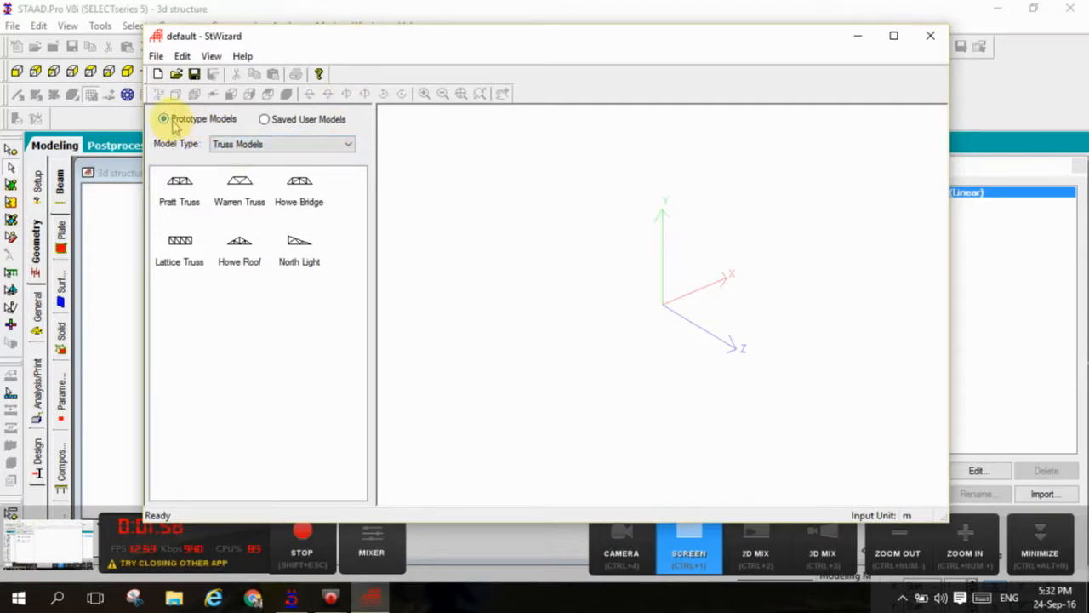
pyautogui.click(245, 147)
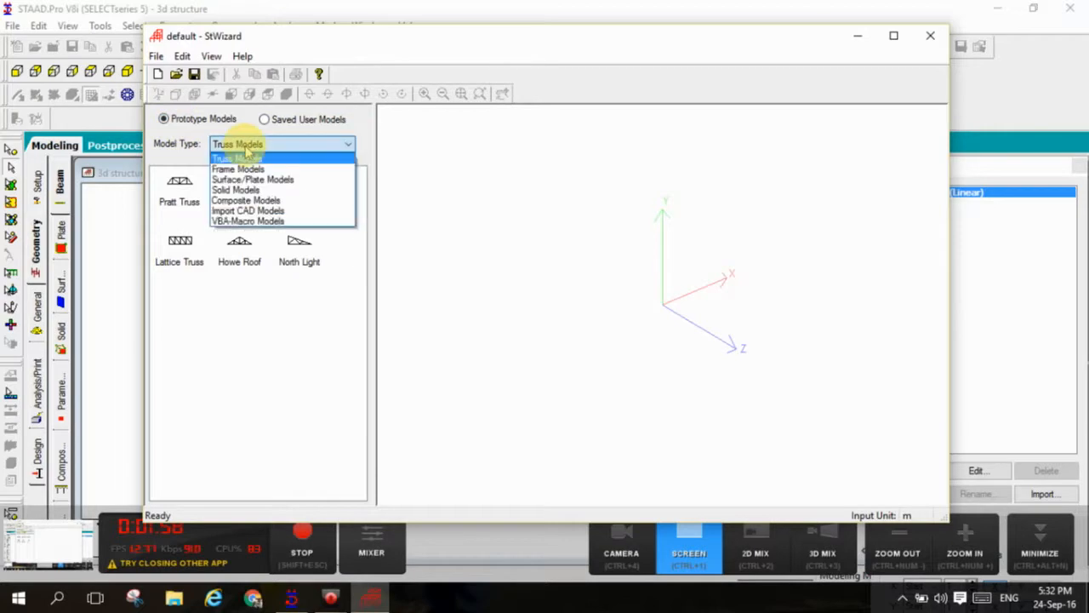
pyautogui.click(258, 169)
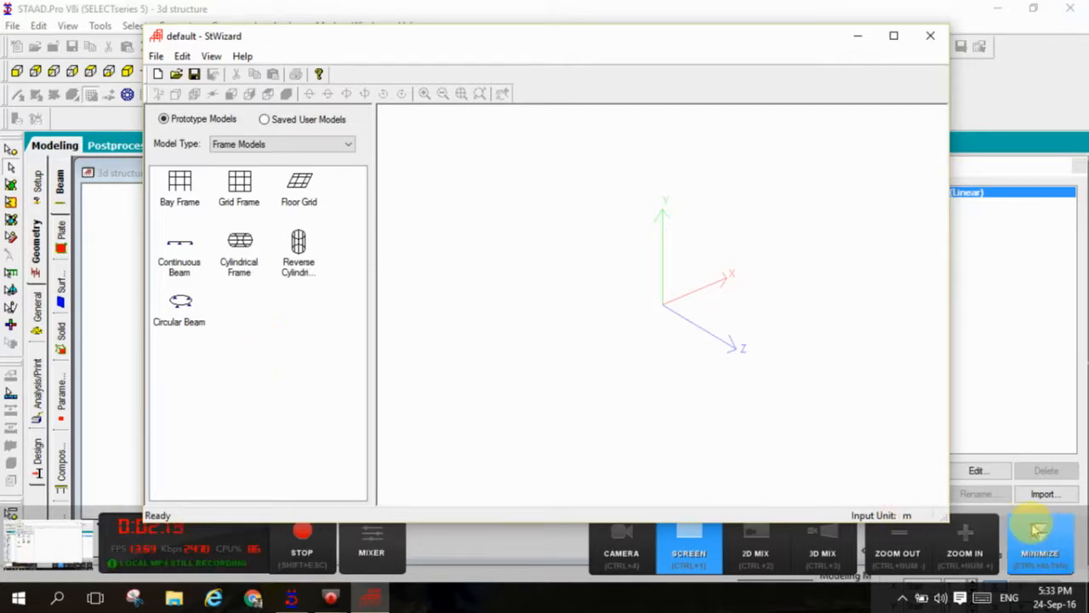
pyautogui.click(1040, 548)
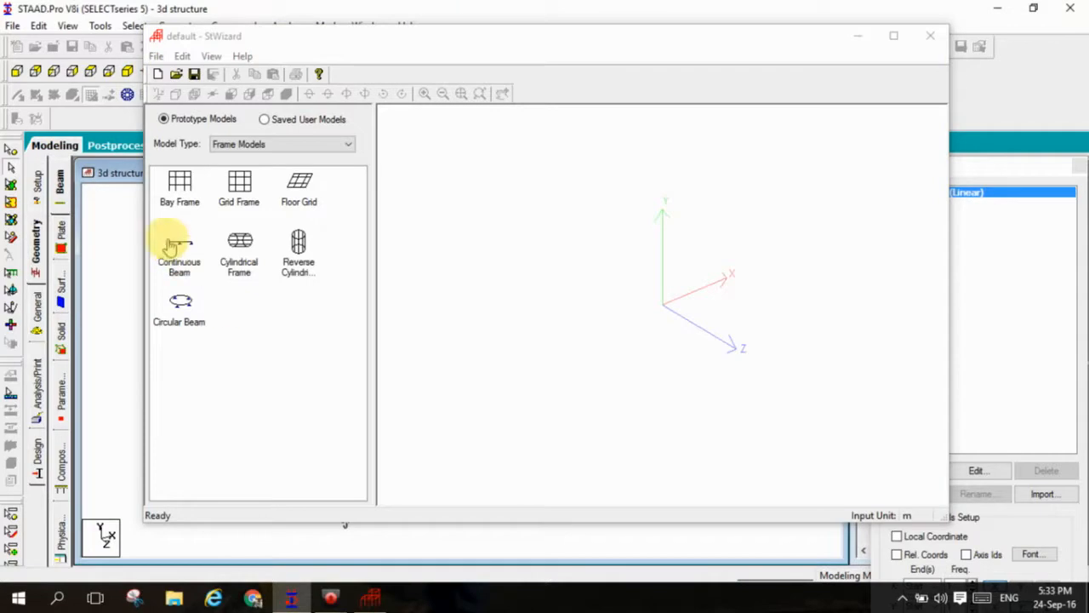
# - Start a Bay Frame model and set its length to 10 m, height to 3 m and width to 8 m
pyautogui.click(187, 204)
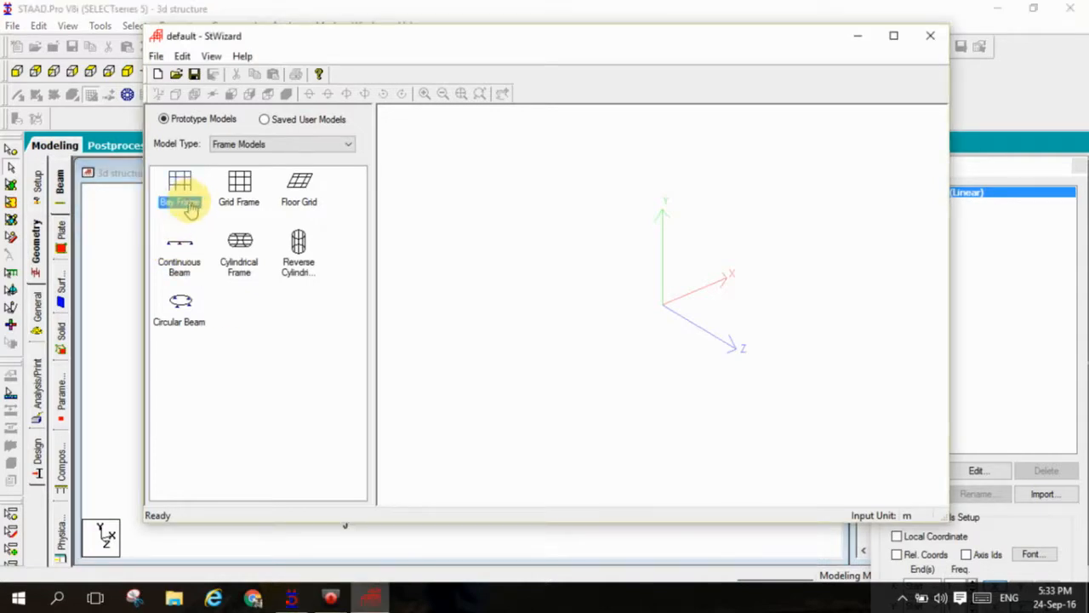
pyautogui.doubleClick(189, 205)
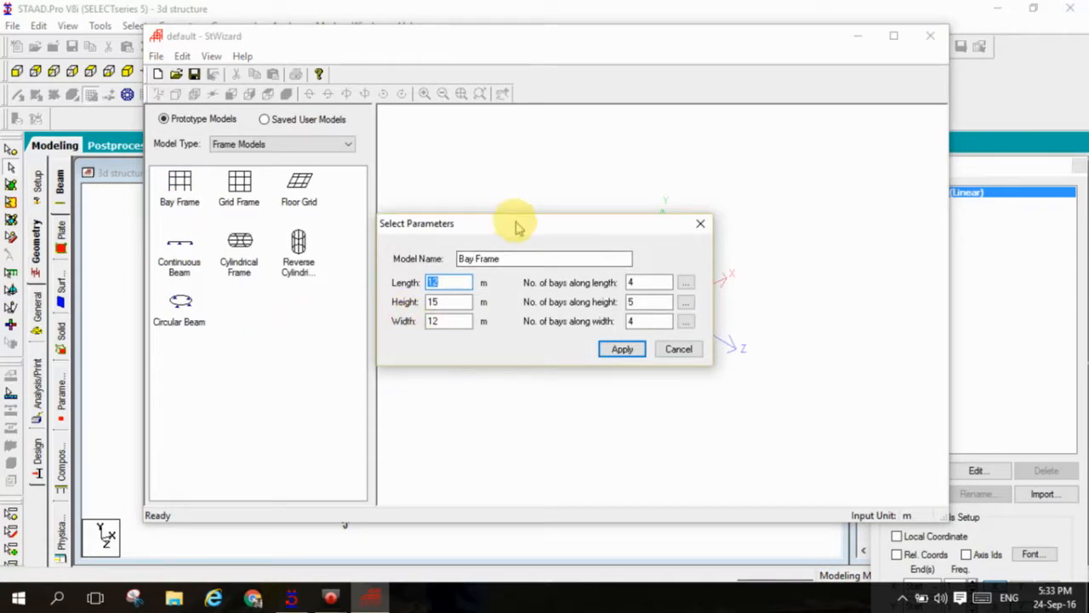
pyautogui.moveTo(517, 227); pyautogui.dragTo(481, 216)
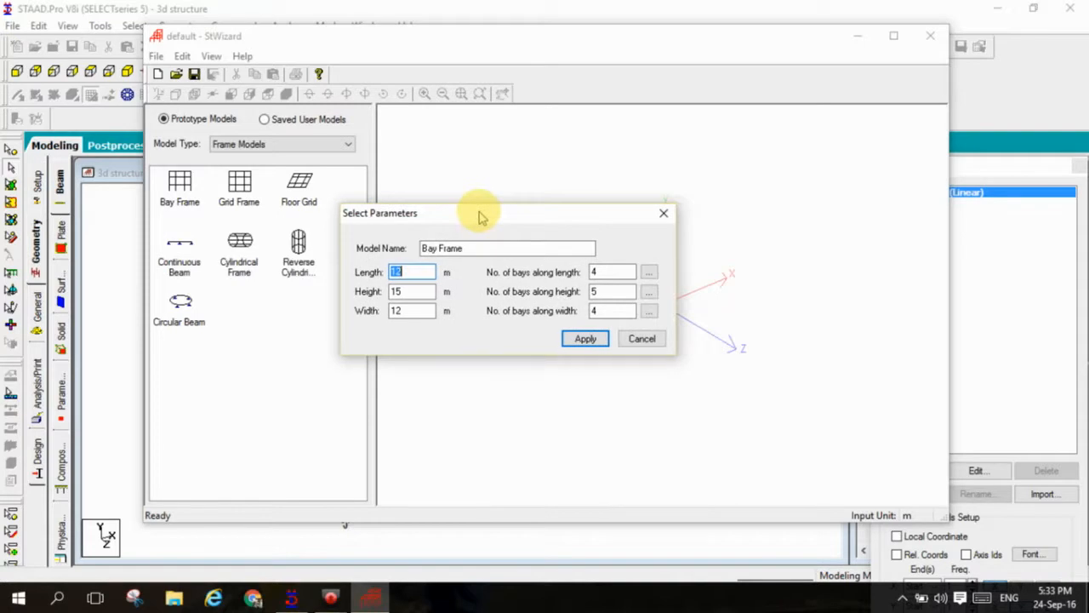
pyautogui.moveTo(484, 215); pyautogui.dragTo(521, 94)
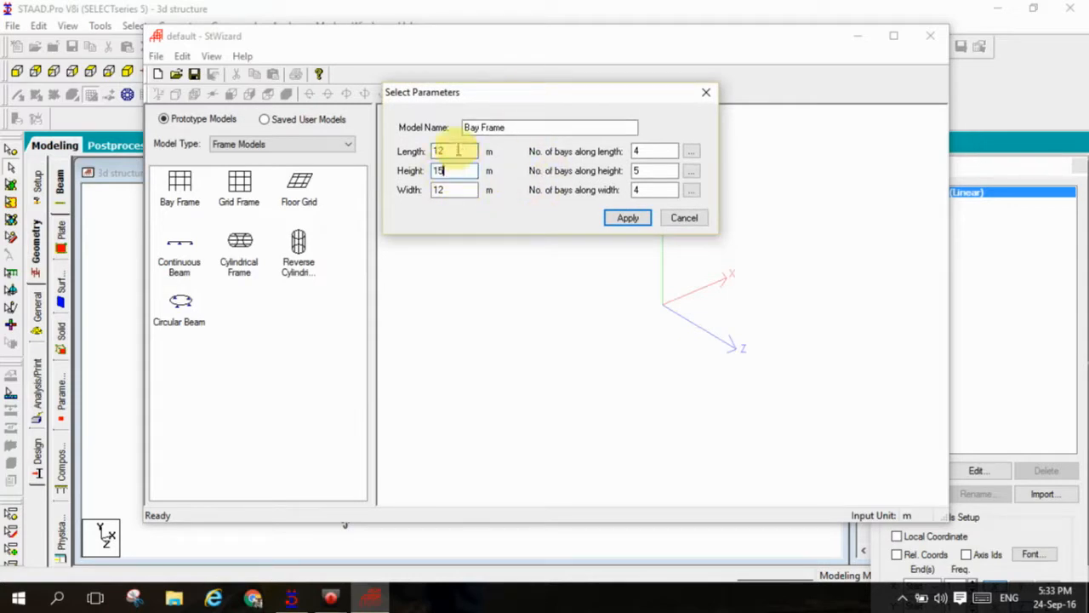
pyautogui.write('1')
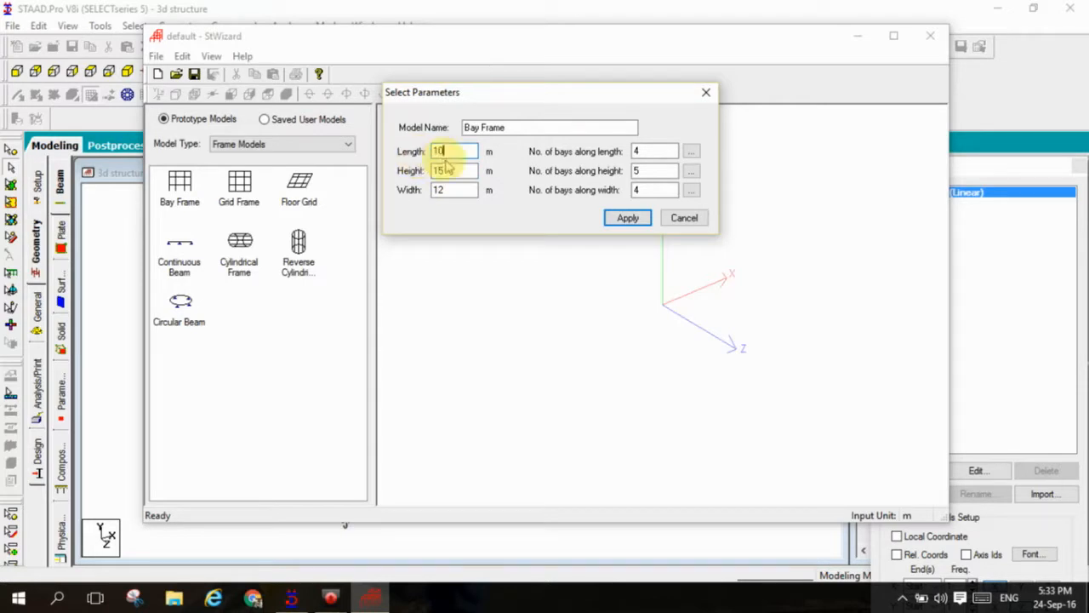
pyautogui.moveTo(451, 170); pyautogui.dragTo(428, 167)
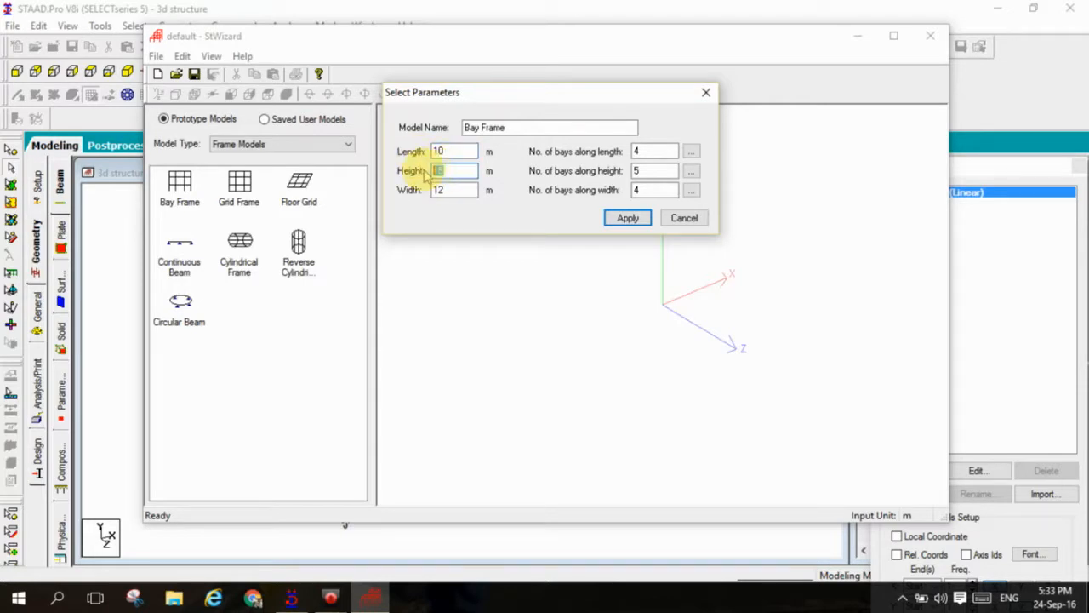
pyautogui.write('3')
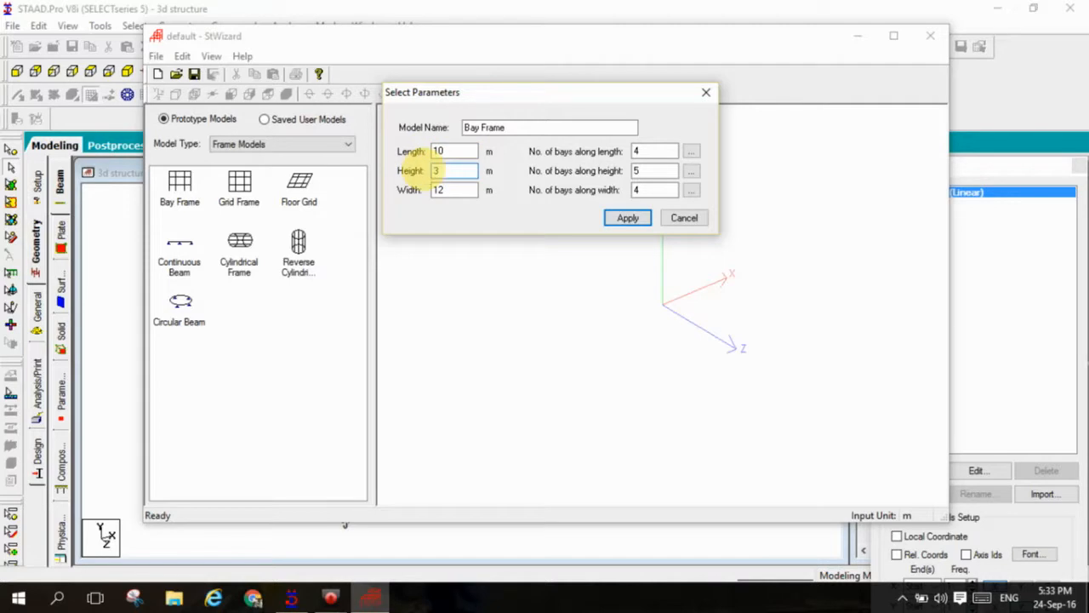
pyautogui.click(451, 190)
pyautogui.moveTo(451, 191); pyautogui.dragTo(425, 189)
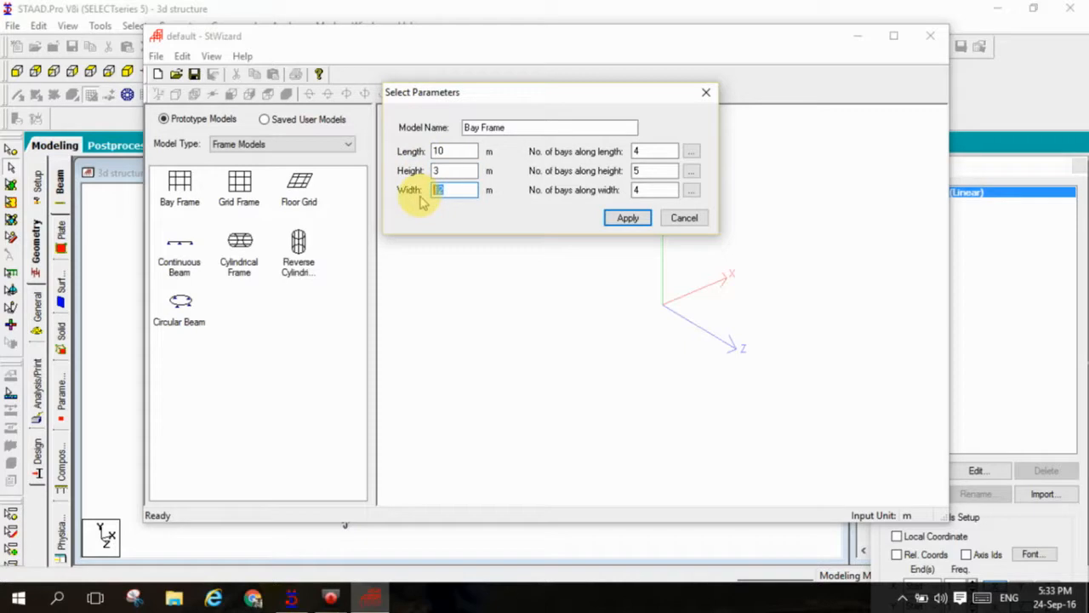
pyautogui.write('6')
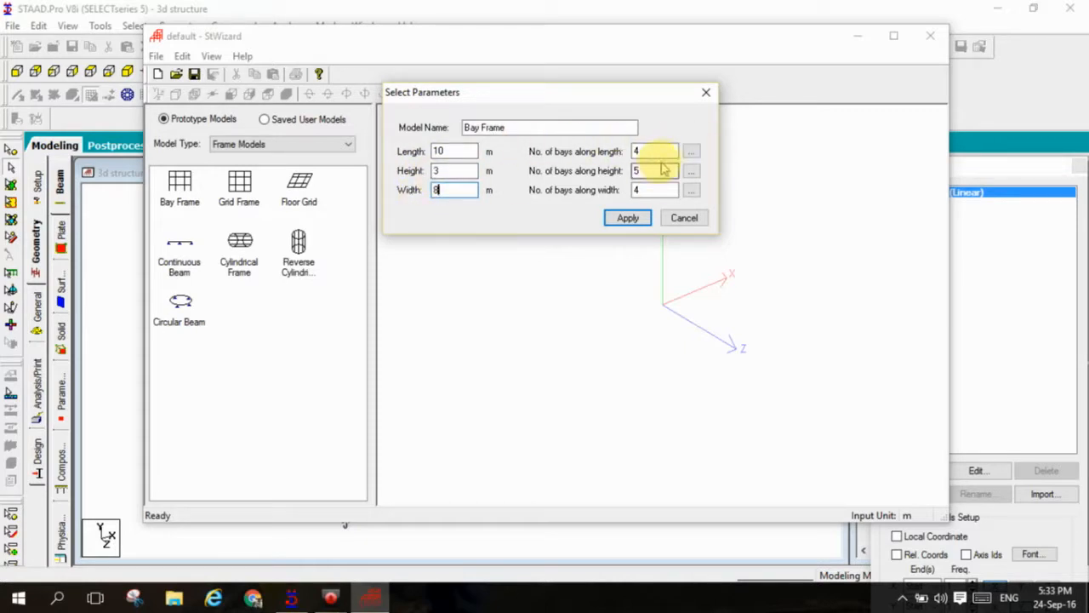
# - Check the bay spacings along the length, and set the number of bays along the length to 3
pyautogui.click(691, 154)
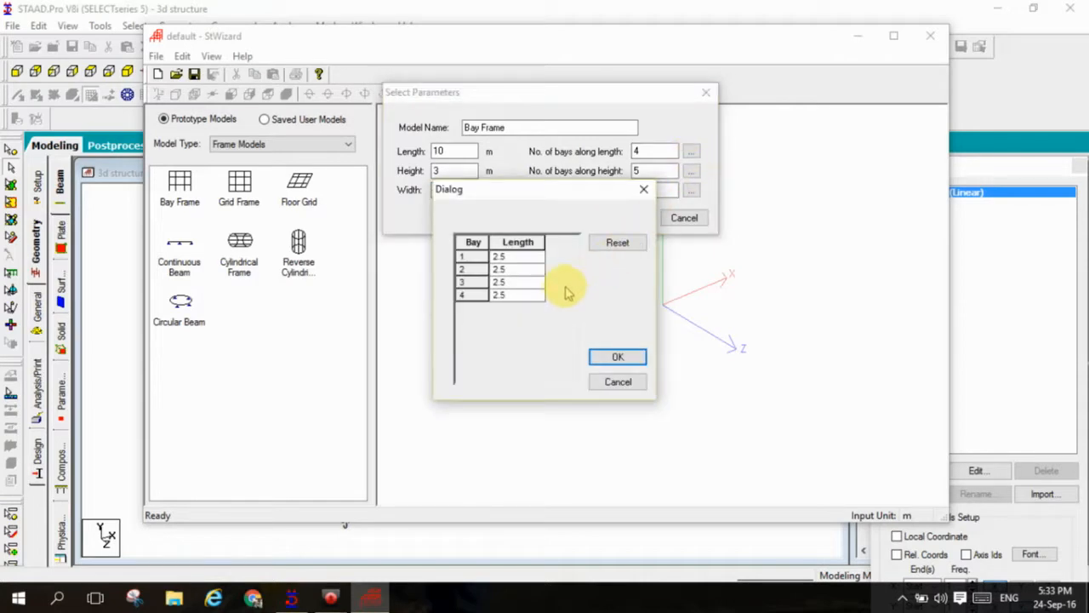
pyautogui.click(614, 245)
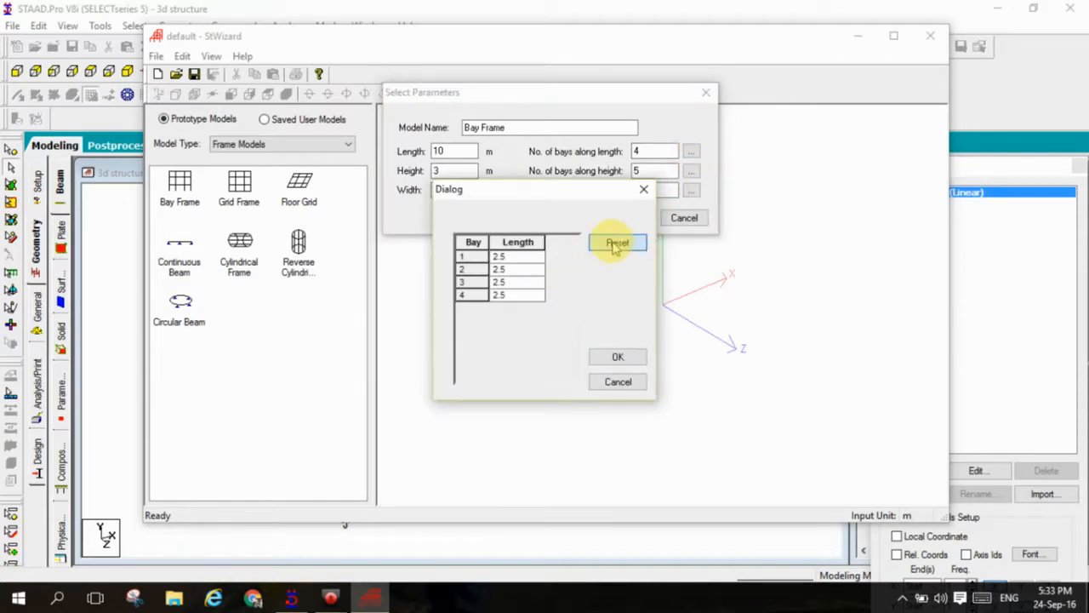
pyautogui.click(648, 190)
pyautogui.moveTo(652, 150); pyautogui.dragTo(612, 171)
pyautogui.write('3')
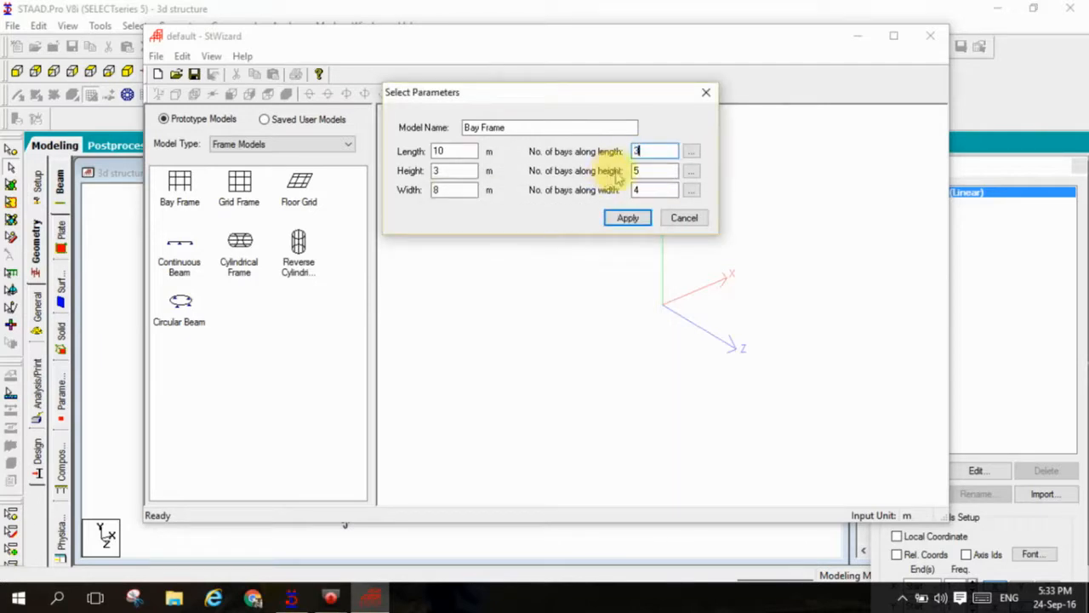
# - In the spacings along the length, set bay 1 to 4 m and bay 2 to 3 m
pyautogui.click(691, 151)
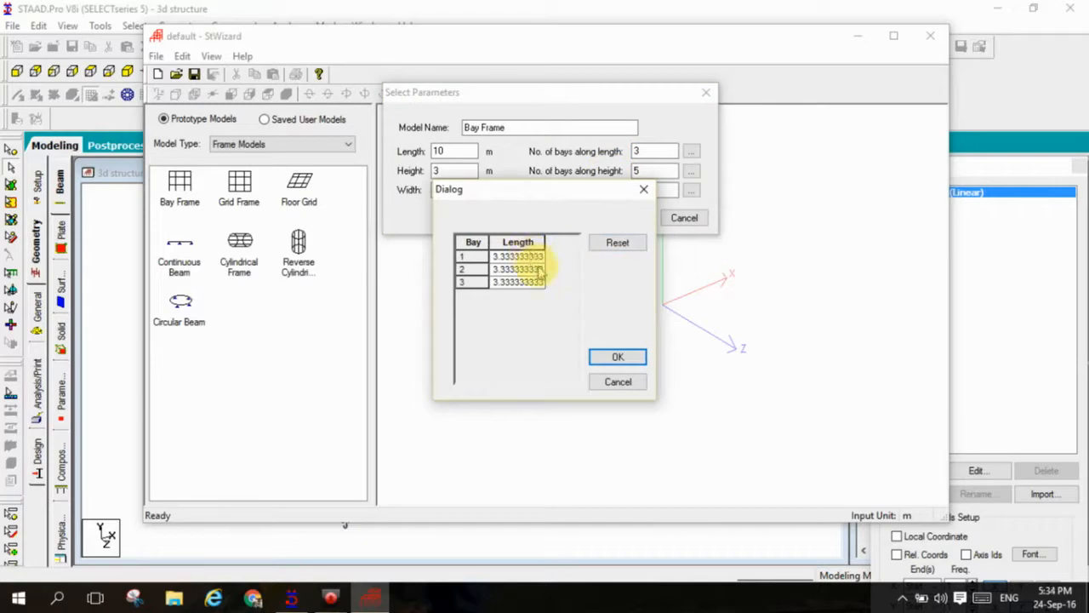
pyautogui.press('Right')
pyautogui.press('Right')
pyautogui.press('Right')
pyautogui.press('BackSpace')
pyautogui.press('BackSpace')
pyautogui.press('BackSpace')
pyautogui.press('BackSpace')
pyautogui.press('BackSpace')
pyautogui.press('BackSpace')
pyautogui.press('BackSpace')
pyautogui.press('BackSpace')
pyautogui.press('BackSpace')
pyautogui.press('BackSpace')
pyautogui.press('BackSpace')
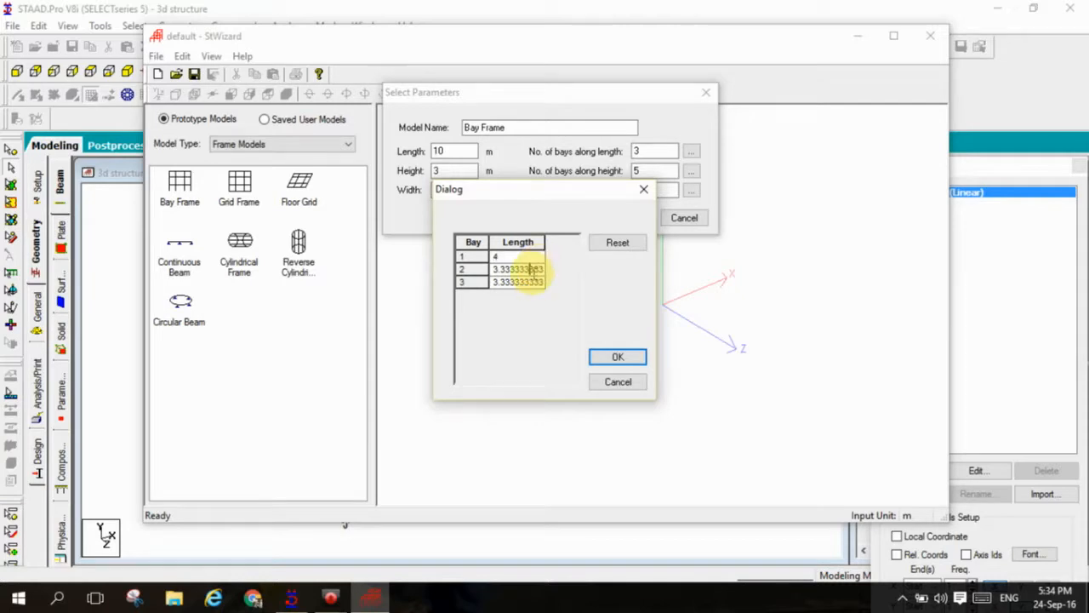
pyautogui.click(534, 269)
pyautogui.press('BackSpace')
pyautogui.press('BackSpace')
pyautogui.press('BackSpace')
pyautogui.press('BackSpace')
pyautogui.press('BackSpace')
pyautogui.press('BackSpace')
pyautogui.press('BackSpace')
pyautogui.press('BackSpace')
pyautogui.press('BackSpace')
pyautogui.press('BackSpace')
pyautogui.press('BackSpace')
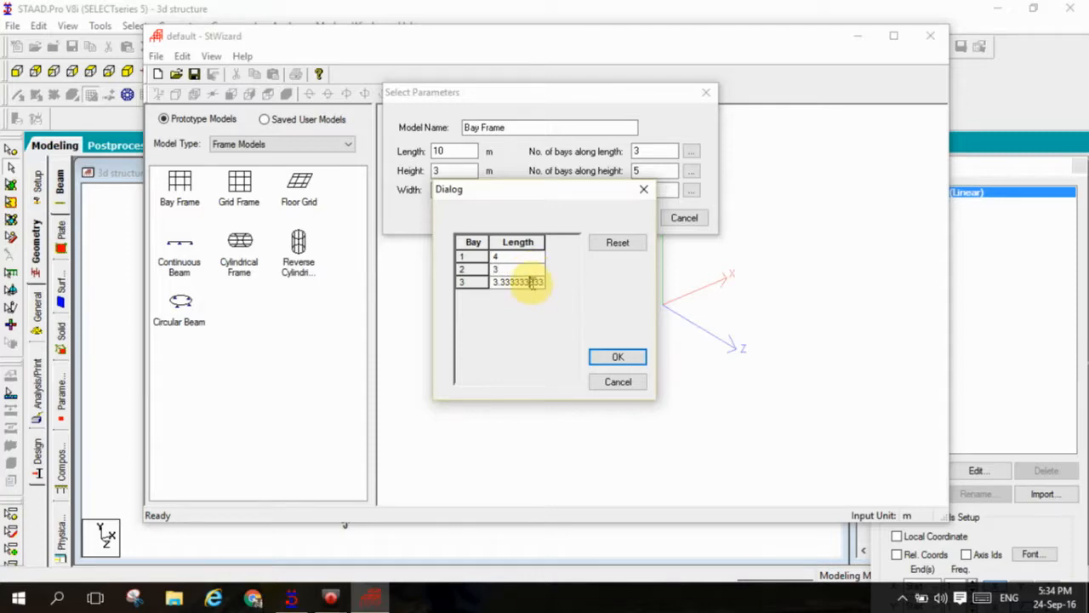
# - Replace the length of bay 3 along the frame's length and accept the bay spacings
pyautogui.click(535, 283)
pyautogui.press('BackSpace')
pyautogui.press('BackSpace')
pyautogui.press('BackSpace')
pyautogui.press('BackSpace')
pyautogui.press('BackSpace')
pyautogui.press('BackSpace')
pyautogui.press('BackSpace')
pyautogui.press('BackSpace')
pyautogui.press('BackSpace')
pyautogui.press('BackSpace')
pyautogui.press('BackSpace')
pyautogui.click(616, 357)
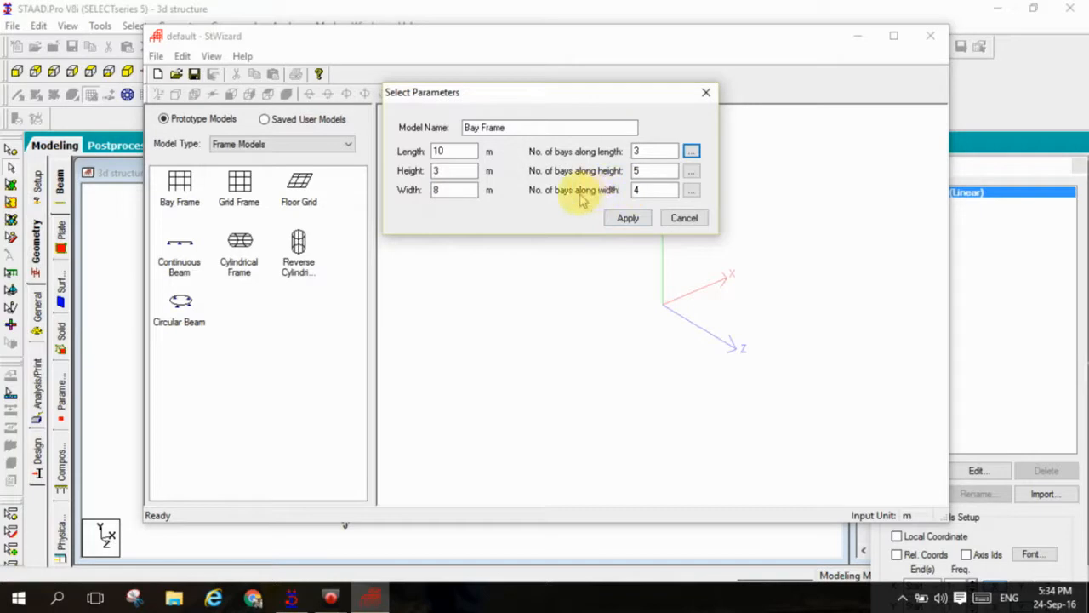
# - Set the number of bays along the height to 1 and generate the bay frame
pyautogui.click(690, 171)
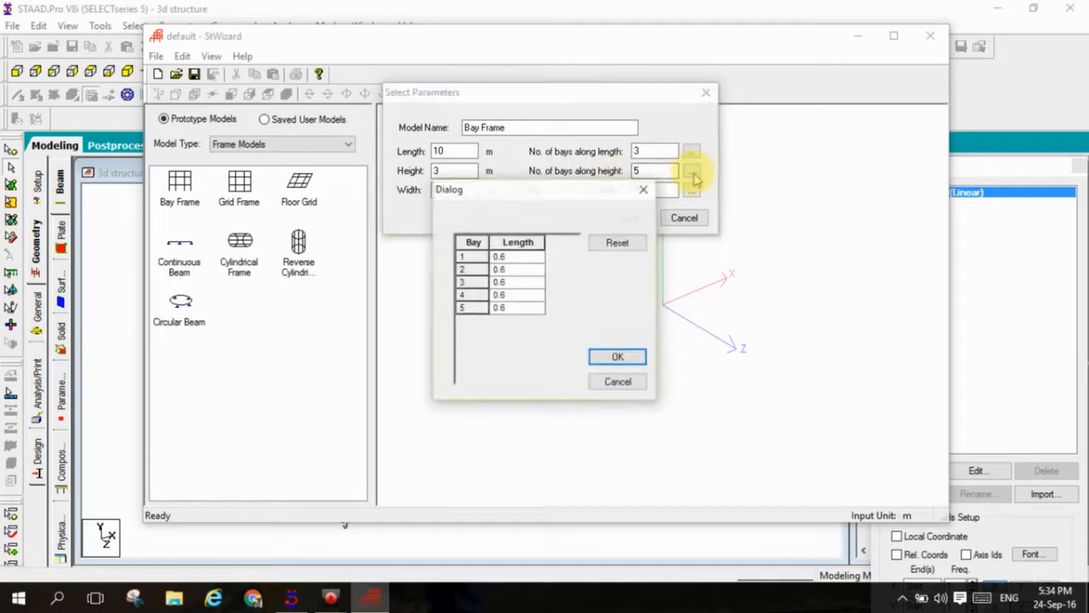
pyautogui.click(650, 191)
pyautogui.doubleClick(636, 171)
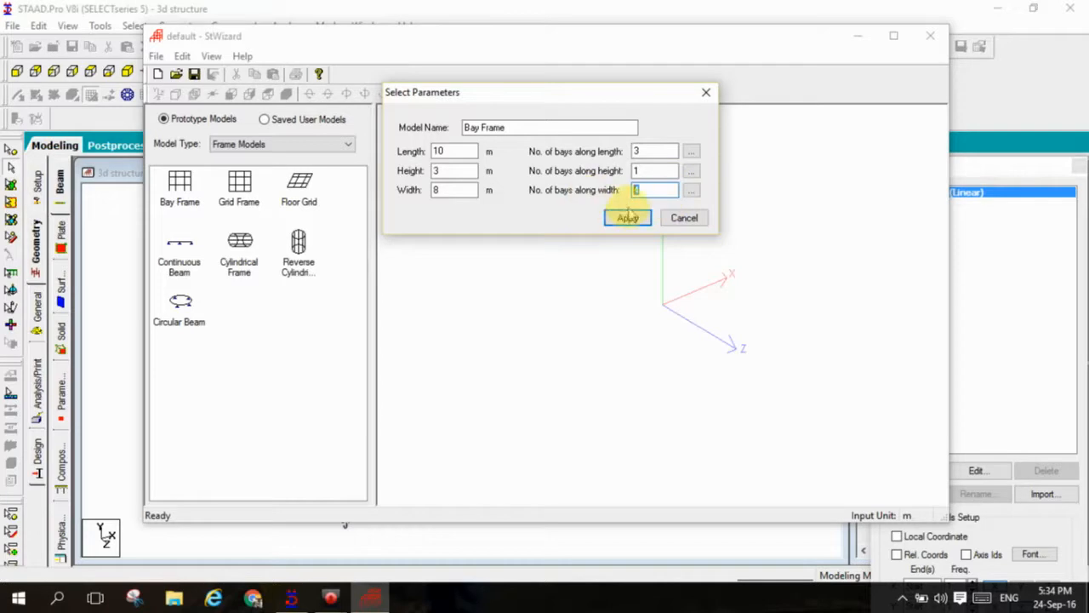
pyautogui.click(628, 219)
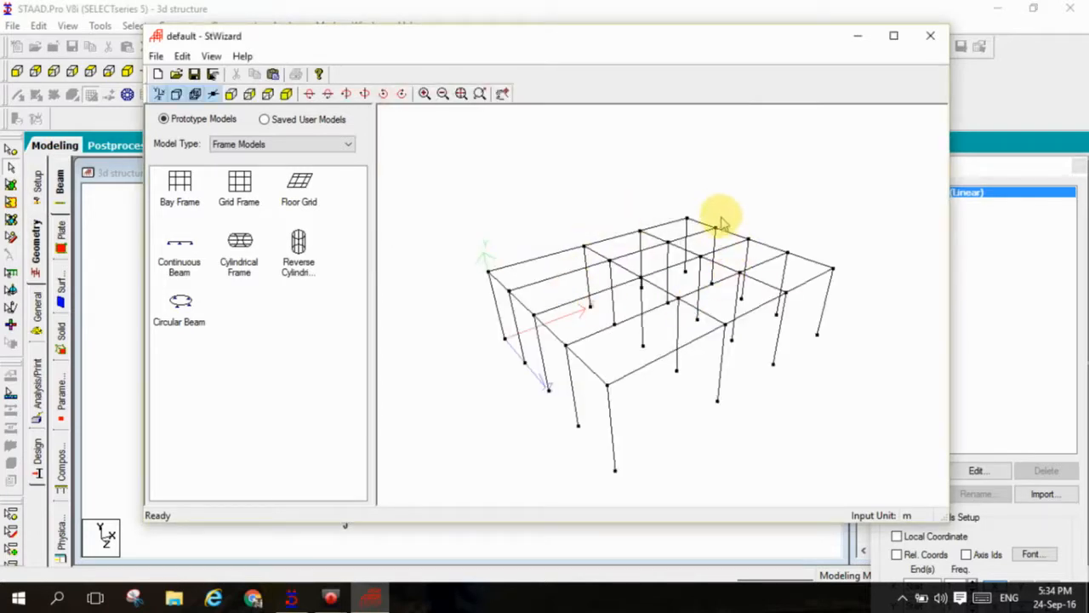
pyautogui.moveTo(637, 262); pyautogui.dragTo(559, 409)
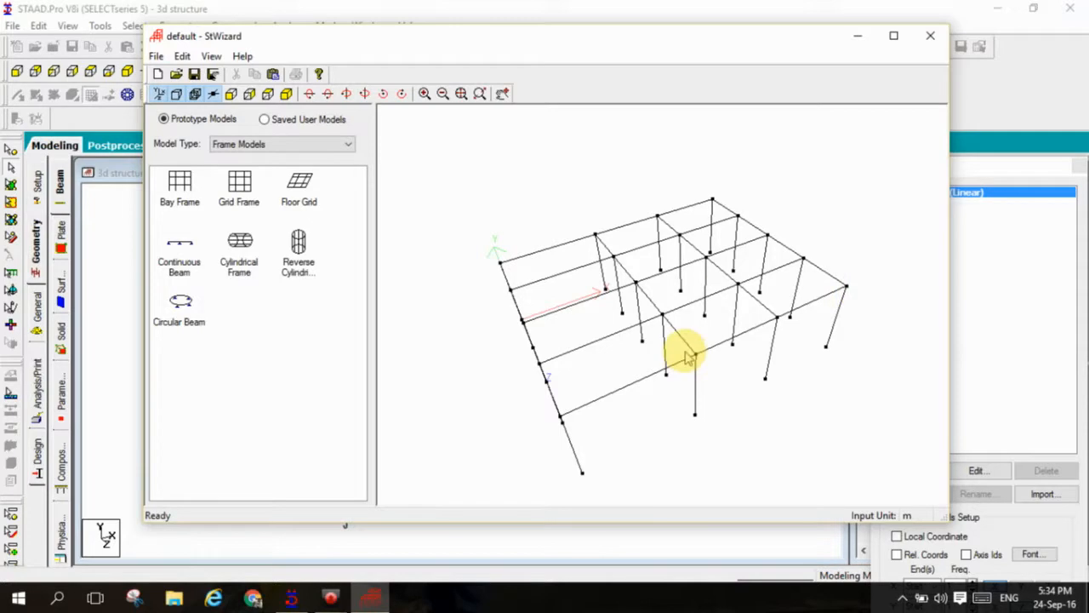
# - Merge the generated bay frame into the STAAD.Pro model at X, Y and Z offsets of 0 mm, and hide the snap grid
pyautogui.moveTo(626, 417); pyautogui.dragTo(712, 369)
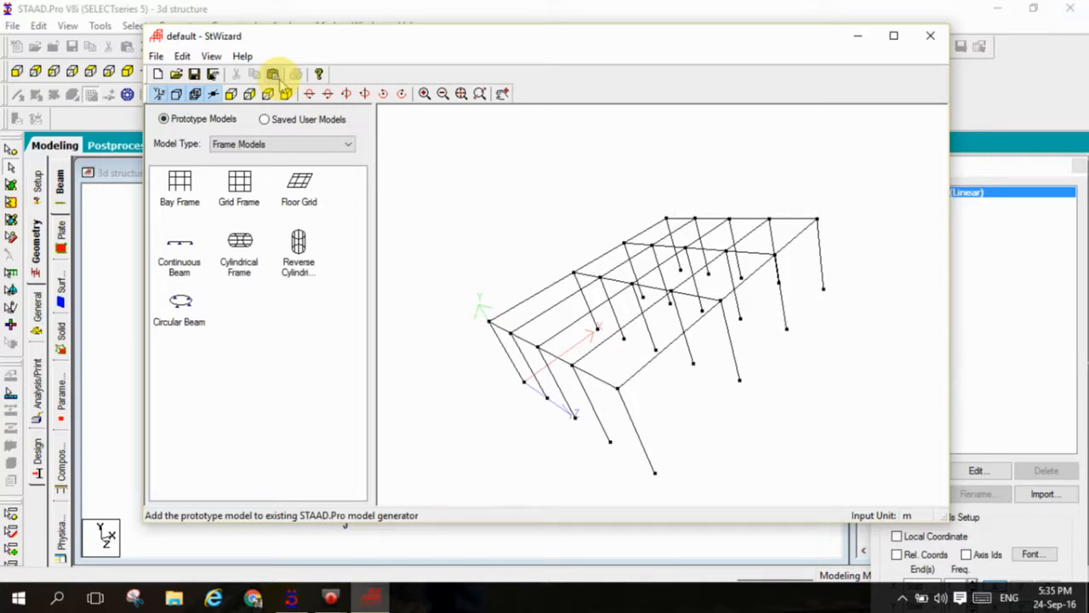
pyautogui.click(276, 75)
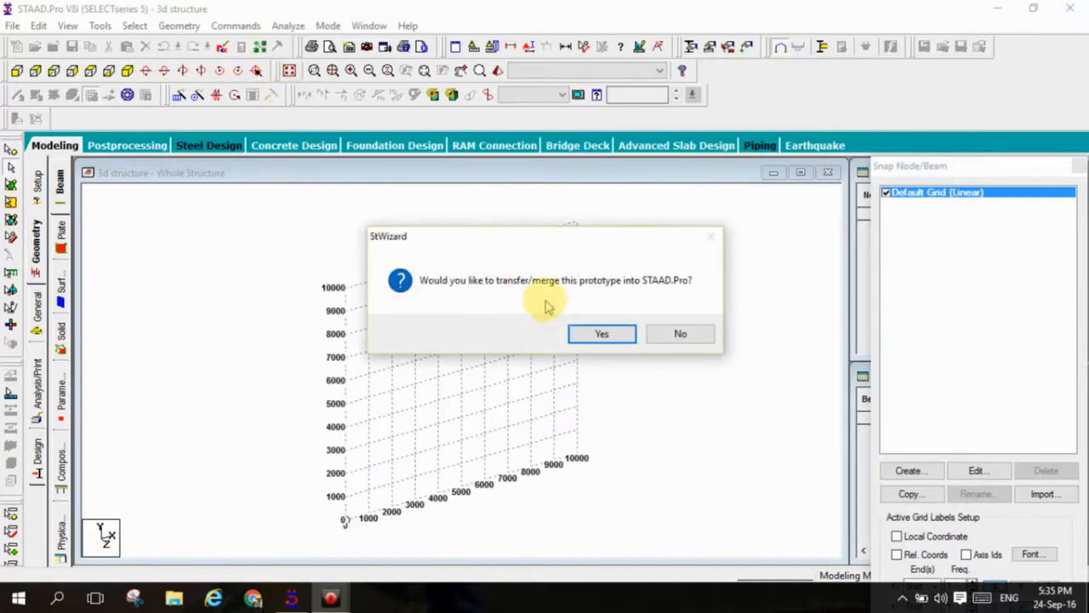
pyautogui.click(601, 334)
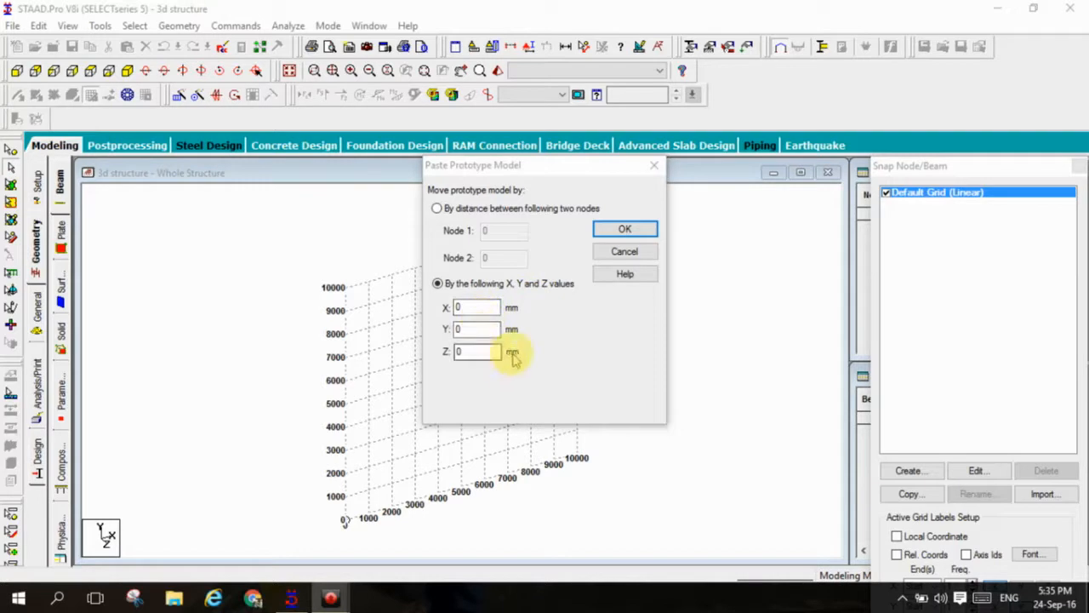
pyautogui.click(624, 232)
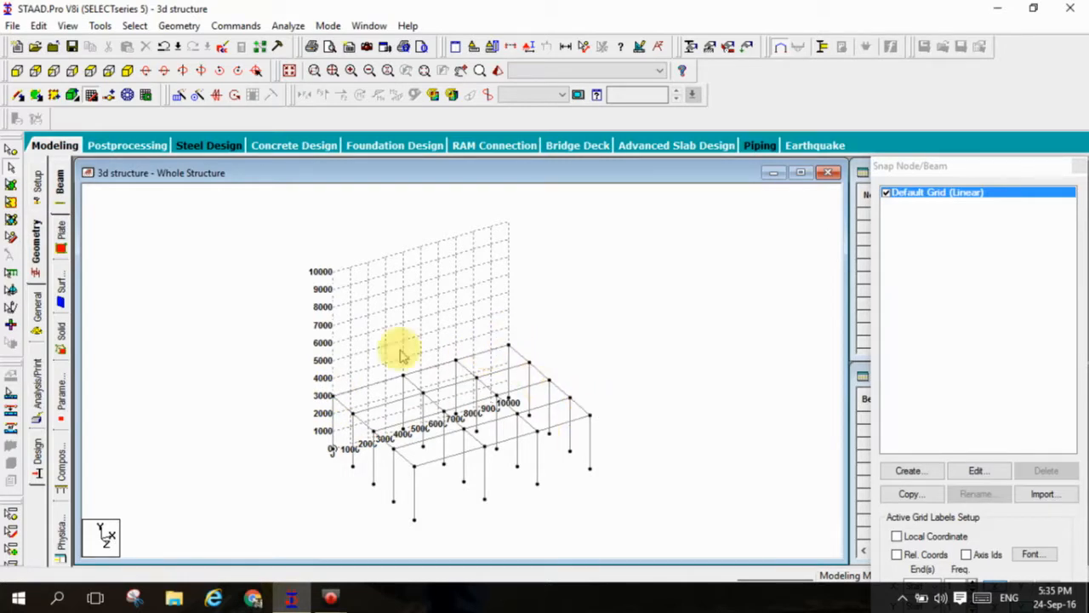
pyautogui.click(90, 94)
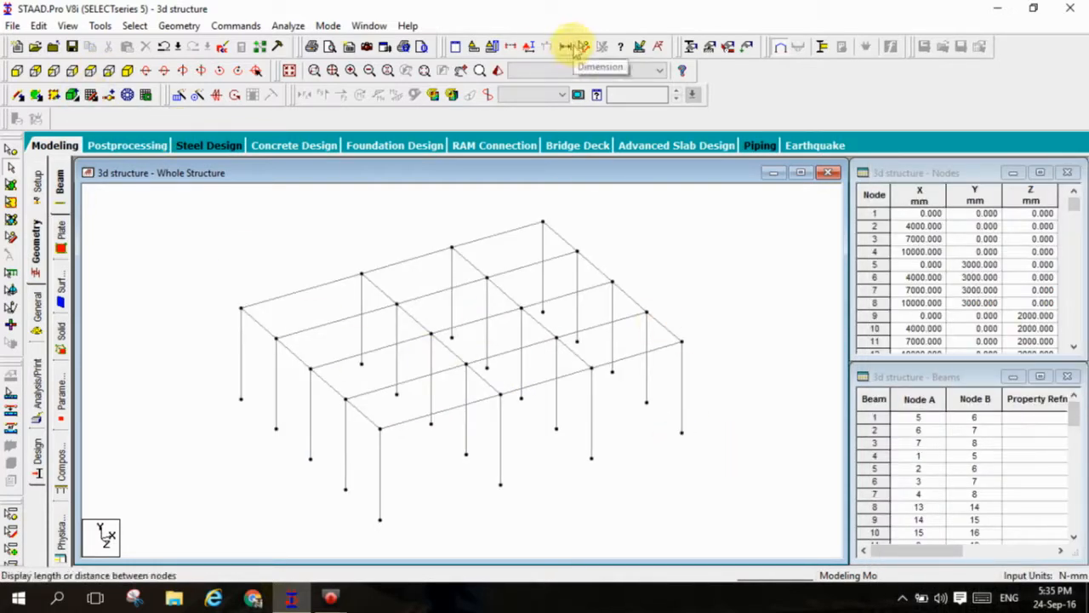
# - Display the dimensions of all members in the view to check them on the frame, and remove them again
pyautogui.click(573, 49)
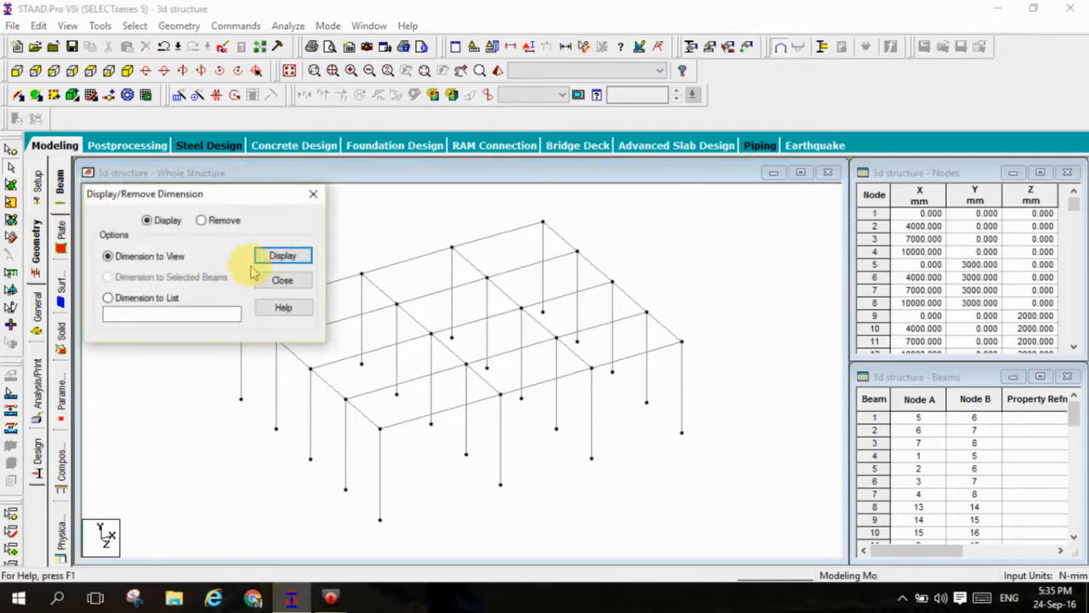
pyautogui.click(281, 257)
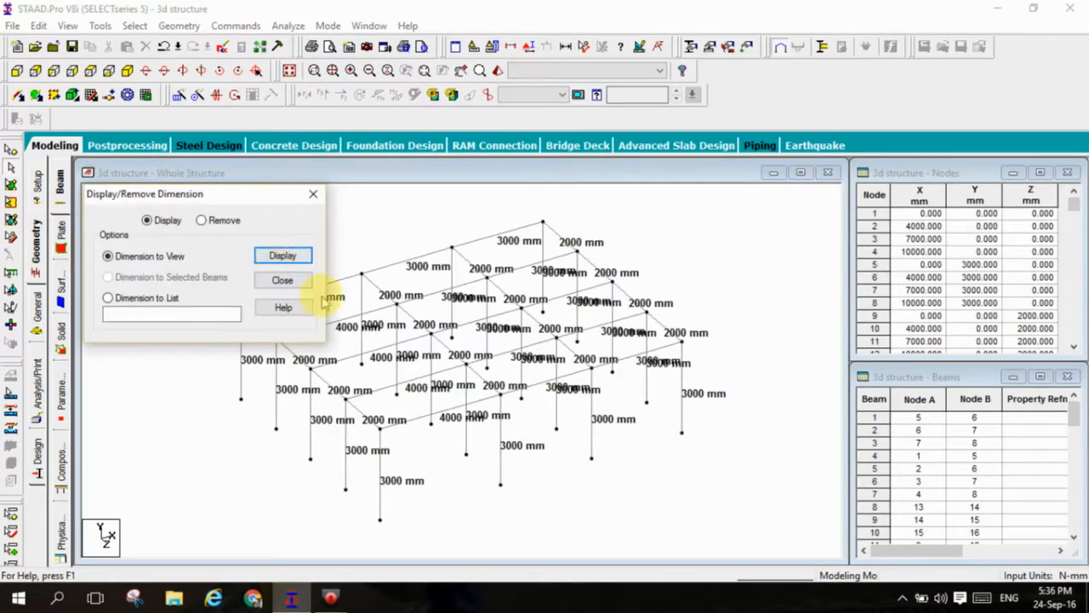
pyautogui.scroll(1, 507, 394)
pyautogui.scroll(5, 507, 394)
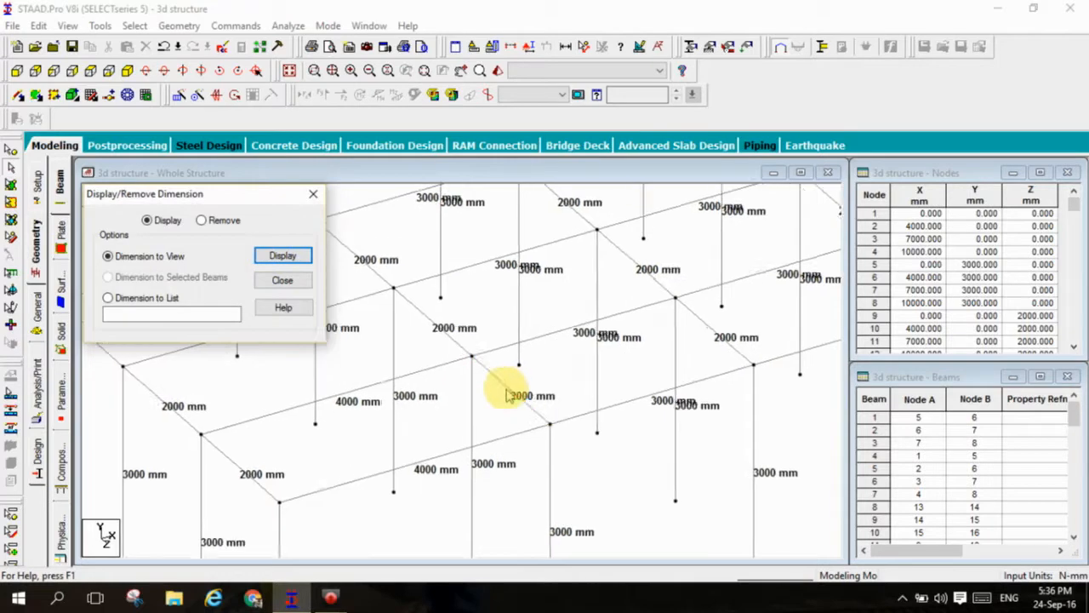
pyautogui.scroll(-6, 508, 394)
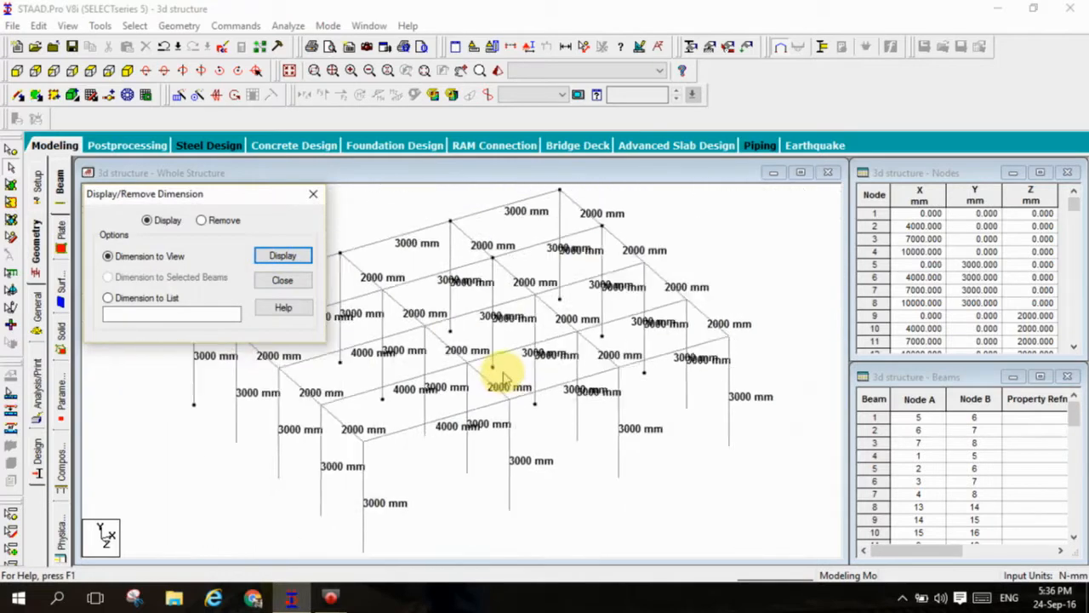
pyautogui.scroll(1, 503, 377)
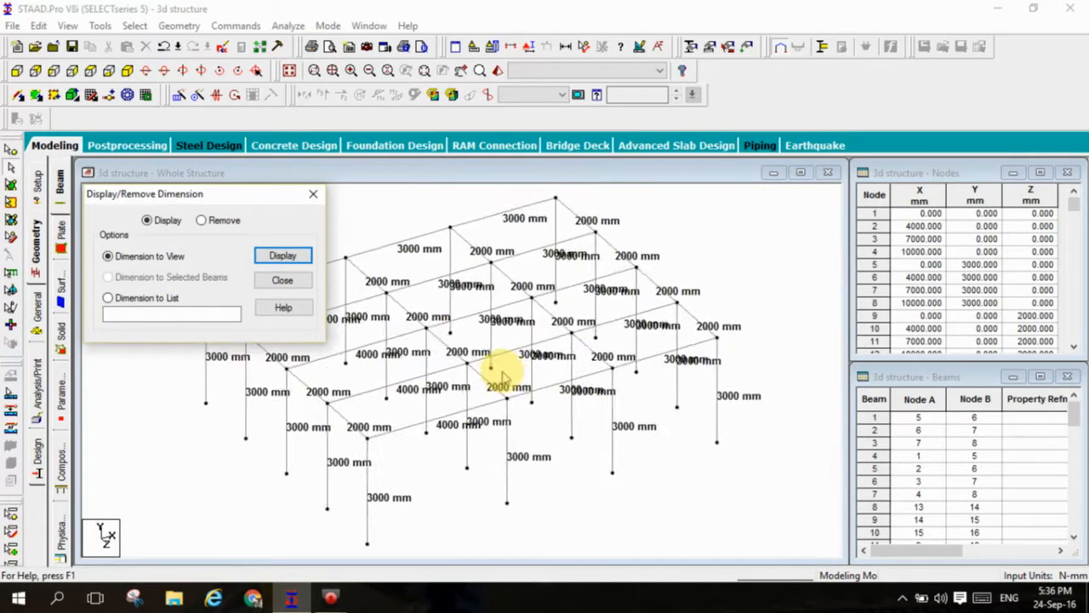
pyautogui.click(219, 221)
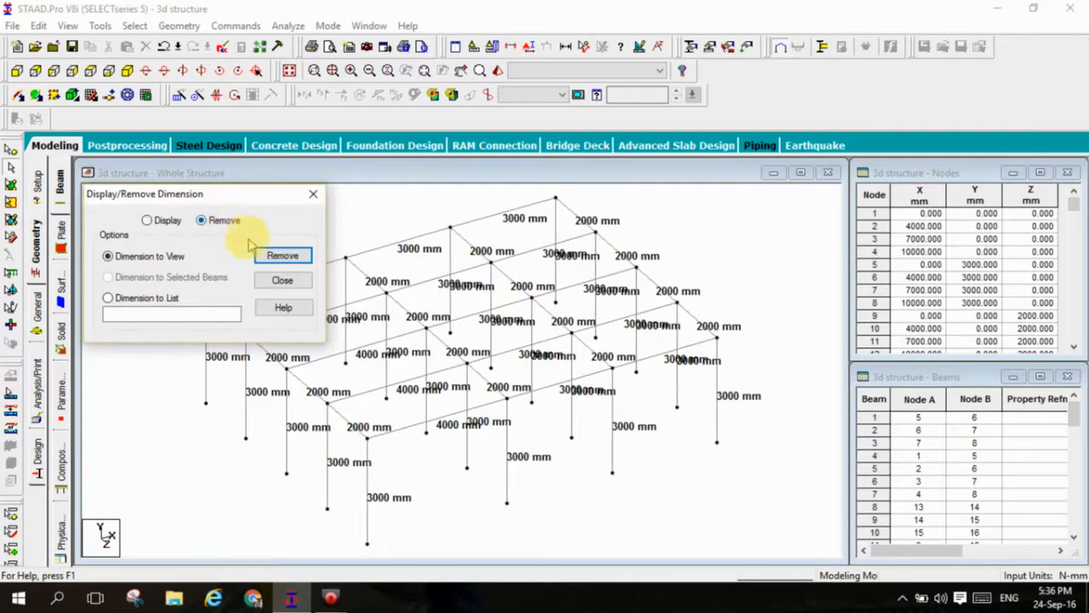
pyautogui.click(281, 255)
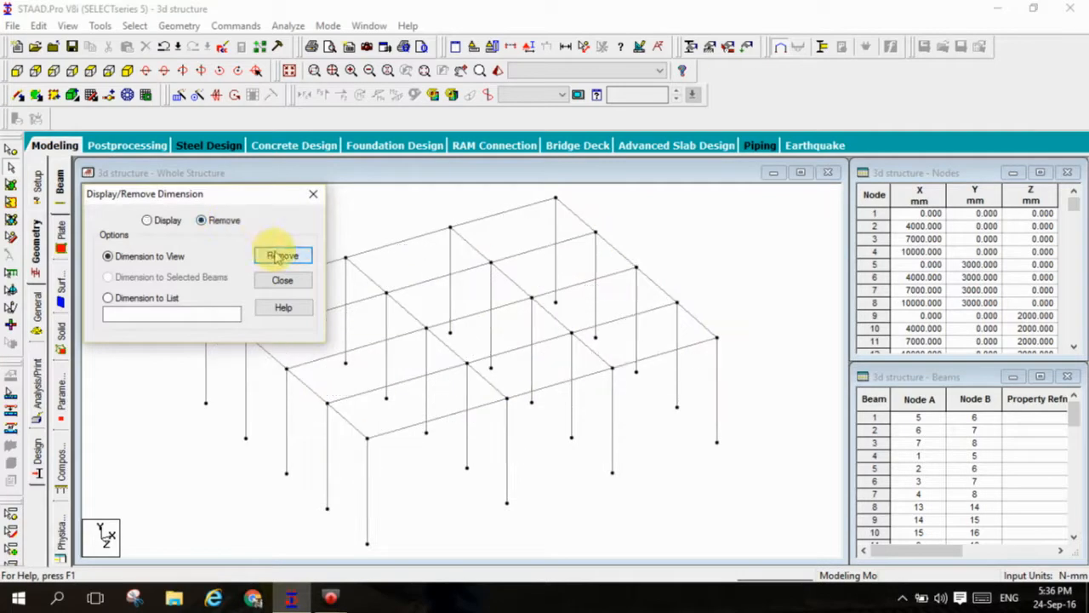
pyautogui.click(314, 197)
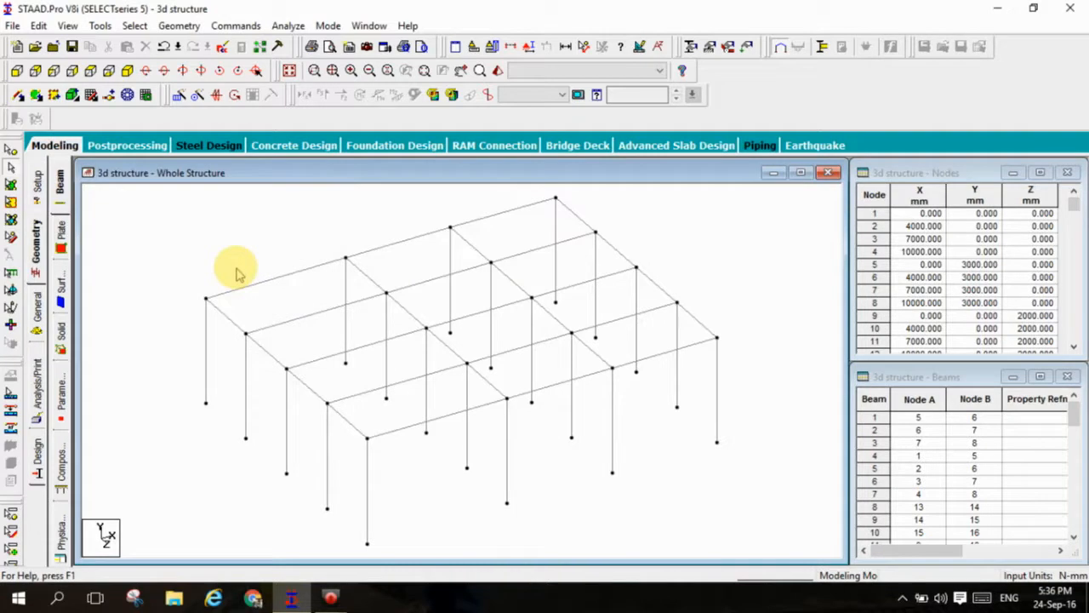
# - Open the section property settings for the whole structure
pyautogui.moveTo(340, 260); pyautogui.dragTo(324, 281, button='middle')
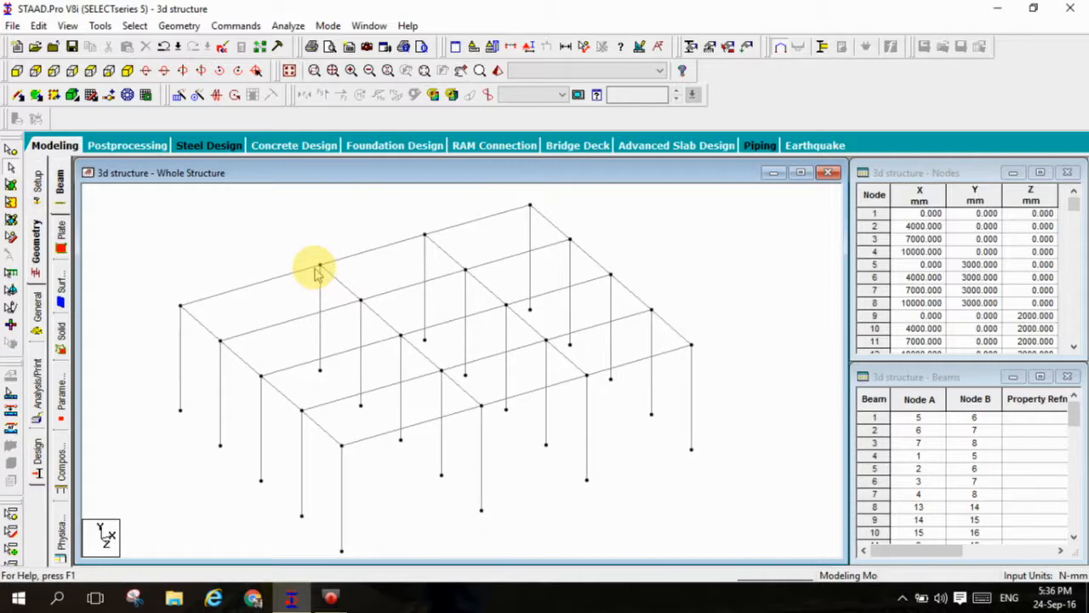
pyautogui.click(799, 172)
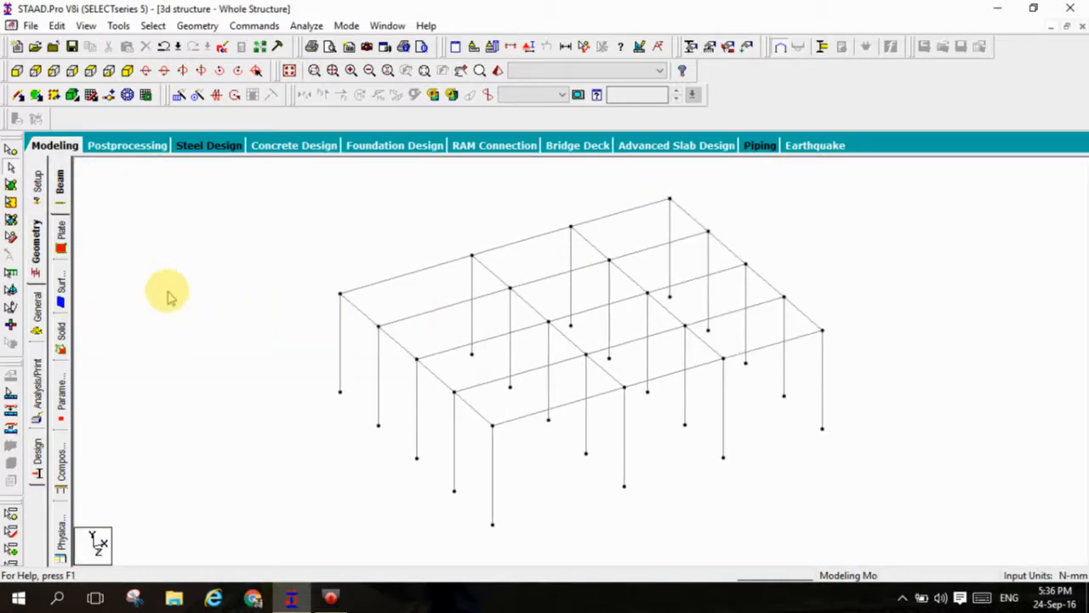
pyautogui.click(37, 314)
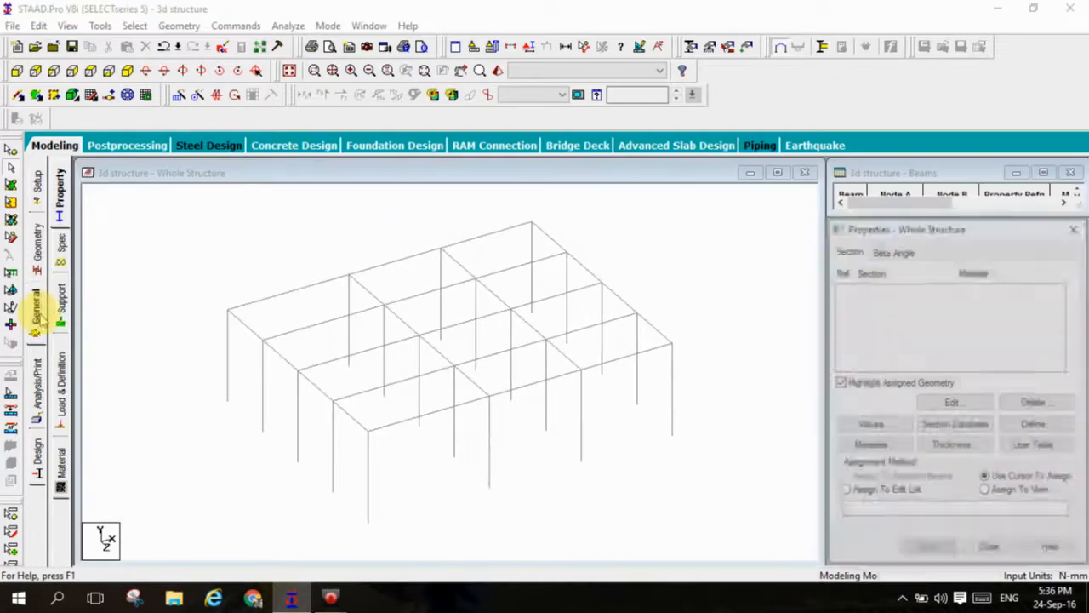
pyautogui.moveTo(364, 349); pyautogui.dragTo(270, 352, button='middle')
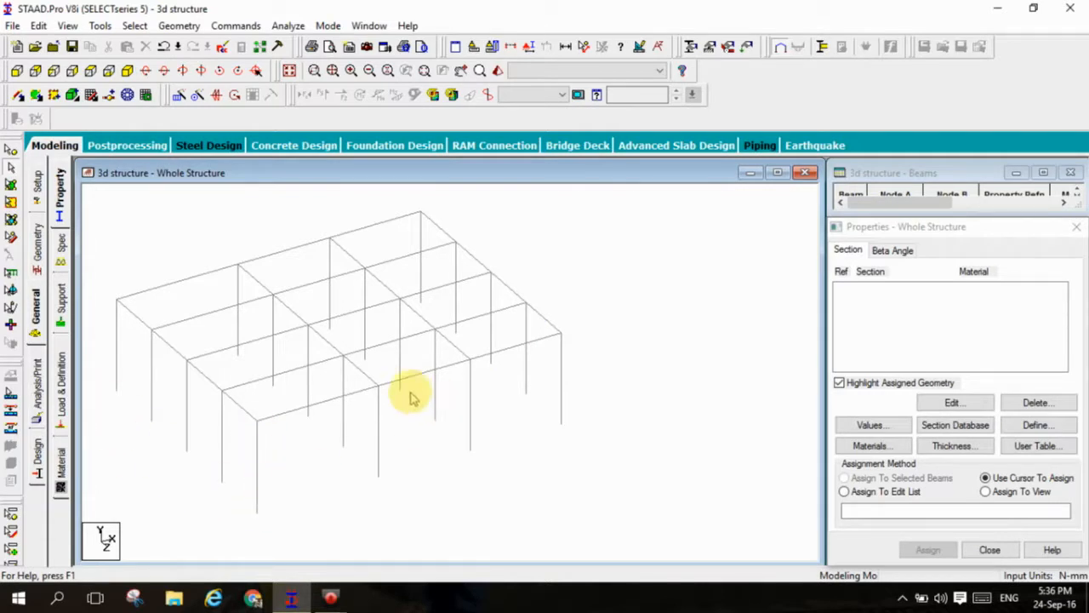
# - Turn on the display of the axes at the structure's origin in the label settings
pyautogui.rightClick(636, 281)
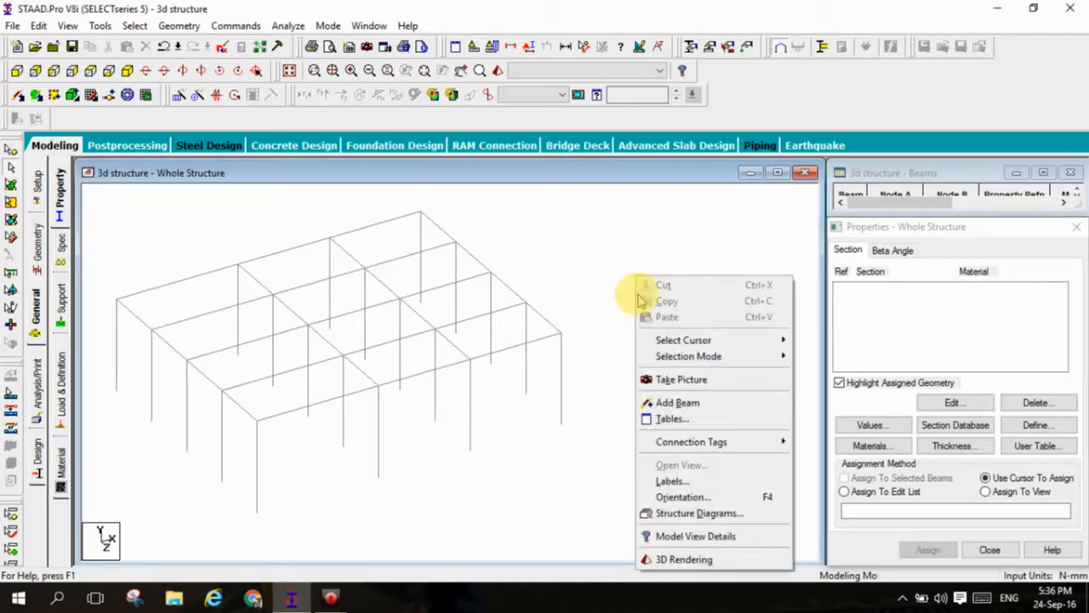
pyautogui.click(692, 480)
pyautogui.moveTo(497, 44); pyautogui.dragTo(689, 12)
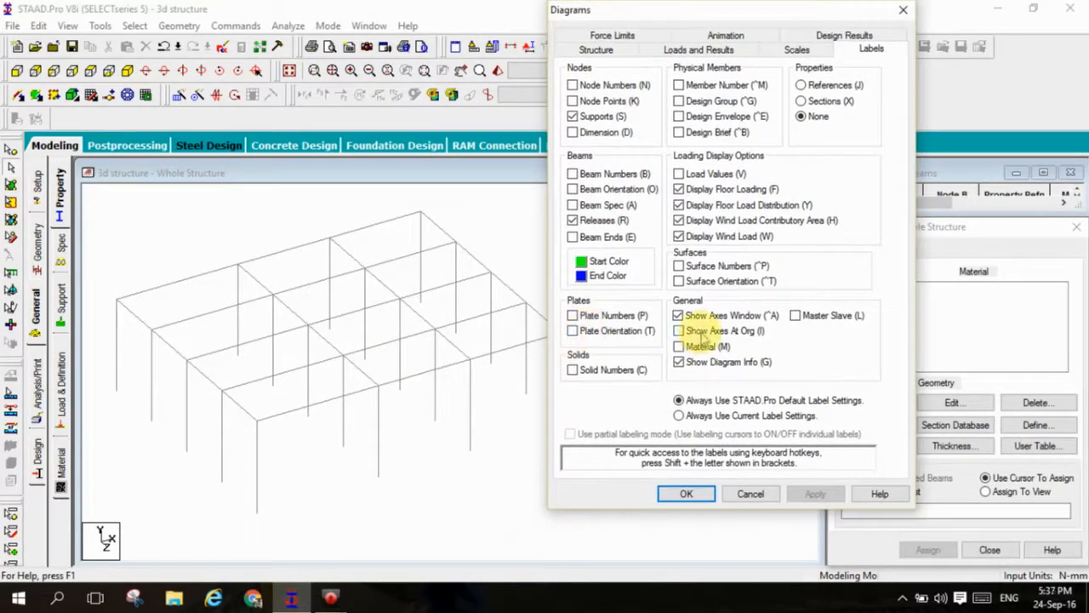
pyautogui.click(701, 331)
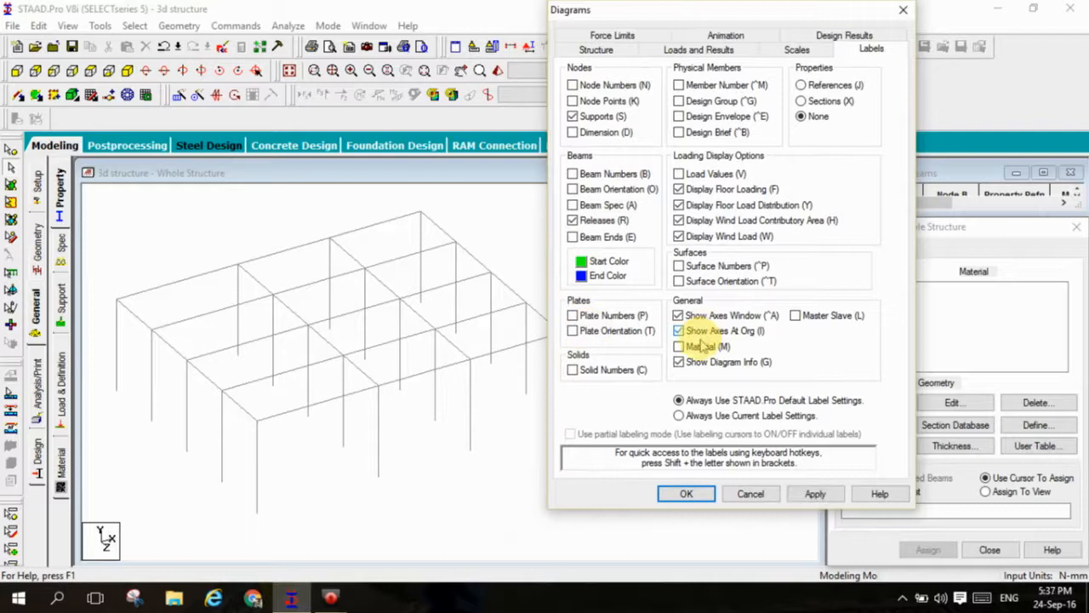
pyautogui.click(686, 494)
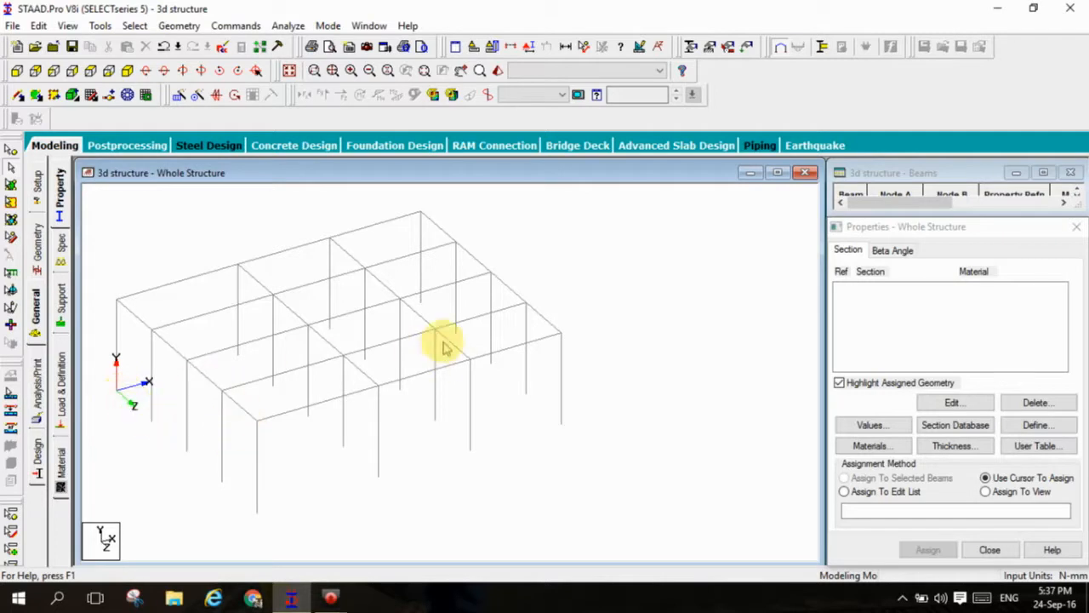
# - Switch the origin axes display off and back on in the label settings, and accept the settings
pyautogui.rightClick(593, 272)
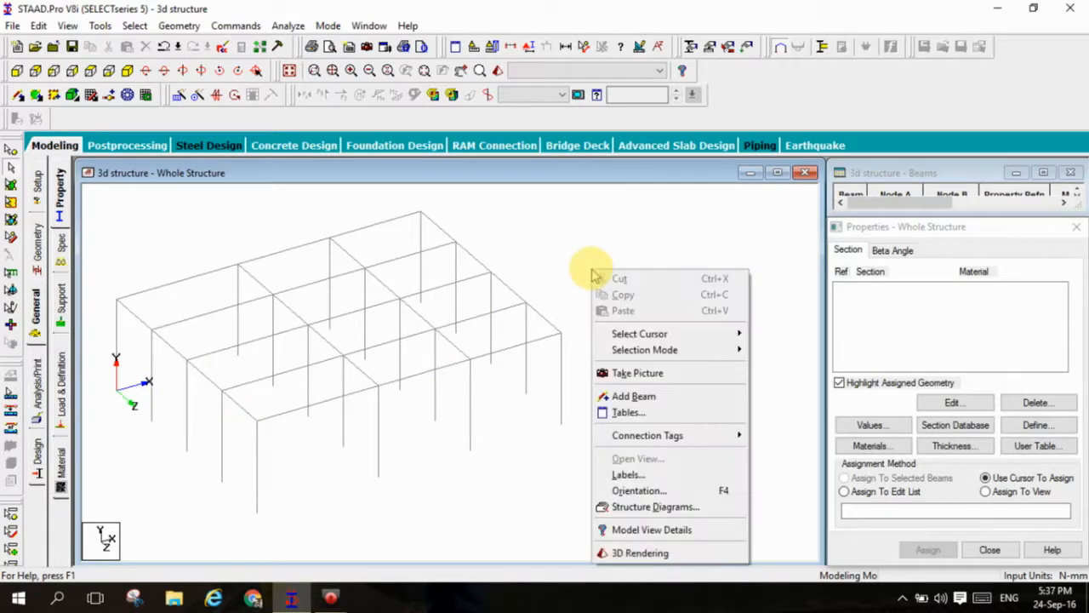
pyautogui.click(634, 473)
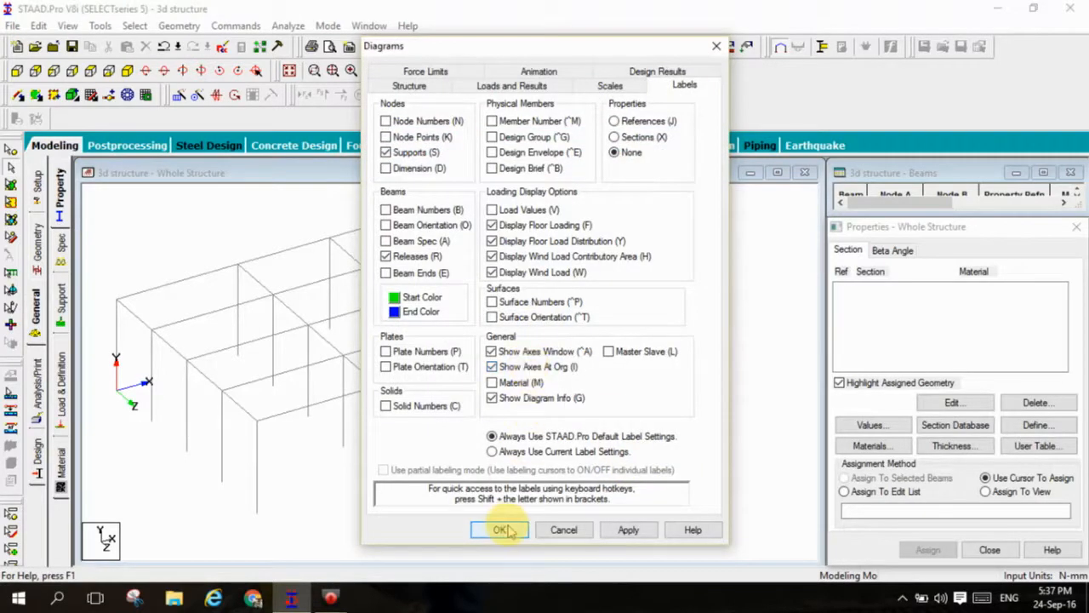
pyautogui.click(628, 529)
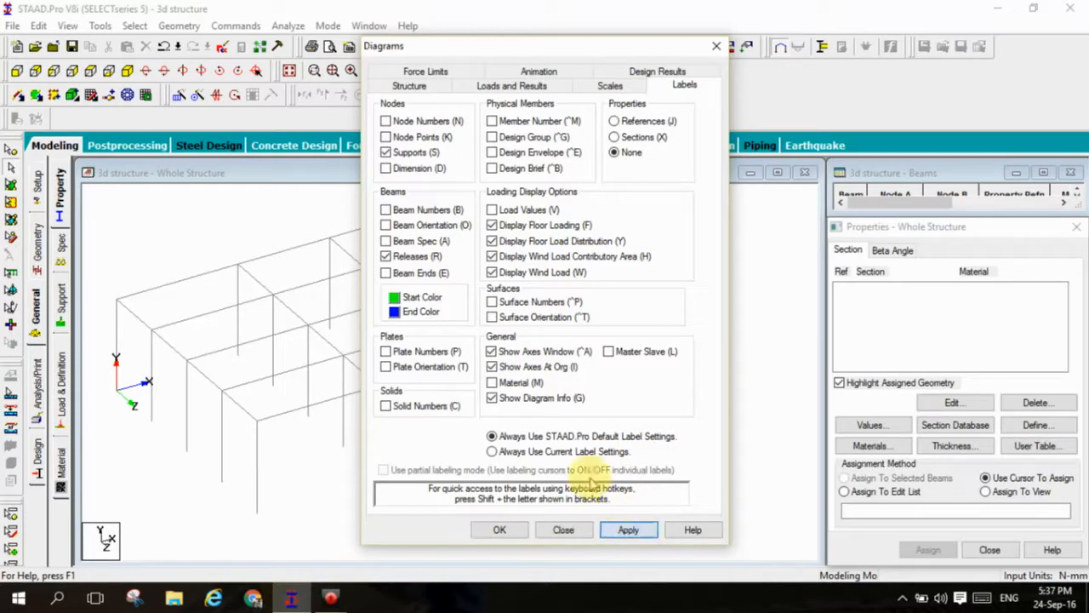
pyautogui.click(502, 369)
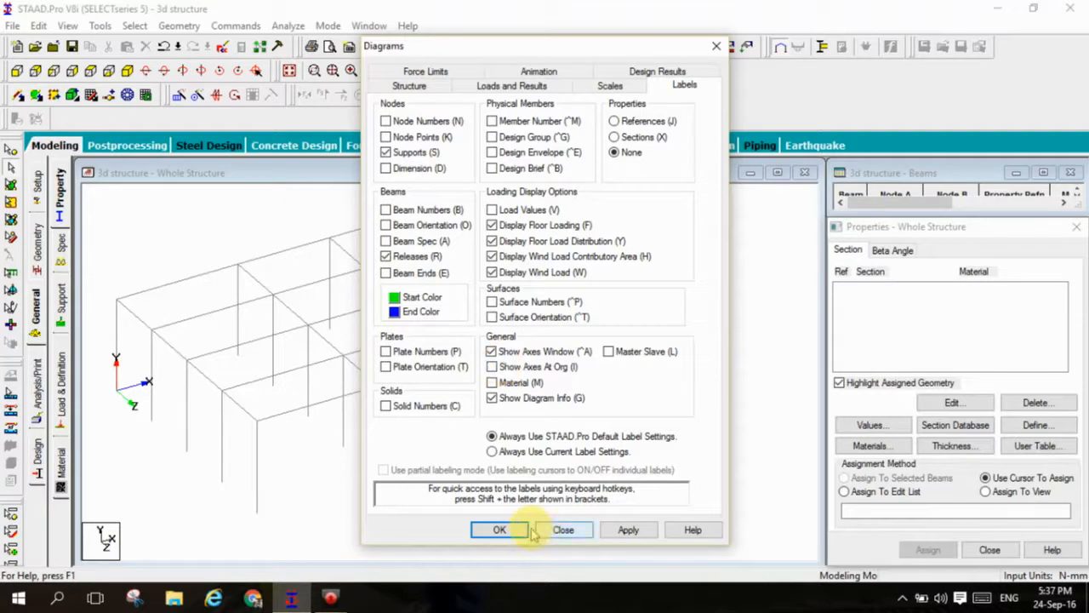
pyautogui.click(627, 529)
pyautogui.click(492, 367)
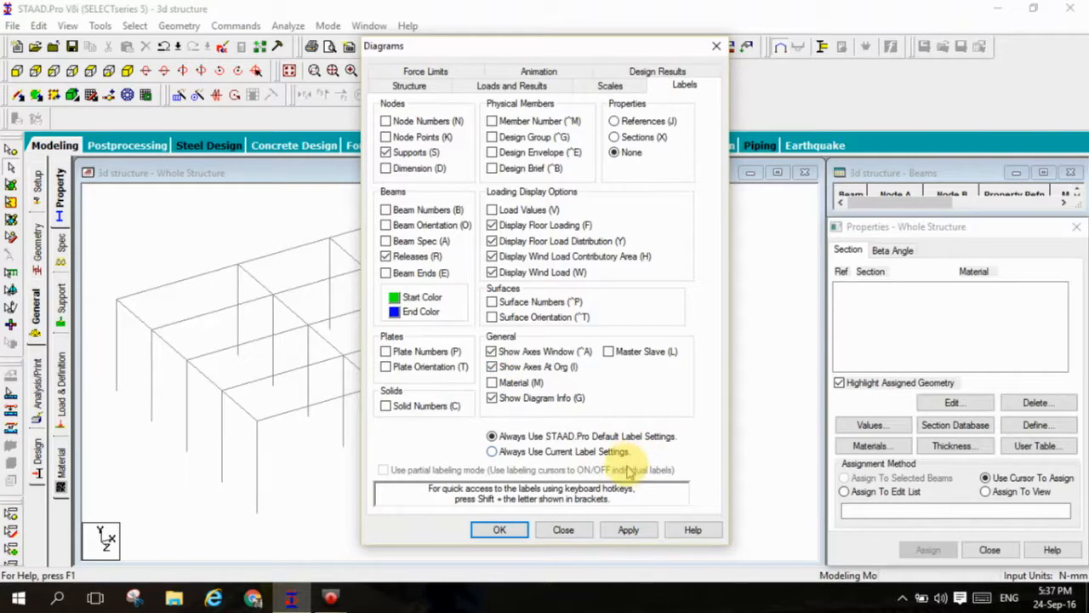
pyautogui.click(516, 527)
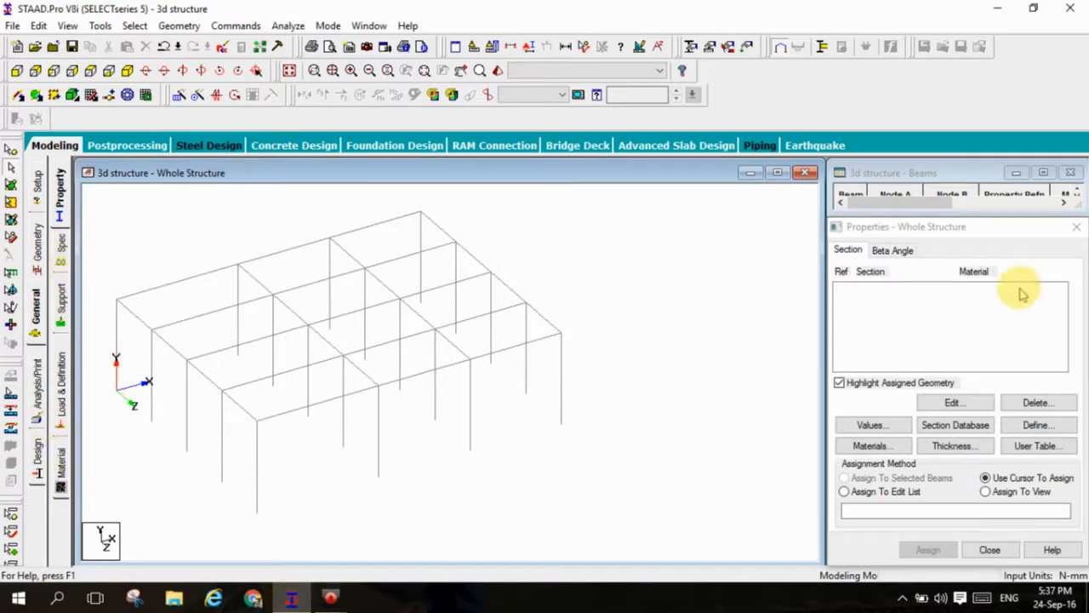
# - Define a rectangular concrete section with YD 250 mm and ZD 350 mm and add it to the section list
pyautogui.click(1035, 425)
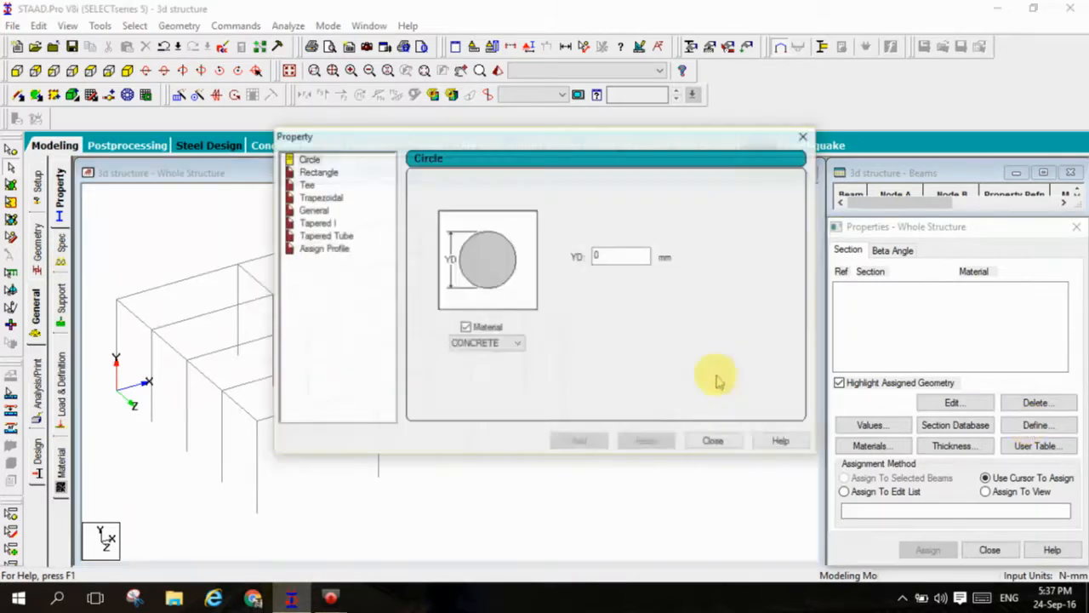
pyautogui.click(328, 174)
pyautogui.moveTo(421, 142); pyautogui.dragTo(441, 72)
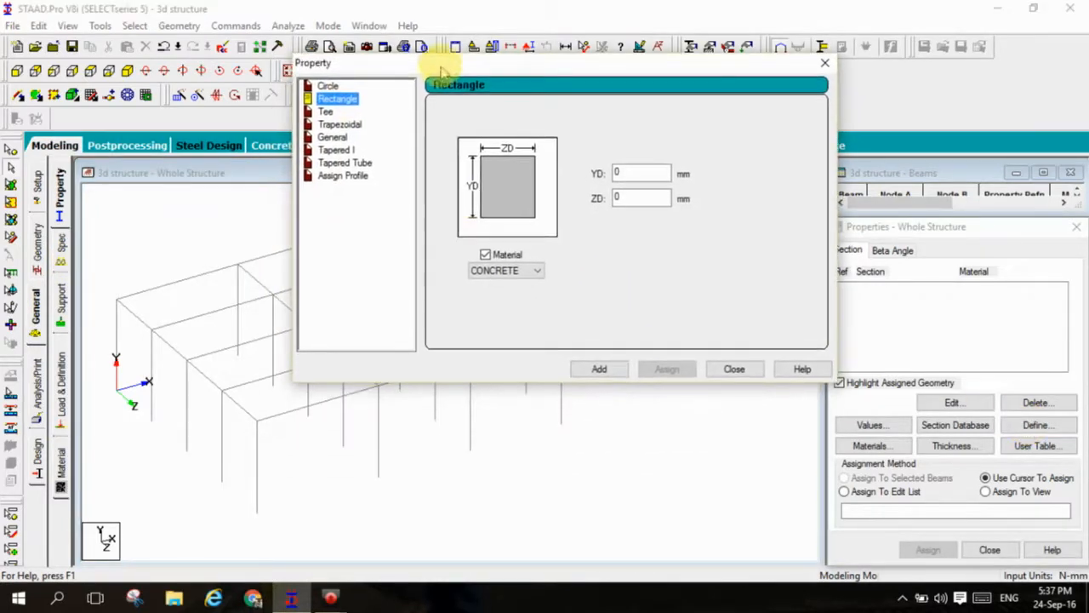
pyautogui.click(634, 172)
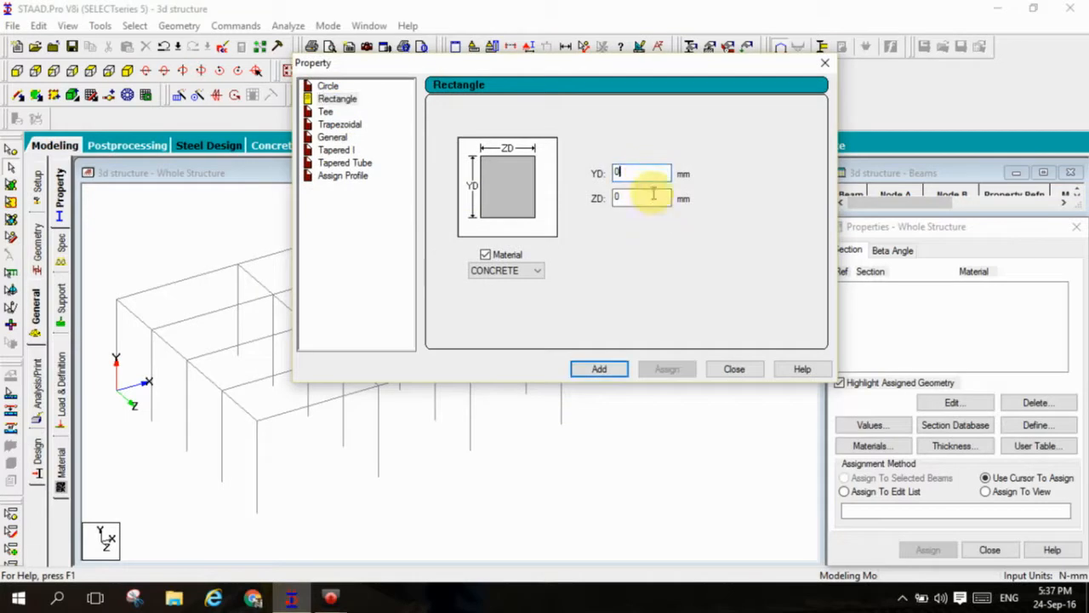
pyautogui.press('BackSpace')
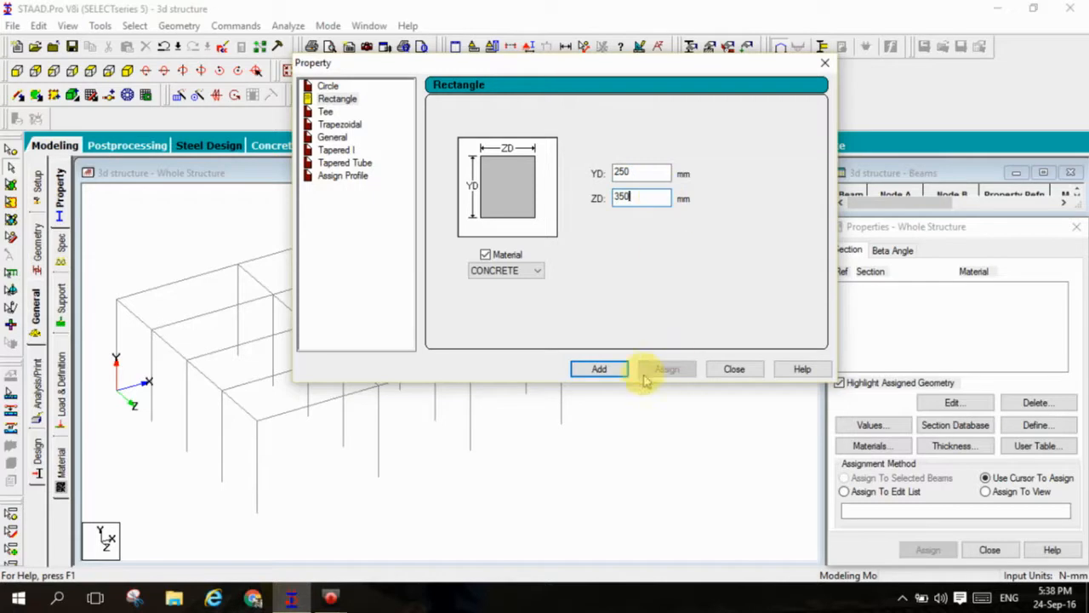
pyautogui.click(606, 369)
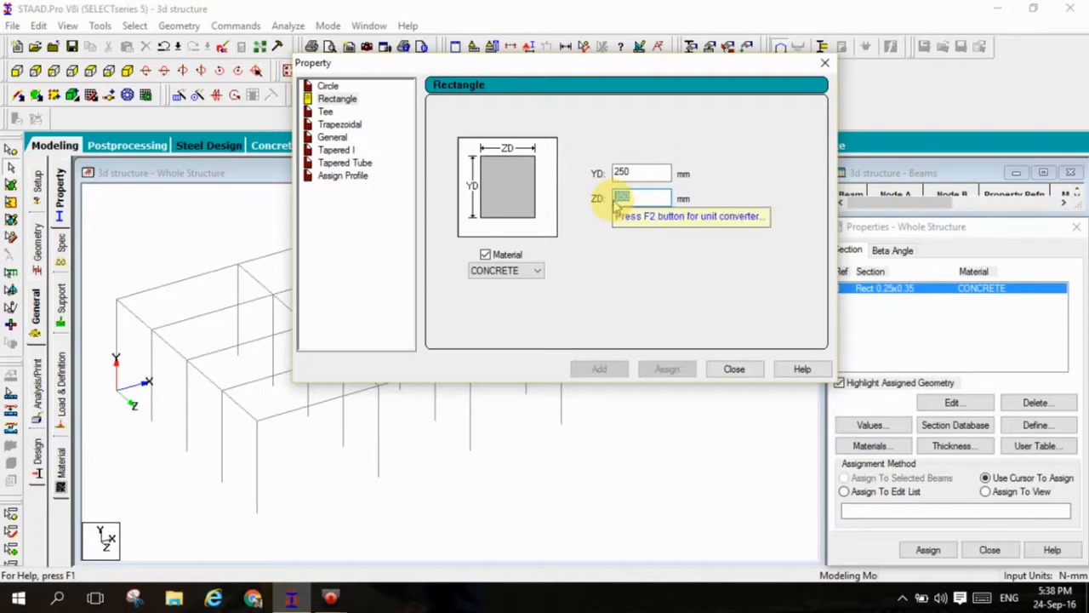
# - Add a second rectangular concrete section with YD 250 mm and ZD 250 mm, and finish defining sections
pyautogui.write('25')
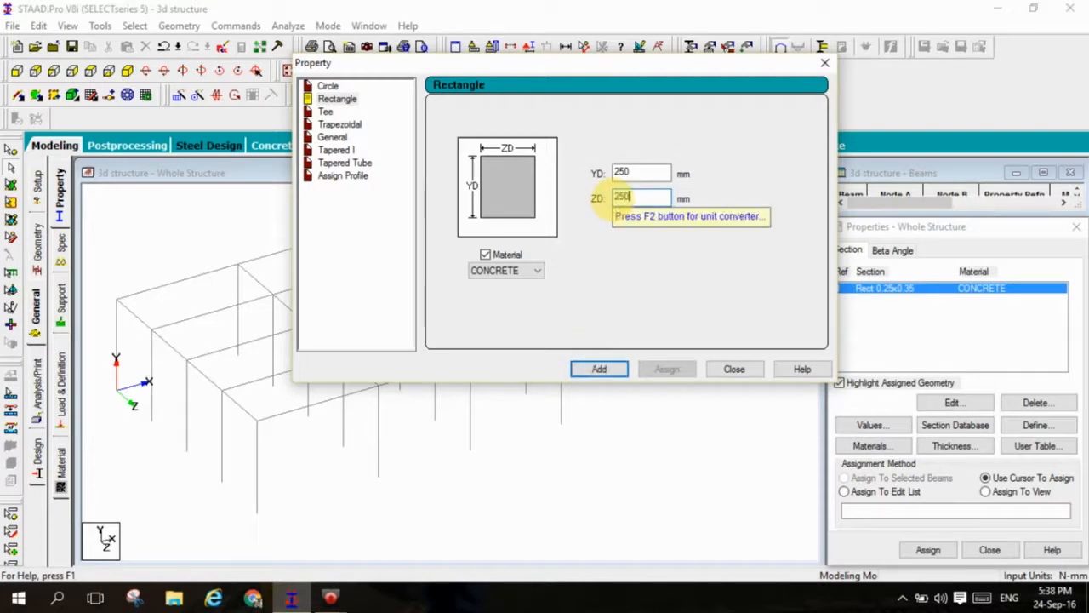
pyautogui.write('0')
pyautogui.click(598, 369)
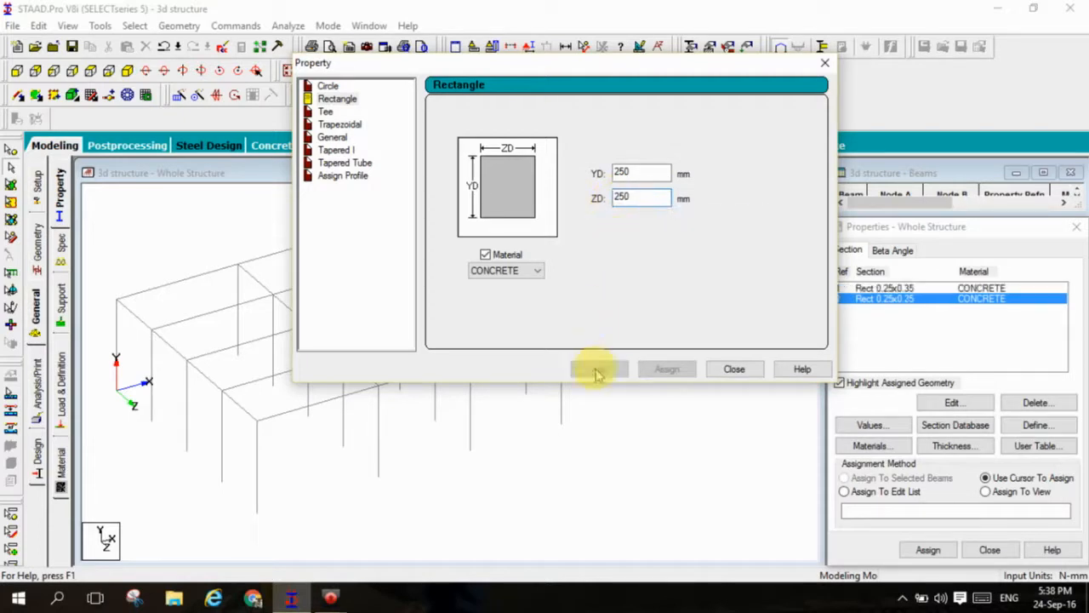
pyautogui.click(734, 370)
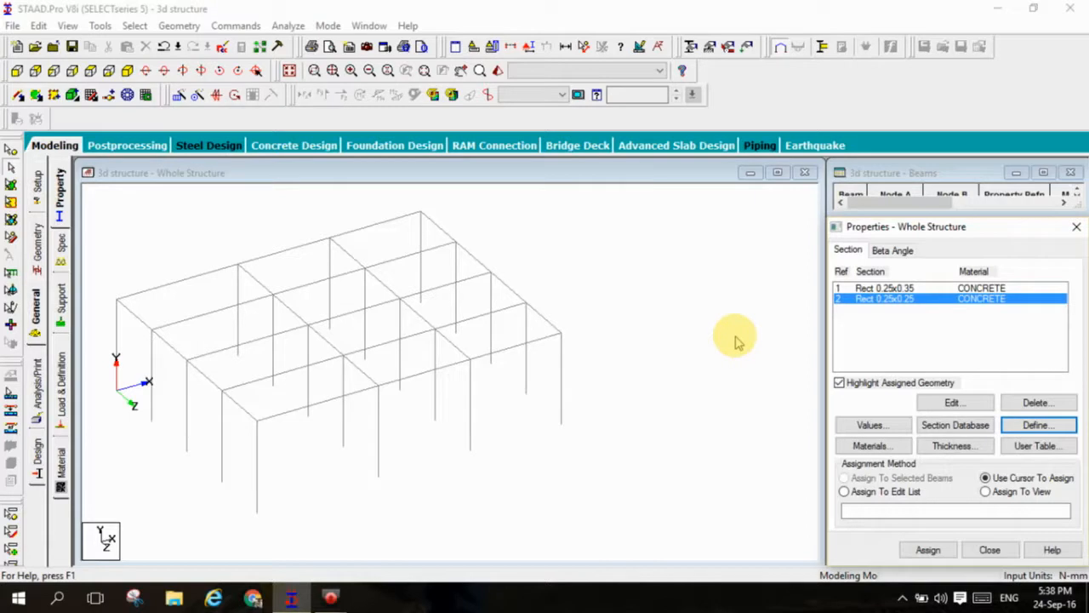
# - Select all columns parallel to Y and assign the Rect 0.25x0.35 concrete section to them, then clear the selection
pyautogui.click(706, 301)
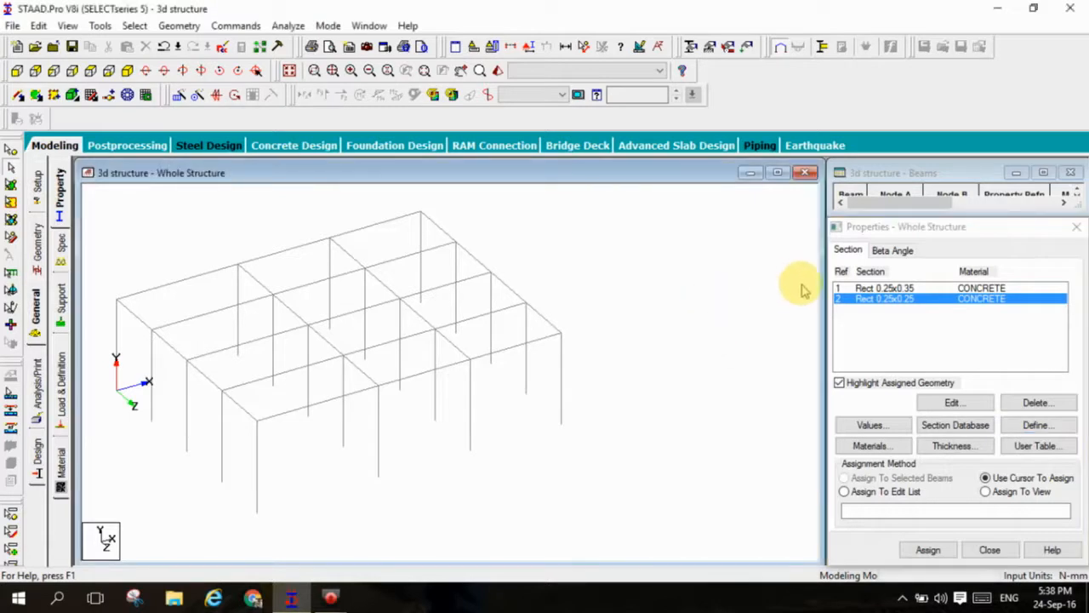
pyautogui.click(881, 289)
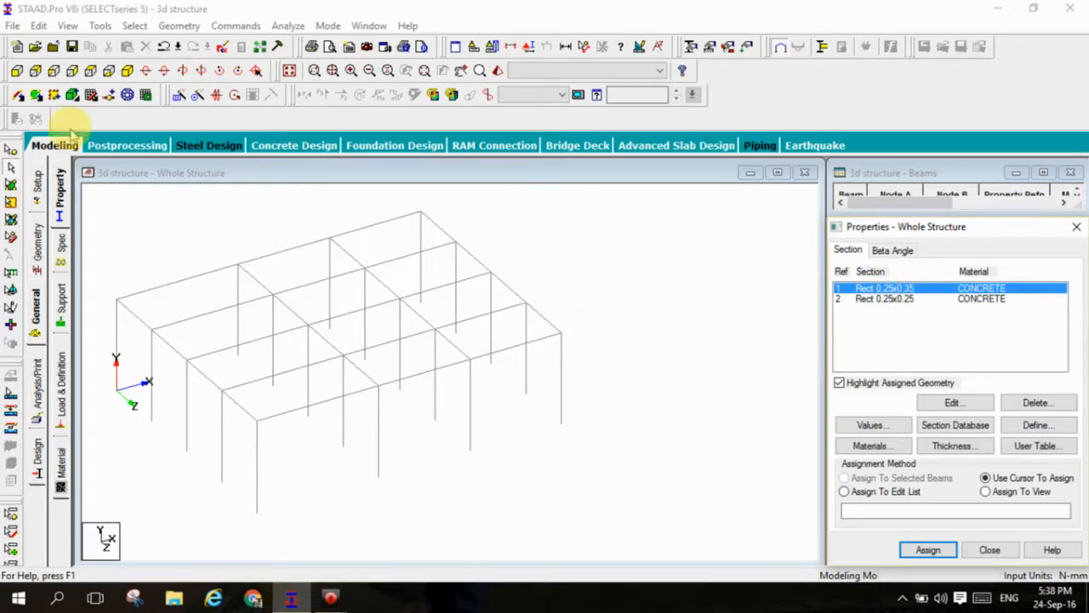
pyautogui.click(138, 26)
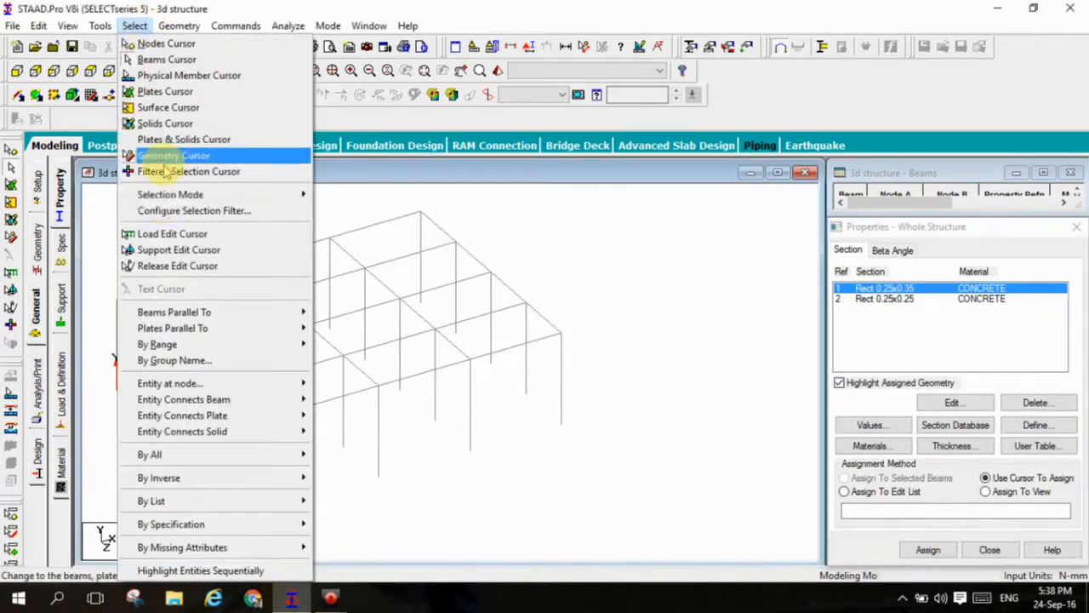
pyautogui.moveTo(232, 319)
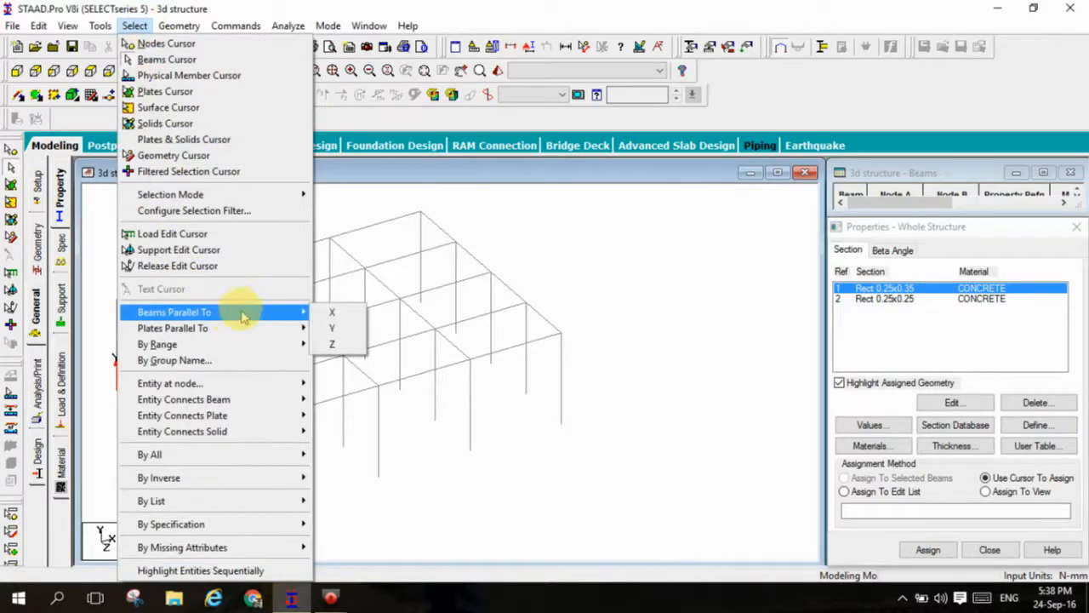
pyautogui.click(328, 329)
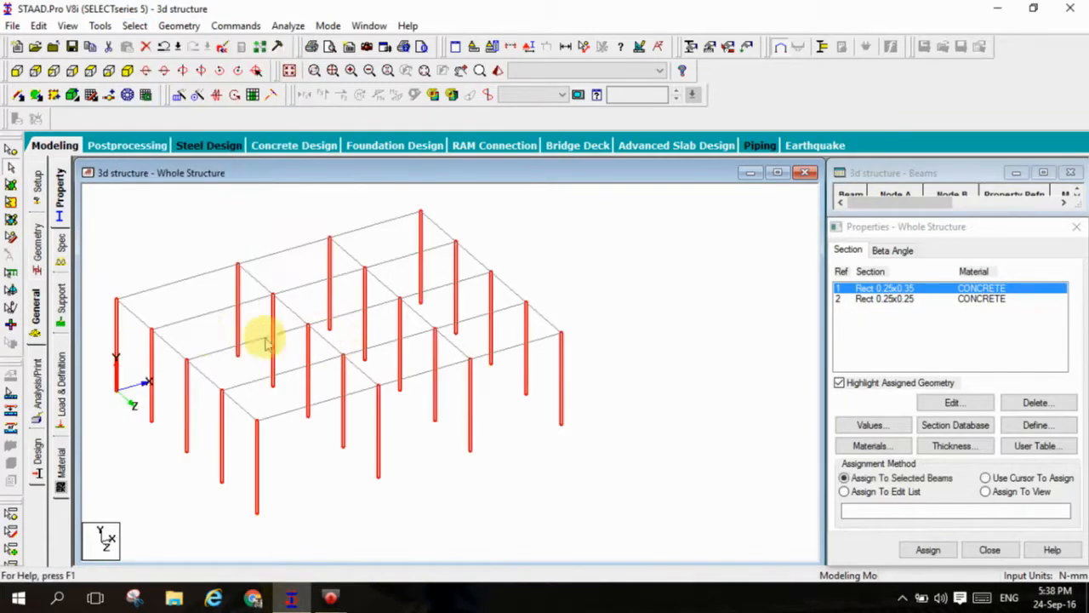
pyautogui.click(844, 478)
pyautogui.click(928, 549)
pyautogui.click(966, 436)
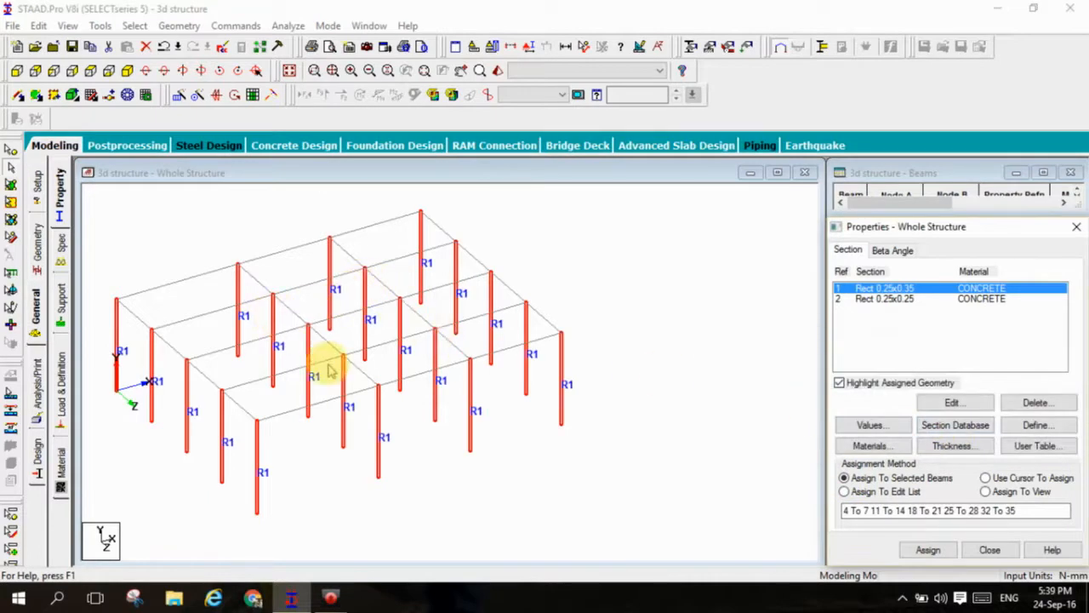
pyautogui.click(644, 304)
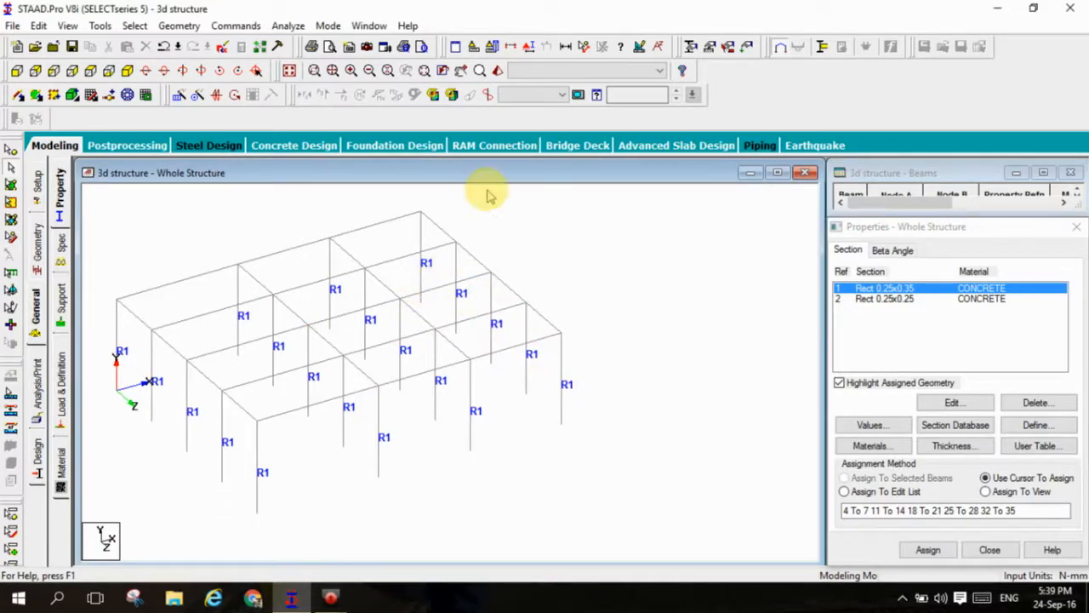
# - Examine the columns' section orientation in the 3D rendered view, and close that view
pyautogui.click(498, 71)
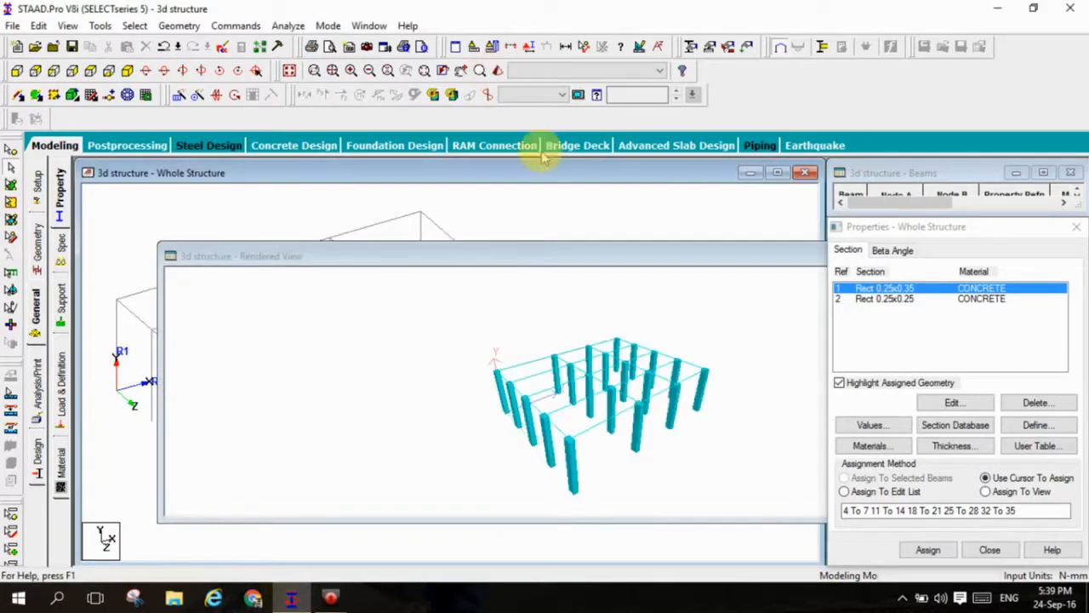
pyautogui.moveTo(616, 258); pyautogui.dragTo(498, 73)
pyautogui.scroll(5, 549, 374)
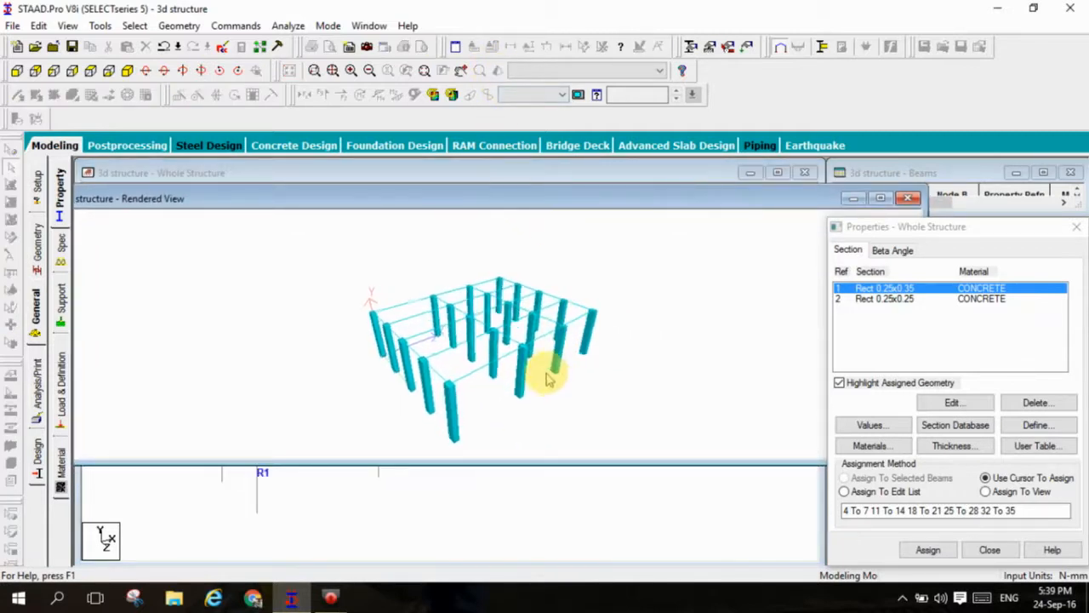
pyautogui.moveTo(553, 374); pyautogui.dragTo(525, 367)
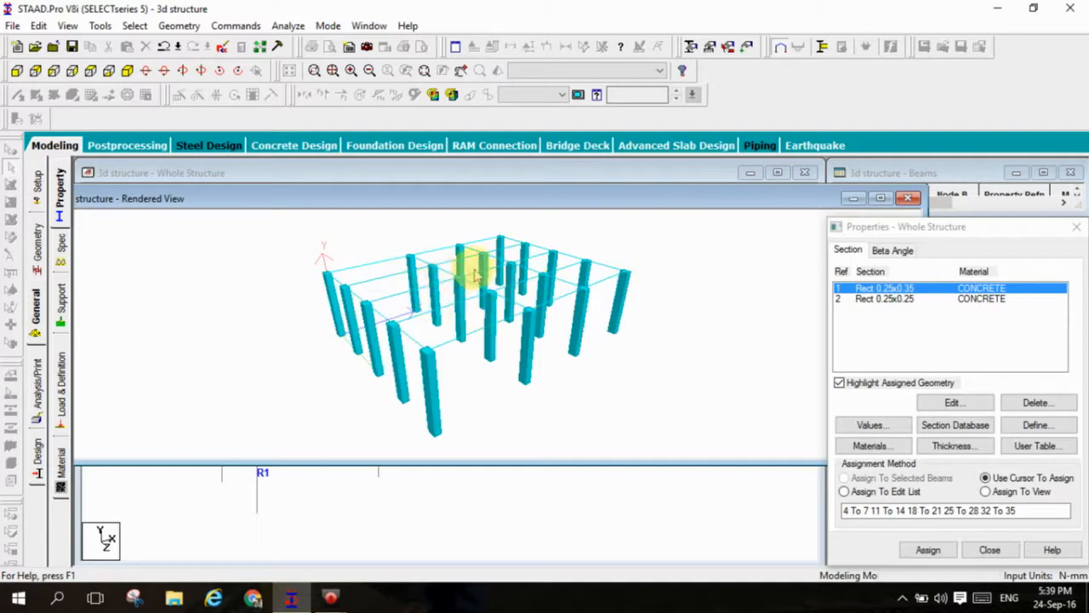
pyautogui.moveTo(637, 196); pyautogui.dragTo(521, 232)
pyautogui.click(783, 223)
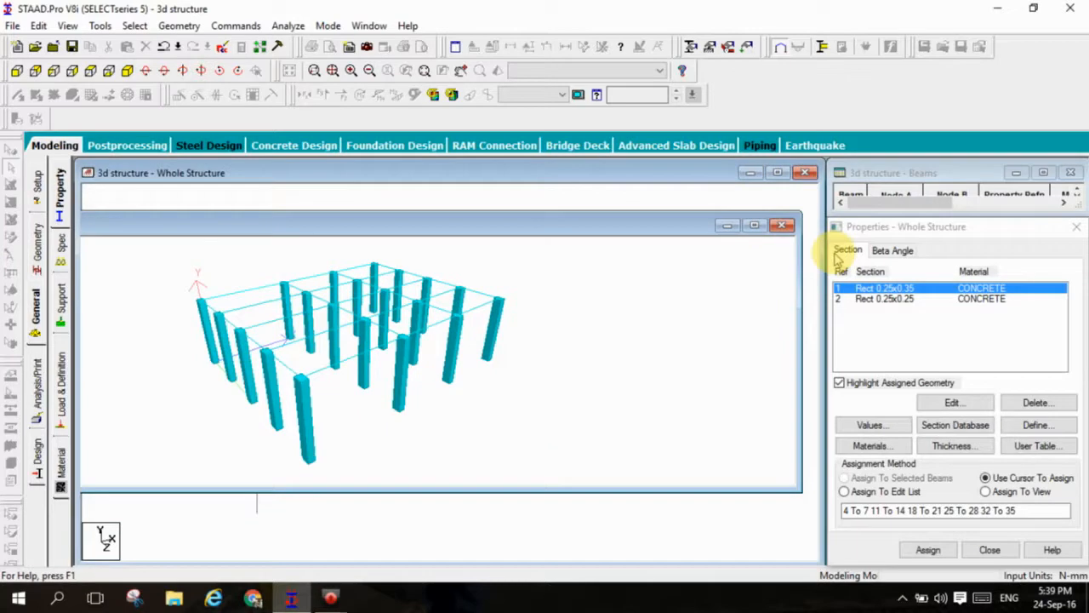
# - Create a beta angle of 90 degrees for the member properties
pyautogui.click(894, 250)
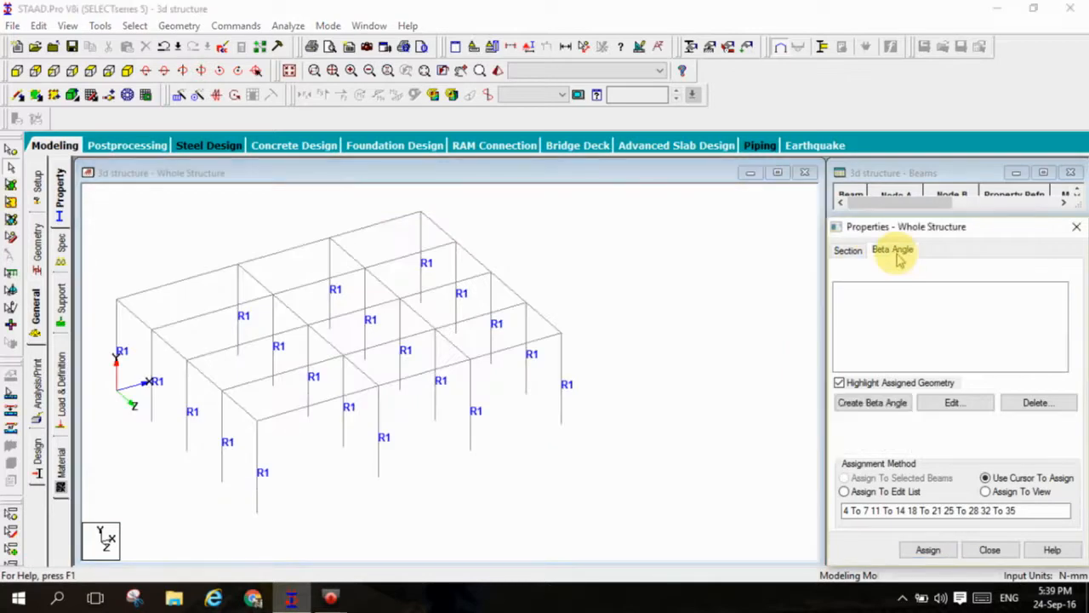
pyautogui.click(889, 402)
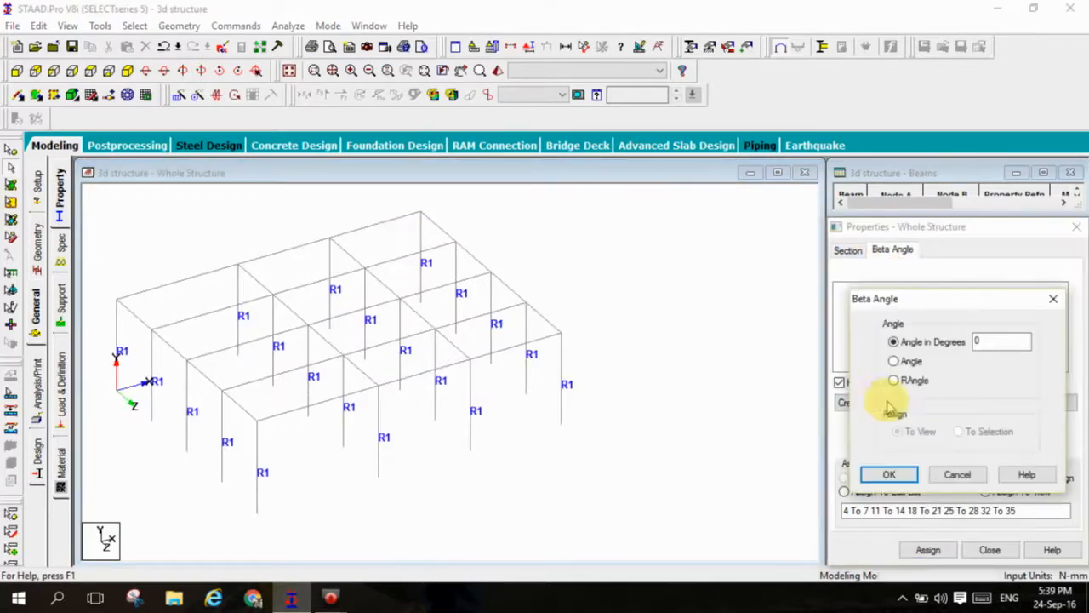
pyautogui.moveTo(922, 302); pyautogui.dragTo(767, 171)
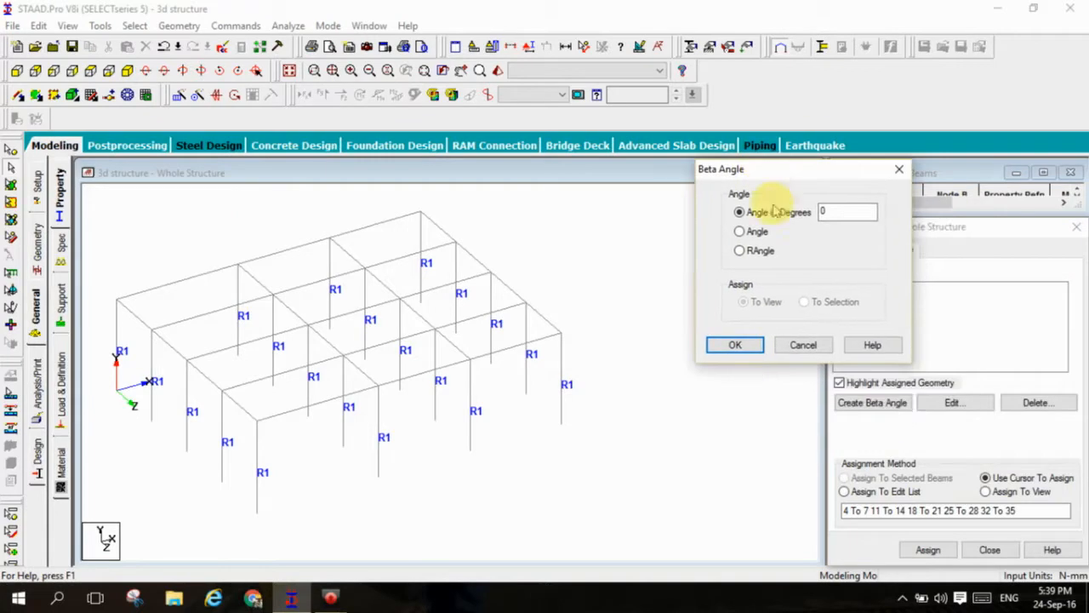
pyautogui.doubleClick(826, 211)
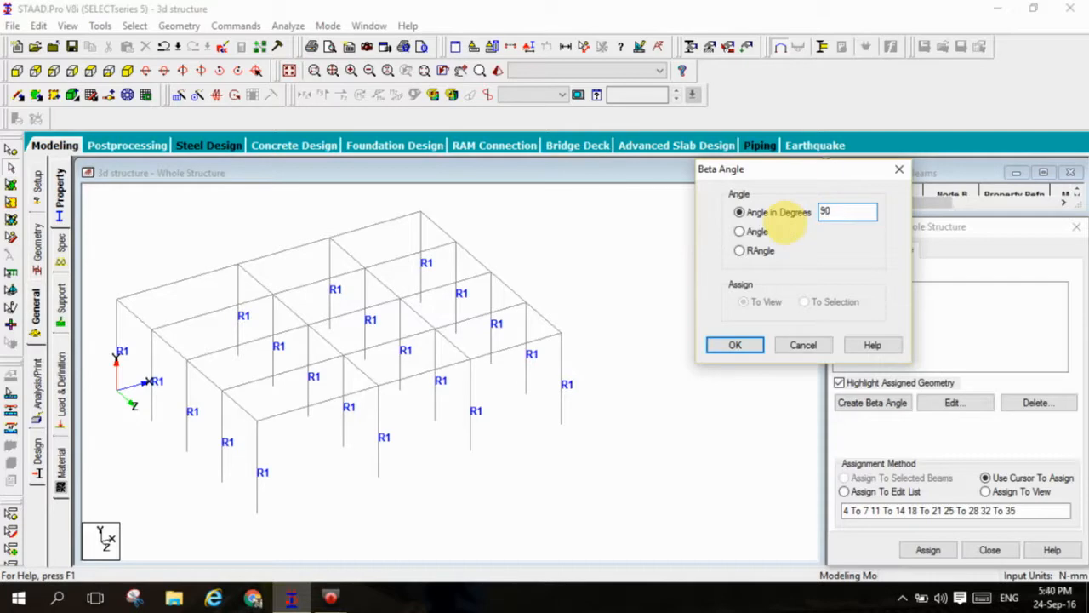
pyautogui.write('90')
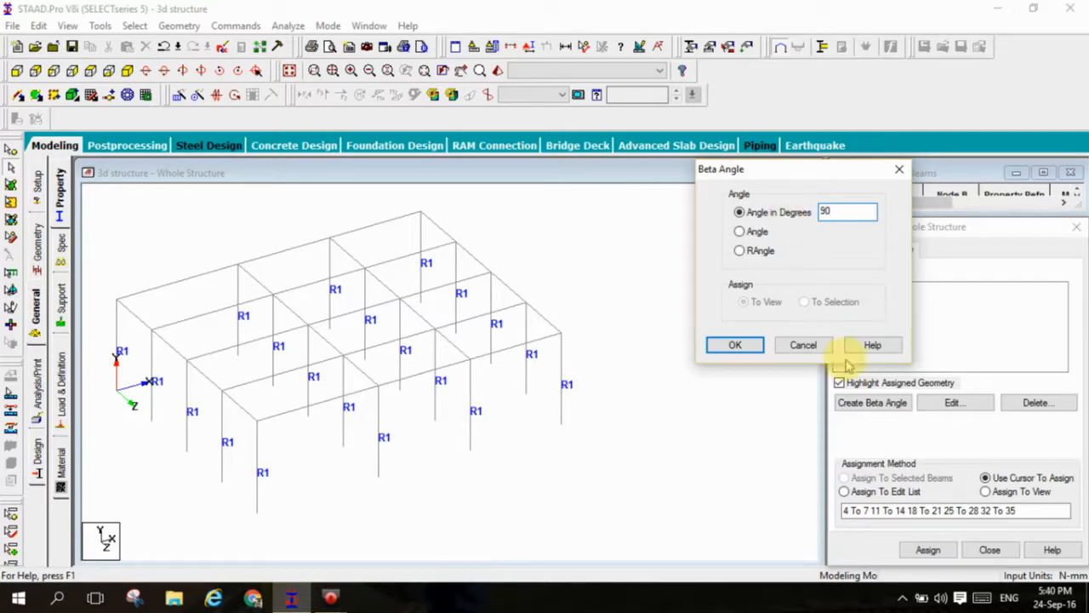
pyautogui.click(735, 345)
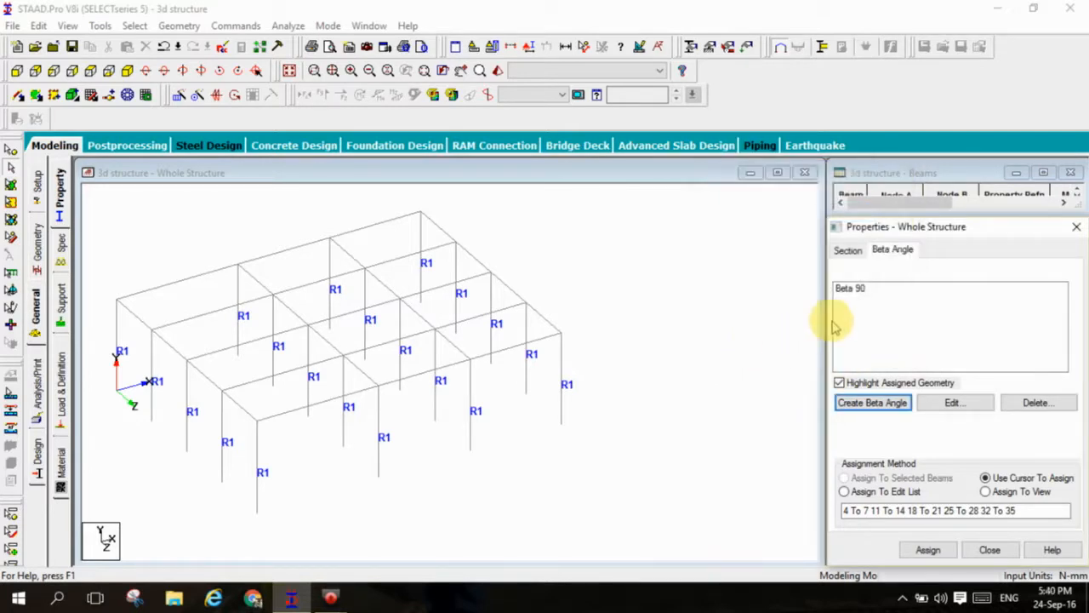
pyautogui.click(727, 321)
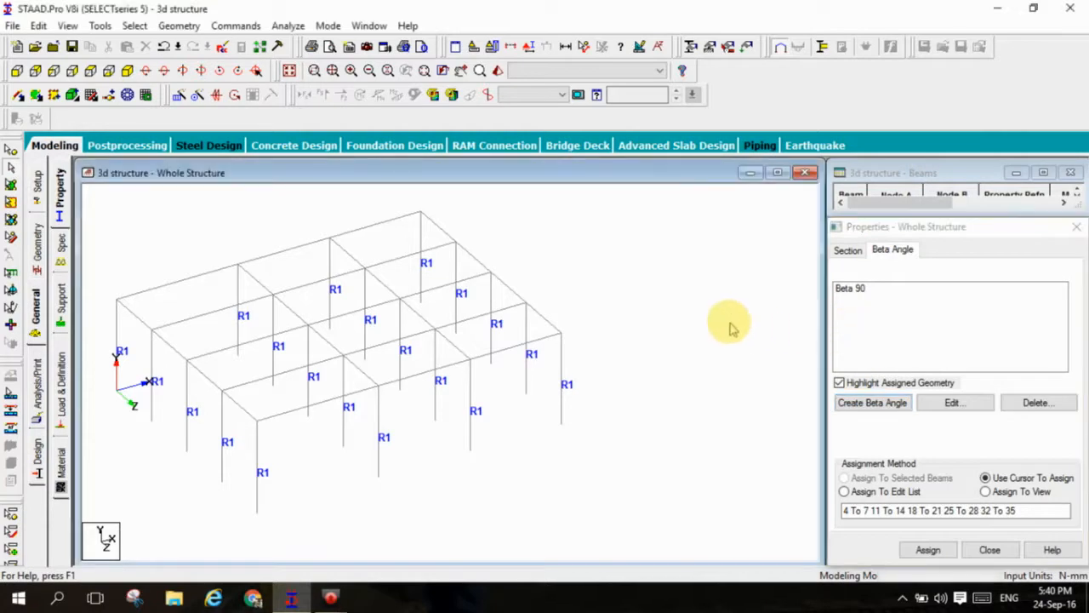
# - Assign the Beta 90 angle to the six interior columns of the frame
pyautogui.click(851, 290)
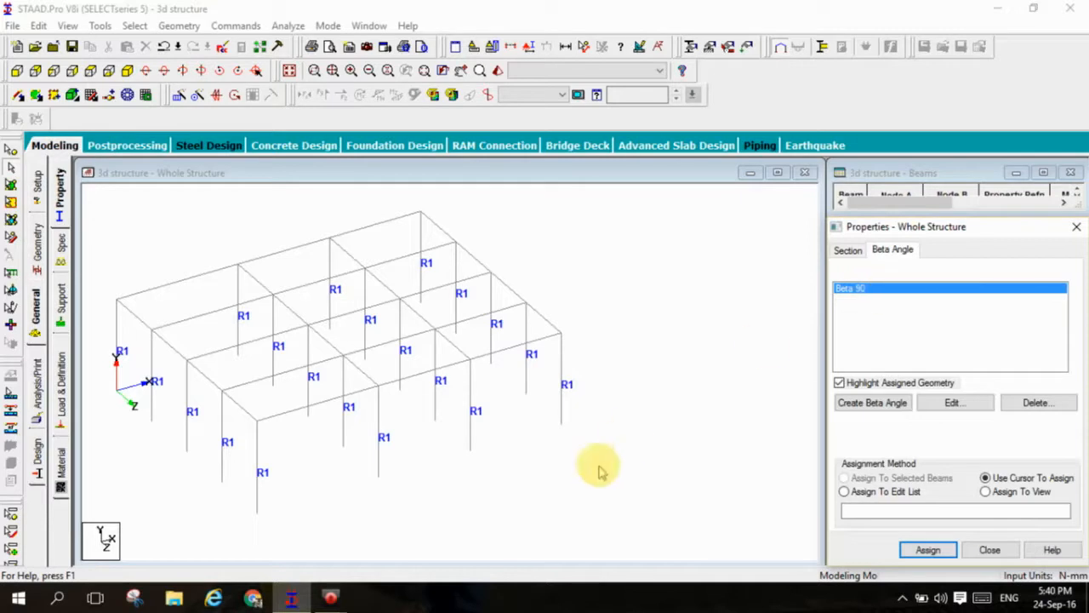
pyautogui.click(273, 315)
pyautogui.keyDown('ctrl'); pyautogui.click(364, 302); pyautogui.keyUp('ctrl')
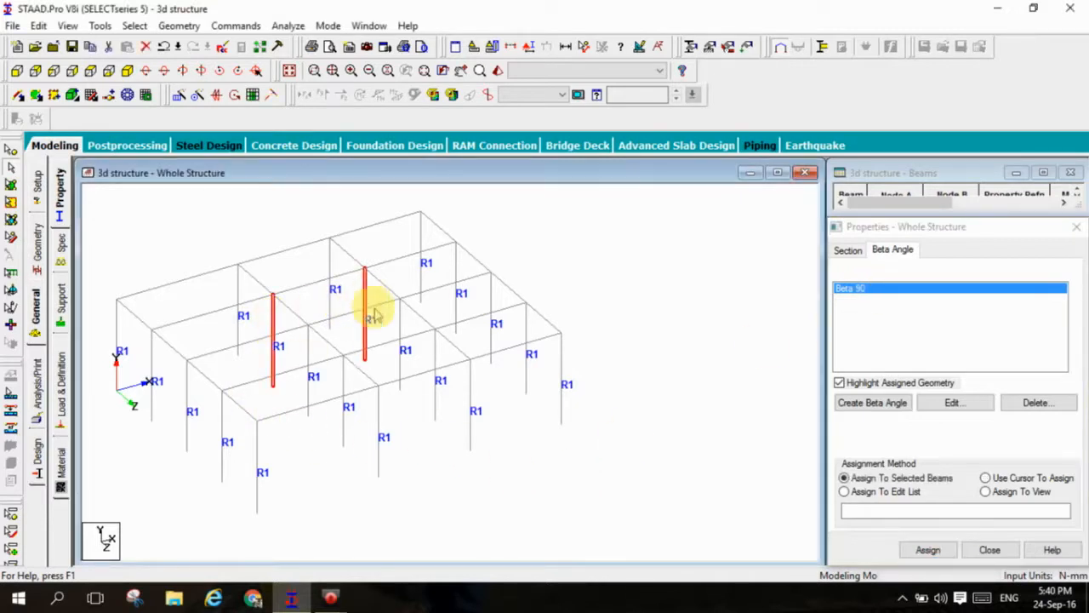
pyautogui.keyDown('ctrl'); pyautogui.click(435, 374); pyautogui.keyUp('ctrl')
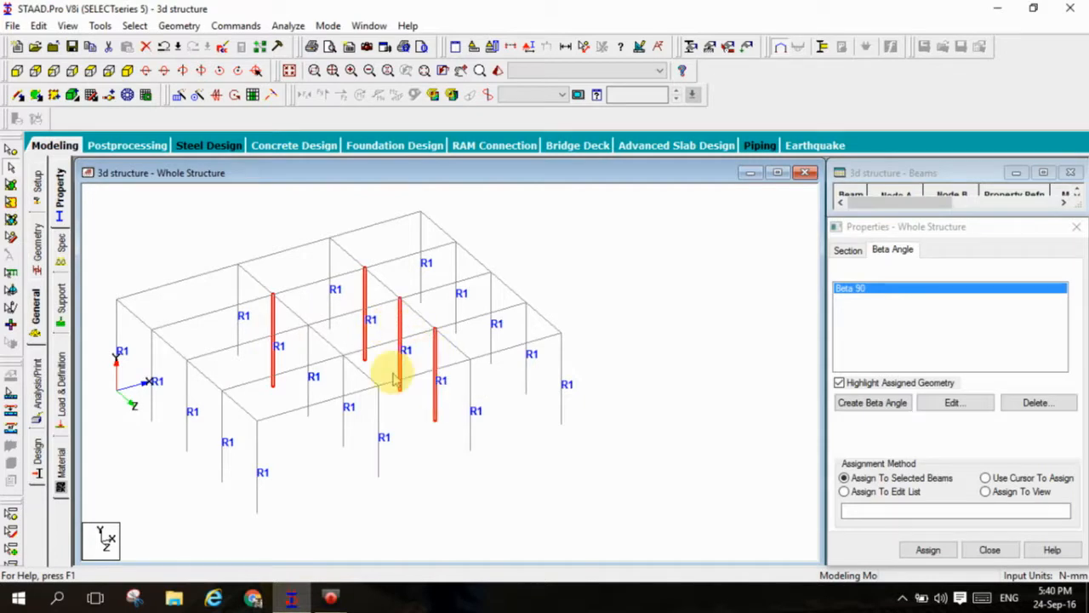
pyautogui.keyDown('ctrl'); pyautogui.click(342, 387); pyautogui.keyUp('ctrl')
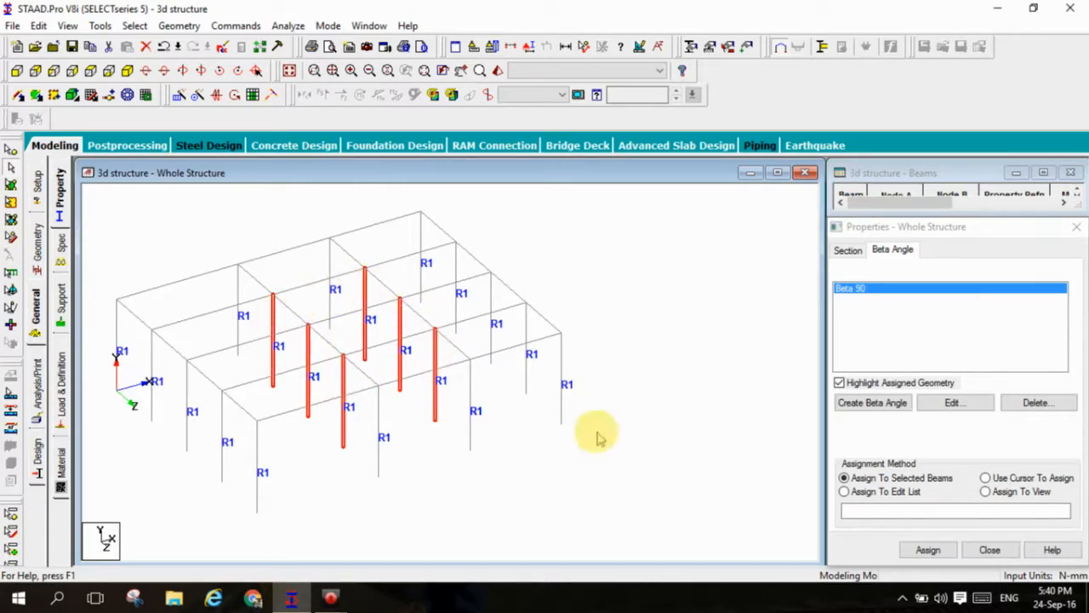
pyautogui.click(919, 551)
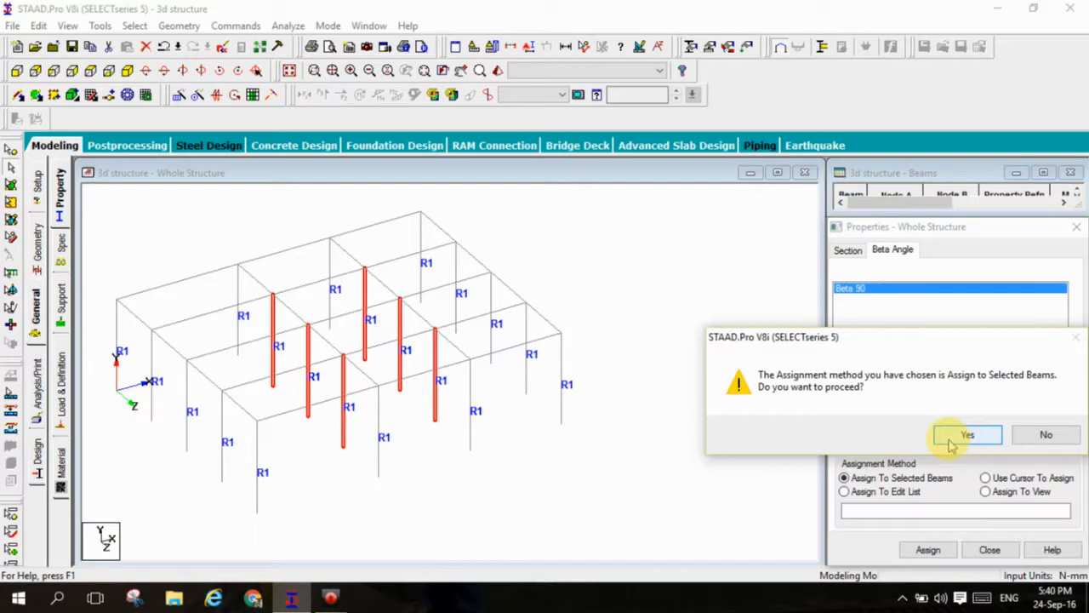
pyautogui.click(961, 436)
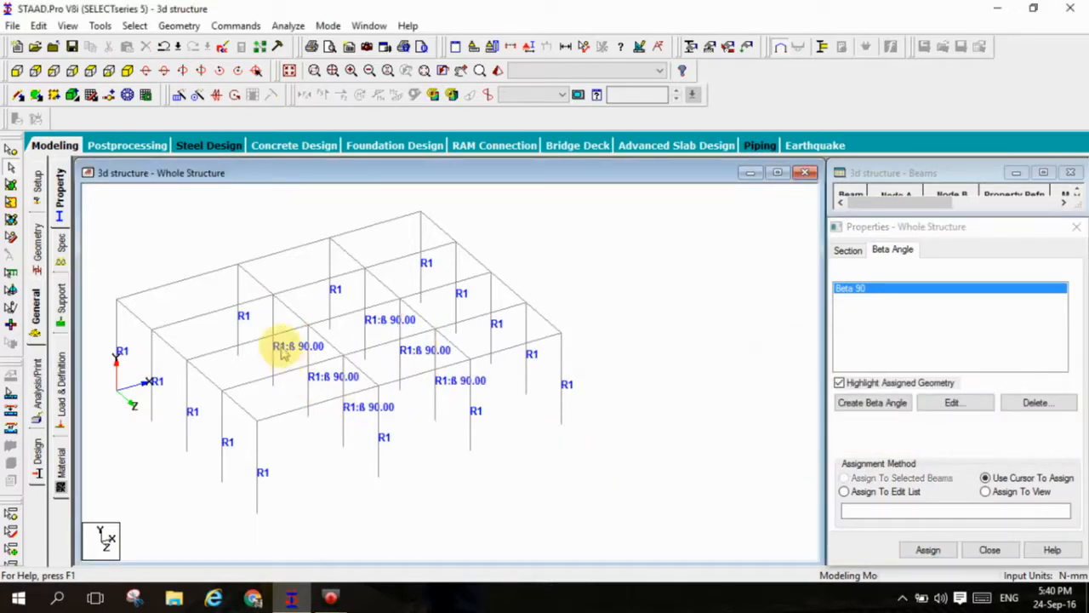
# - Examine the orientation of the interior columns from several angles in a maximized 3D rendered view, and return to the modeling view
pyautogui.scroll(5, 297, 355)
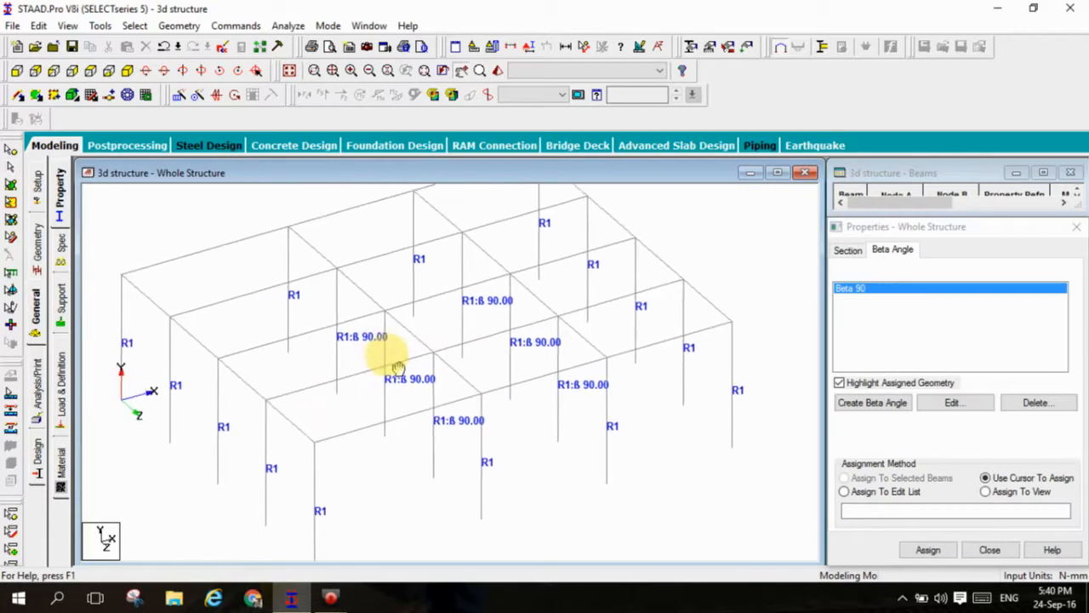
pyautogui.scroll(-2, 400, 389)
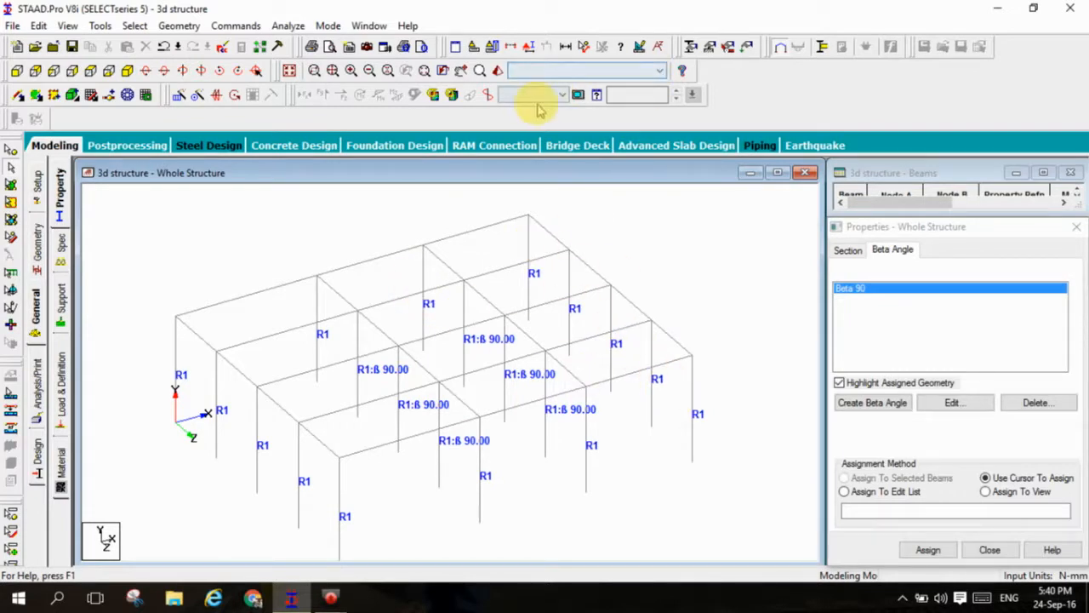
pyautogui.click(498, 71)
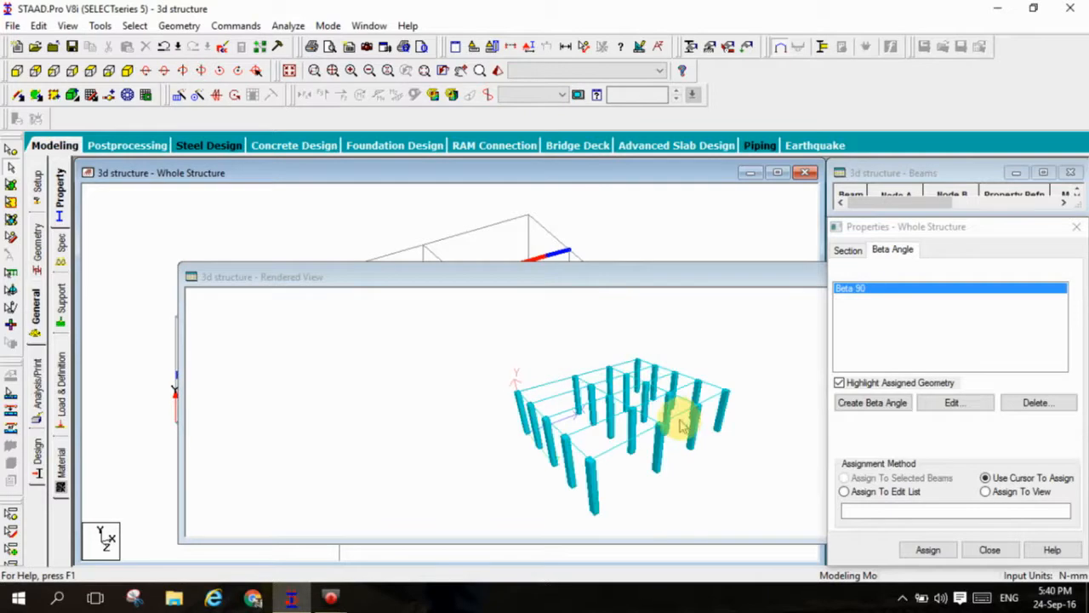
pyautogui.moveTo(671, 281); pyautogui.dragTo(450, 226)
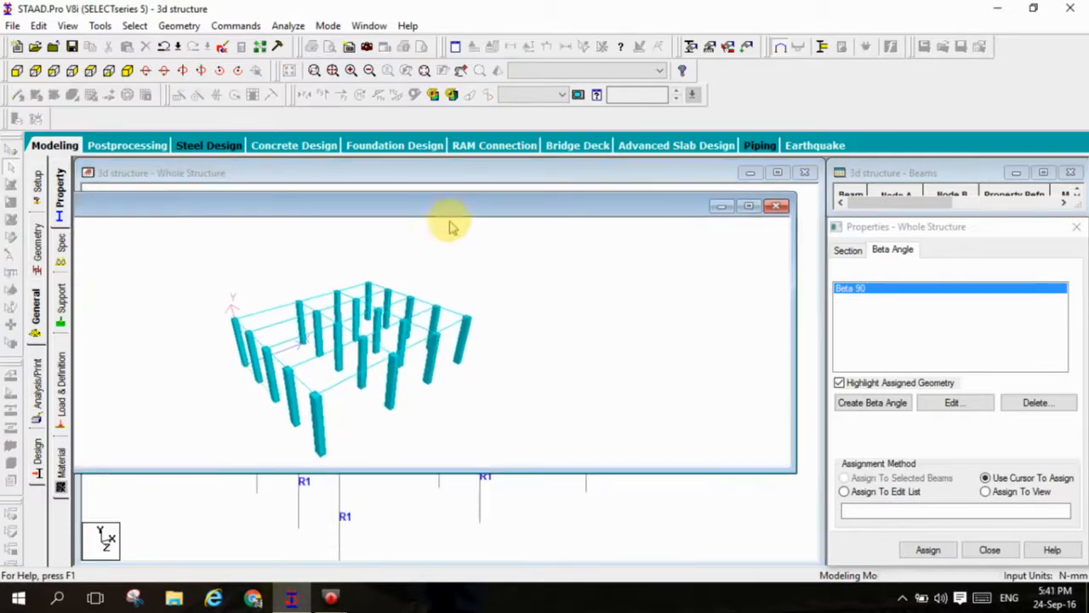
pyautogui.click(747, 206)
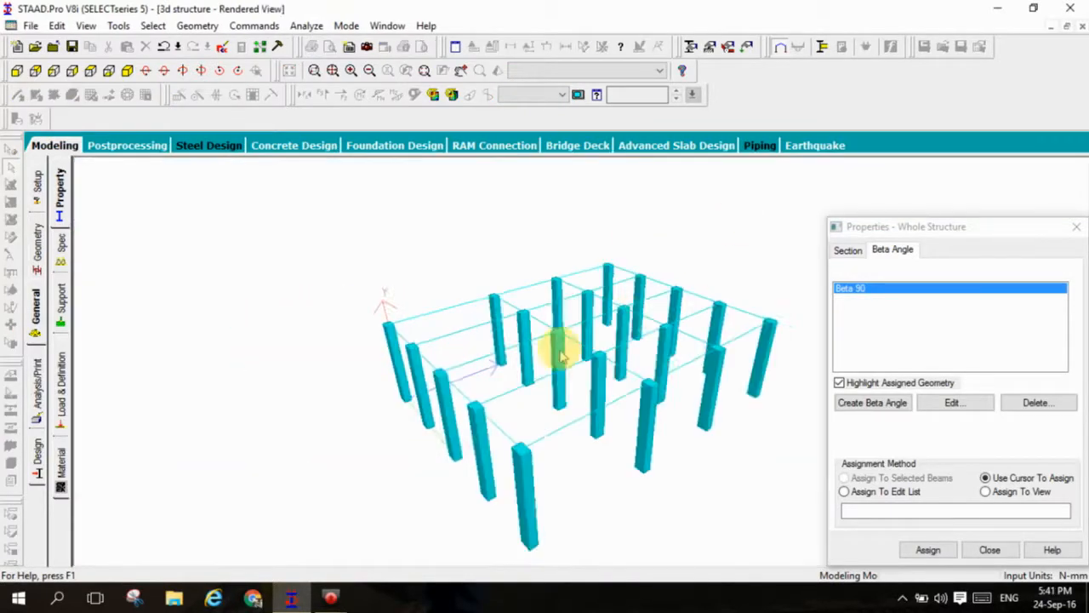
pyautogui.moveTo(559, 341); pyautogui.dragTo(388, 357)
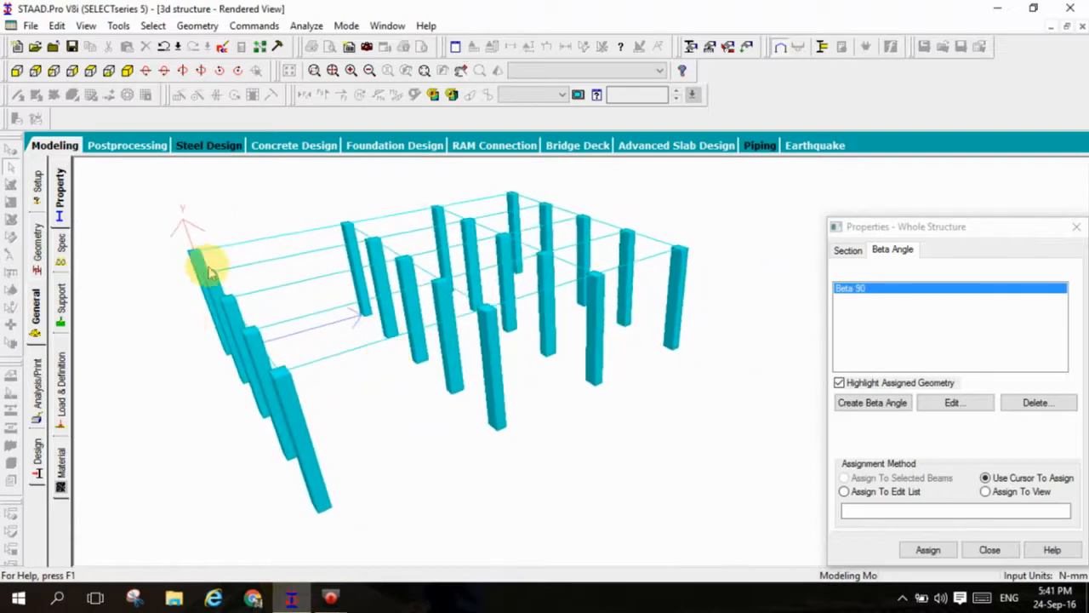
pyautogui.moveTo(419, 329); pyautogui.dragTo(443, 351, button='middle')
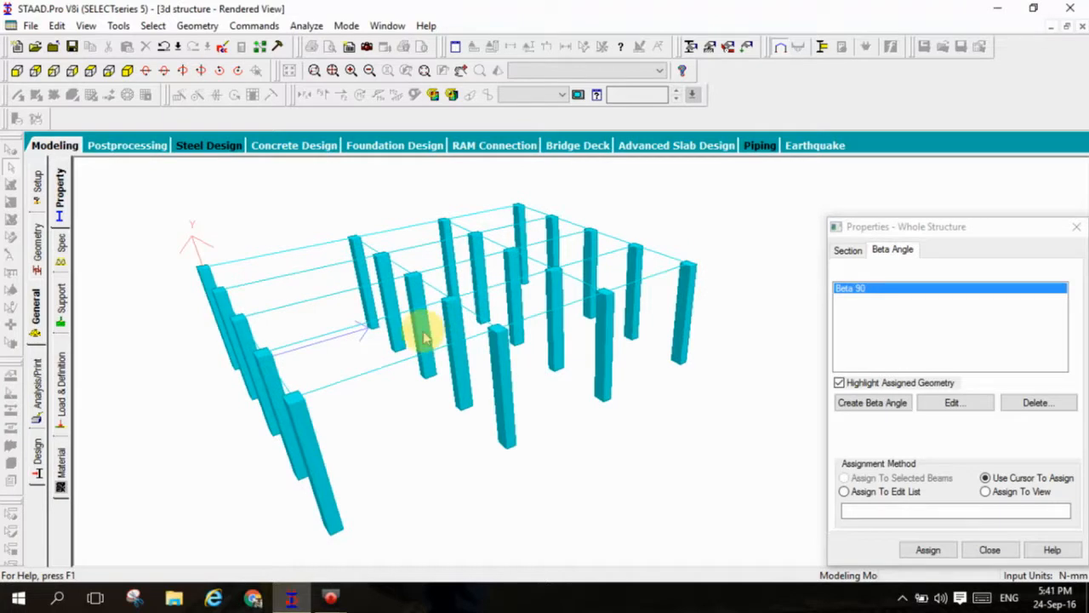
pyautogui.moveTo(426, 330); pyautogui.dragTo(578, 328)
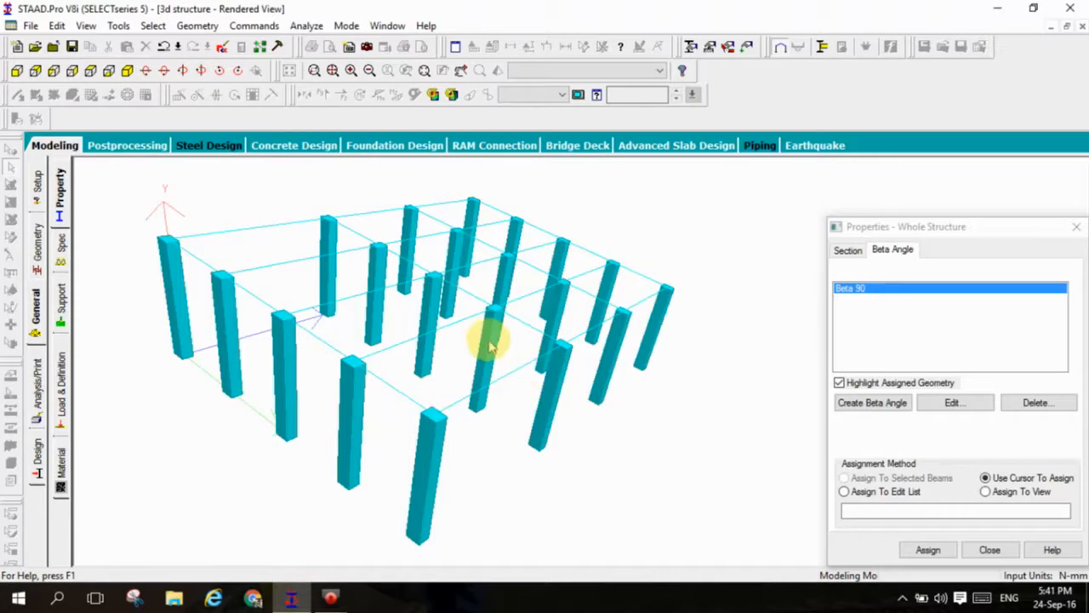
pyautogui.moveTo(494, 311); pyautogui.dragTo(634, 323)
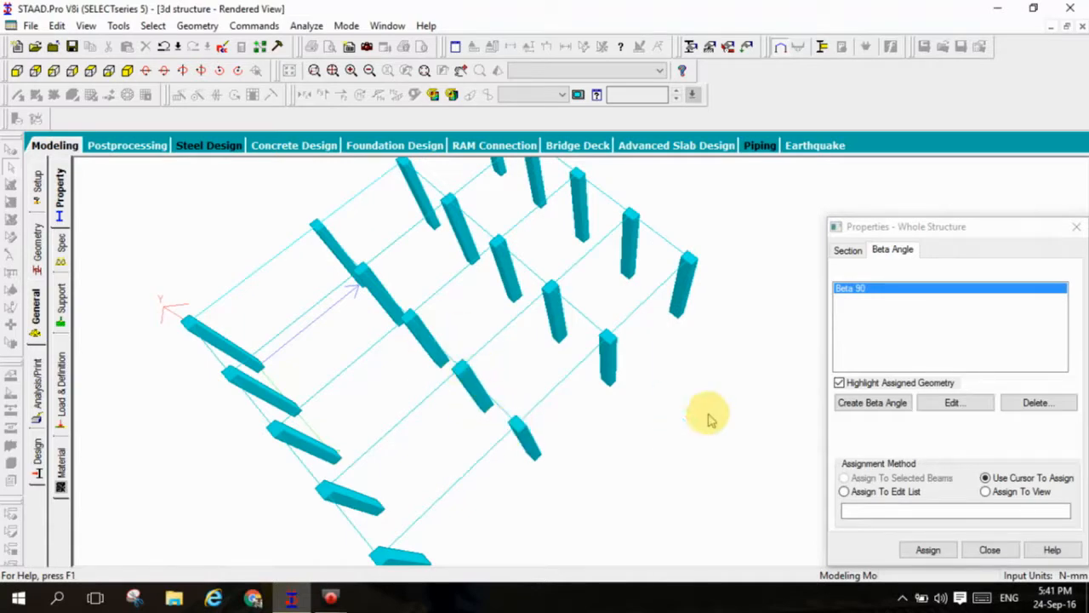
pyautogui.moveTo(709, 306); pyautogui.dragTo(624, 491)
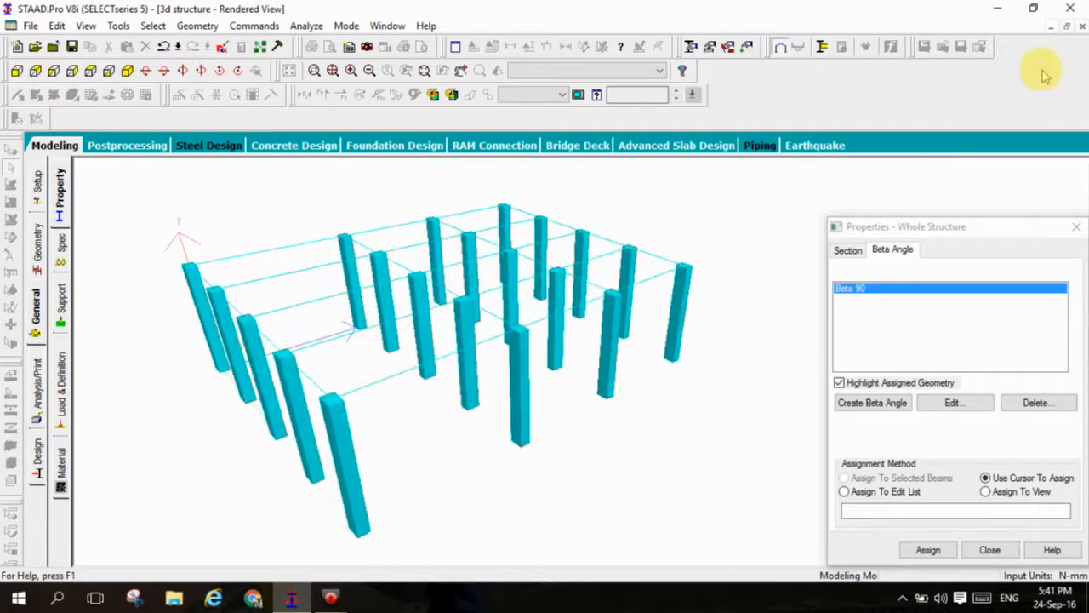
pyautogui.click(74, 149)
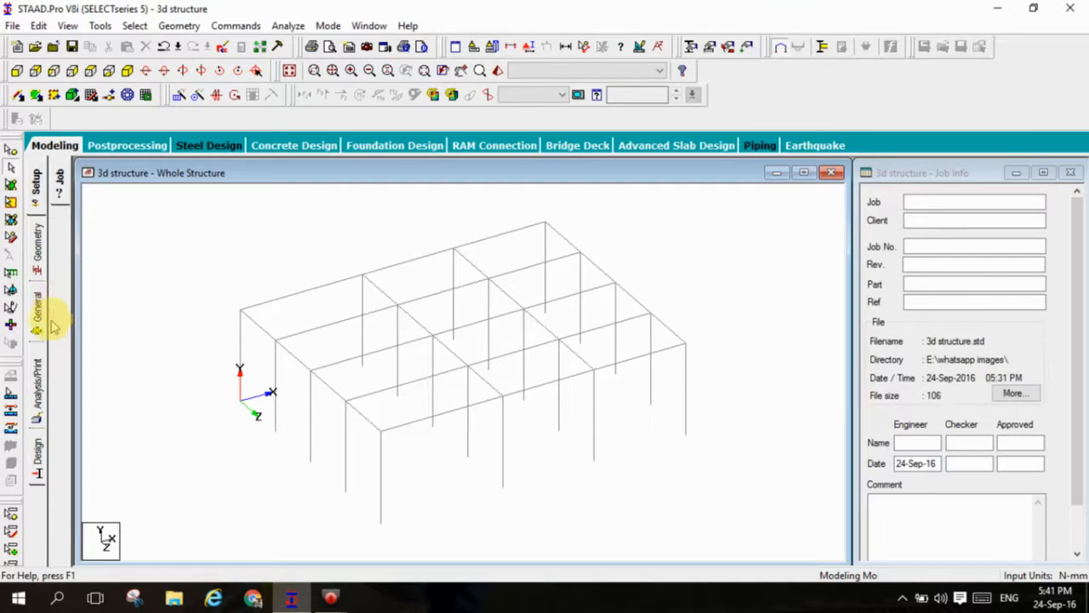
# - Choose the Rect 0.25x0.25 concrete section in the member properties and save the modified structure
pyautogui.click(44, 323)
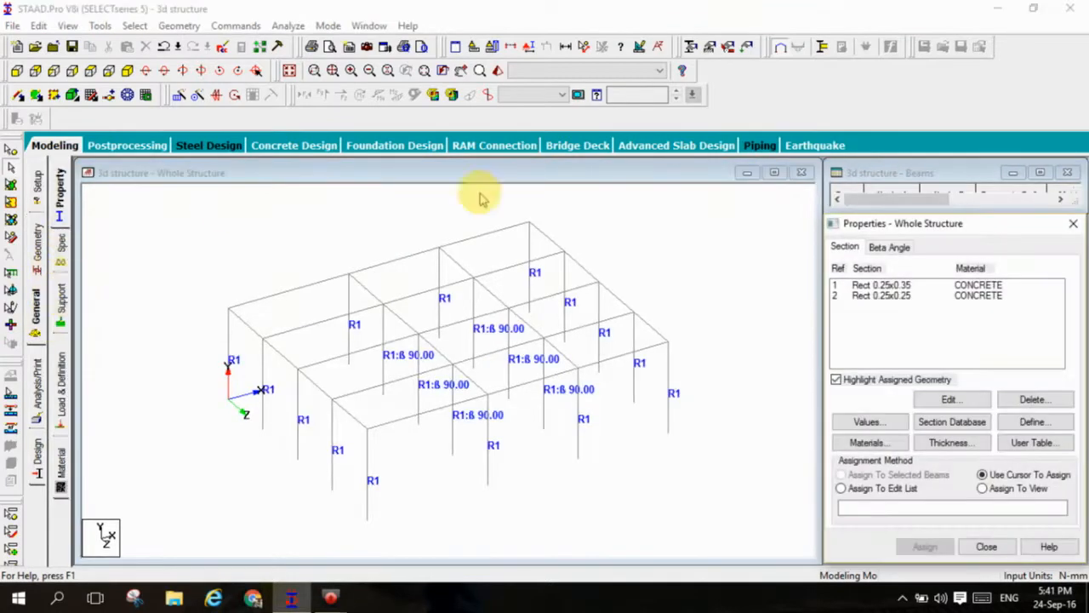
pyautogui.click(895, 296)
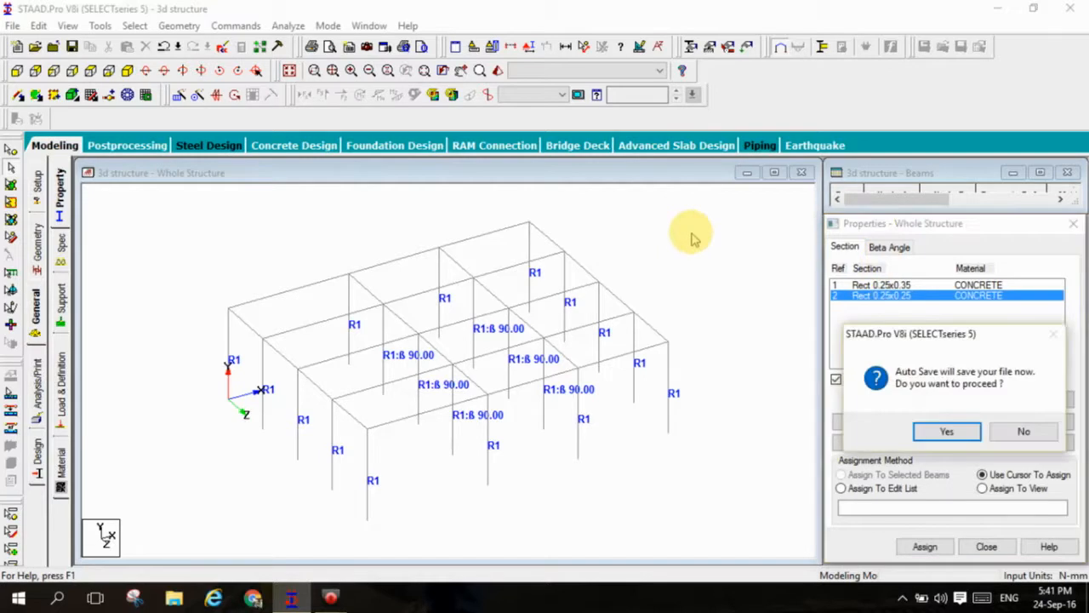
pyautogui.click(929, 430)
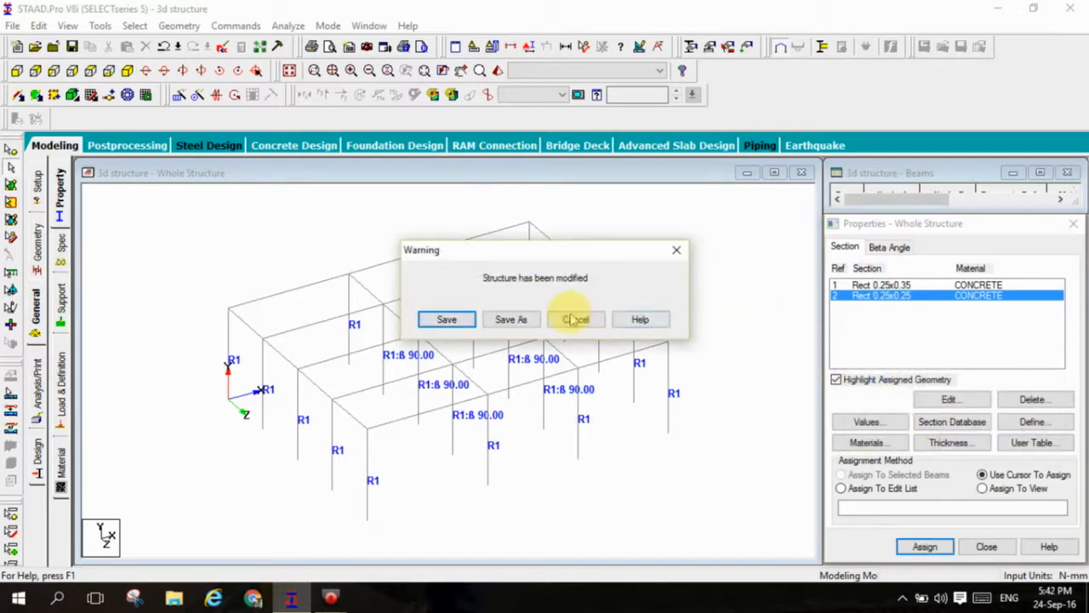
pyautogui.click(455, 319)
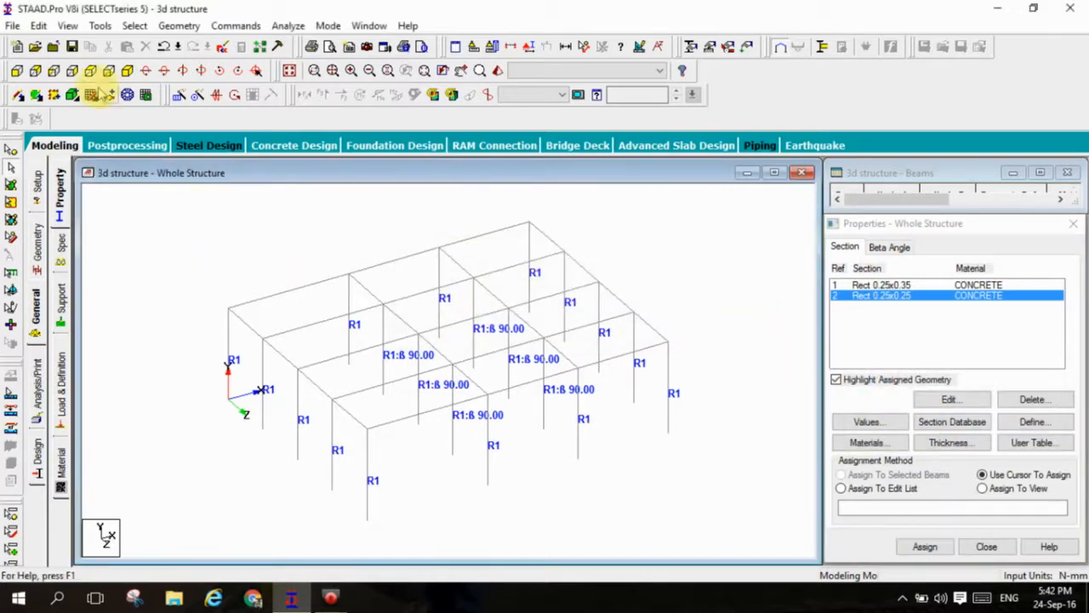
# - Assign the Rect 0.25x0.25 concrete section to all beams parallel to the X and Z axes
pyautogui.click(143, 26)
pyautogui.moveTo(186, 331)
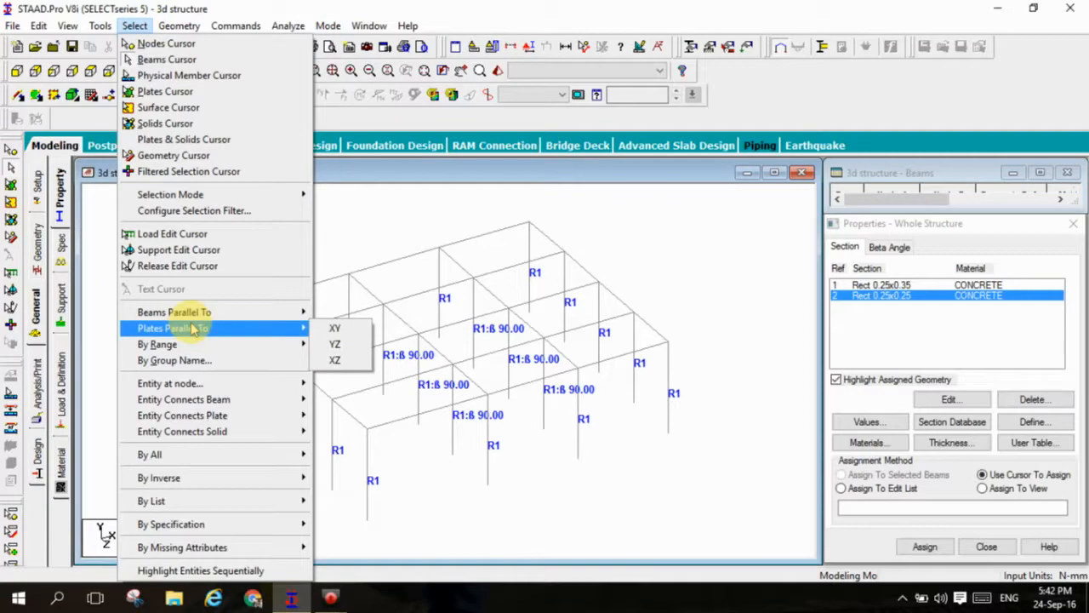
pyautogui.click(324, 315)
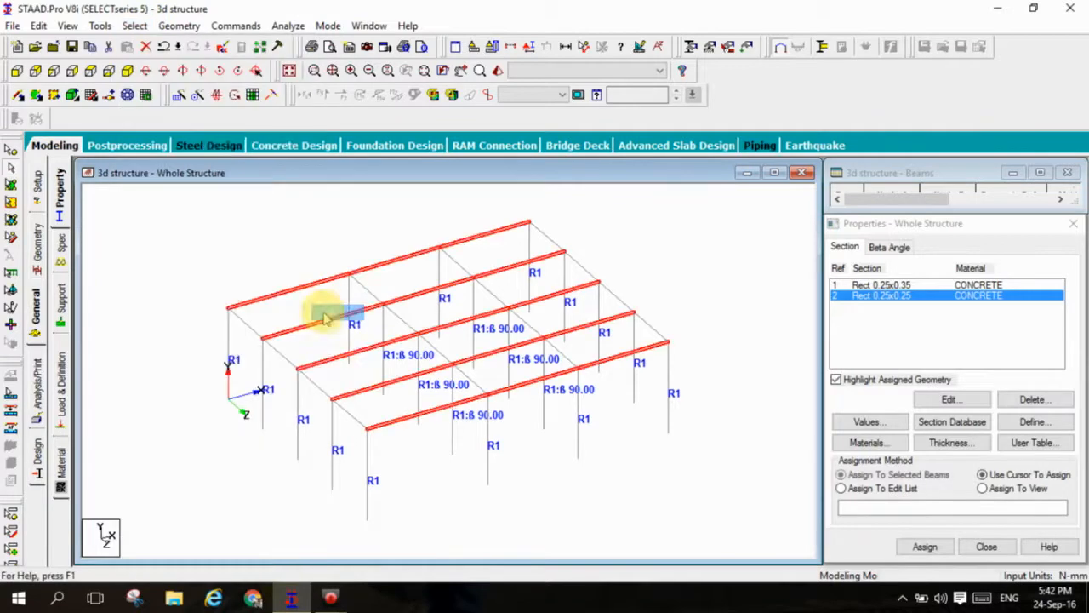
pyautogui.click(134, 26)
pyautogui.moveTo(247, 331)
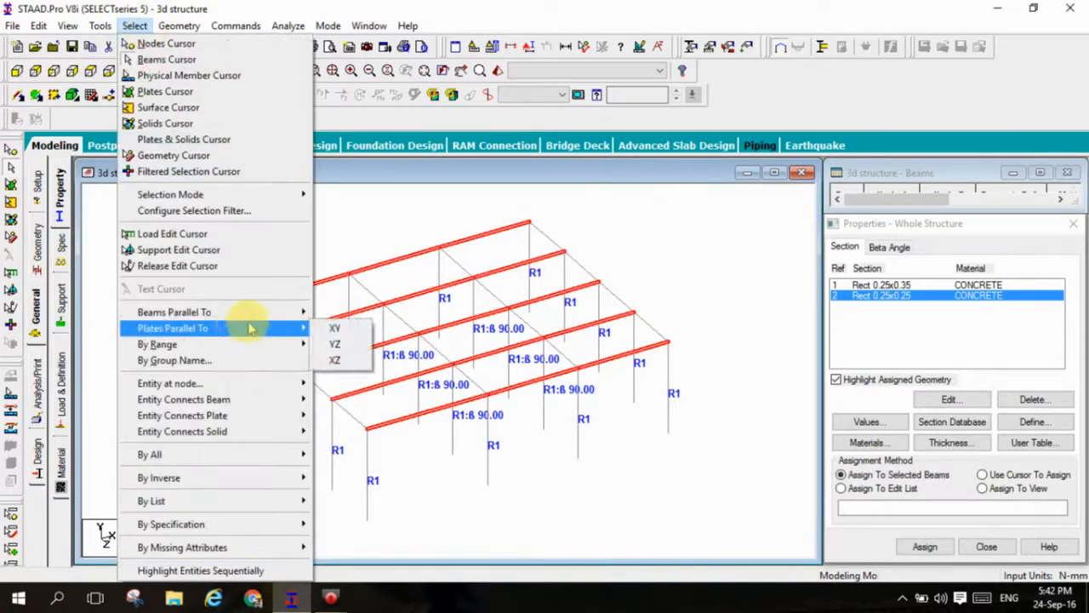
pyautogui.moveTo(292, 311)
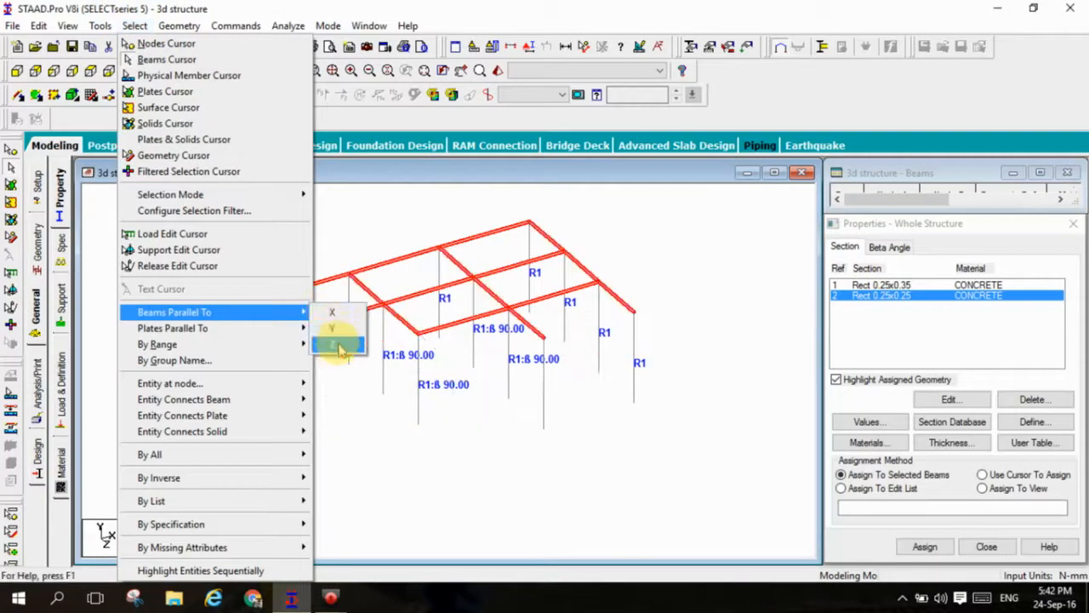
pyautogui.click(339, 346)
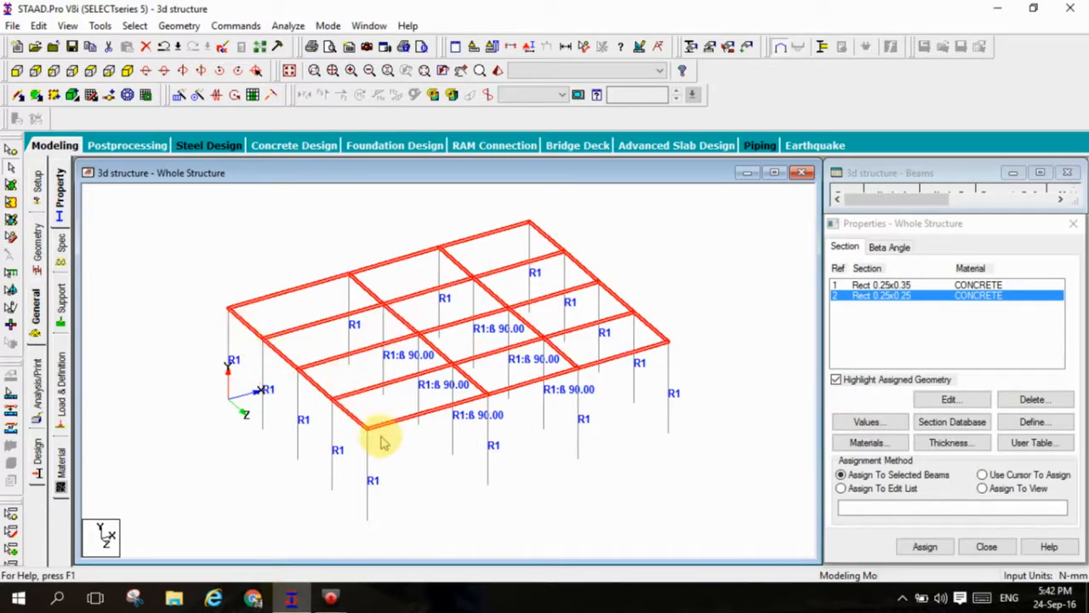
pyautogui.click(925, 548)
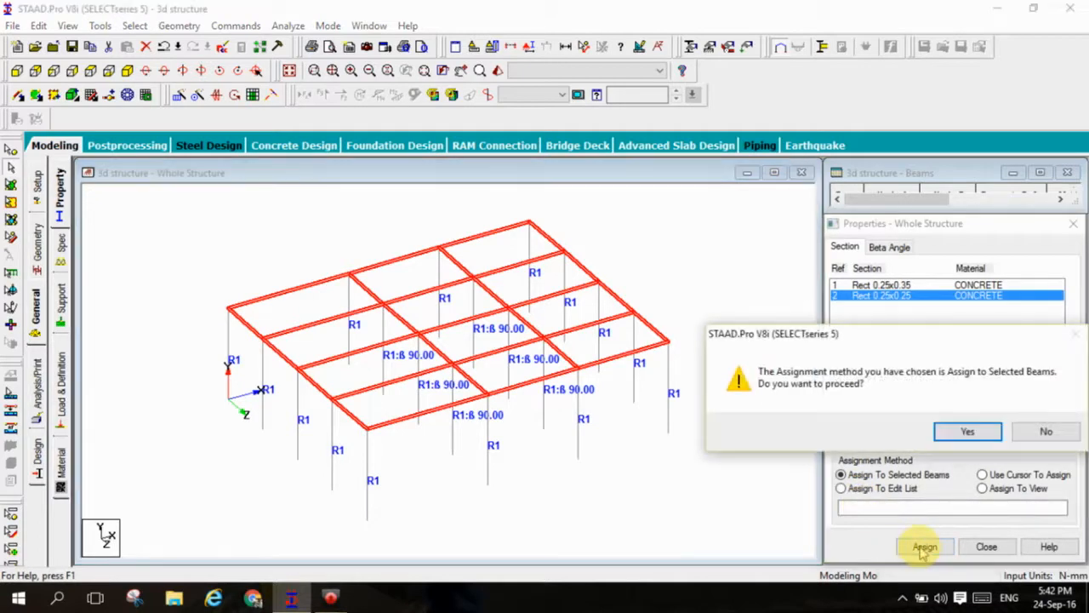
pyautogui.click(970, 429)
pyautogui.click(758, 444)
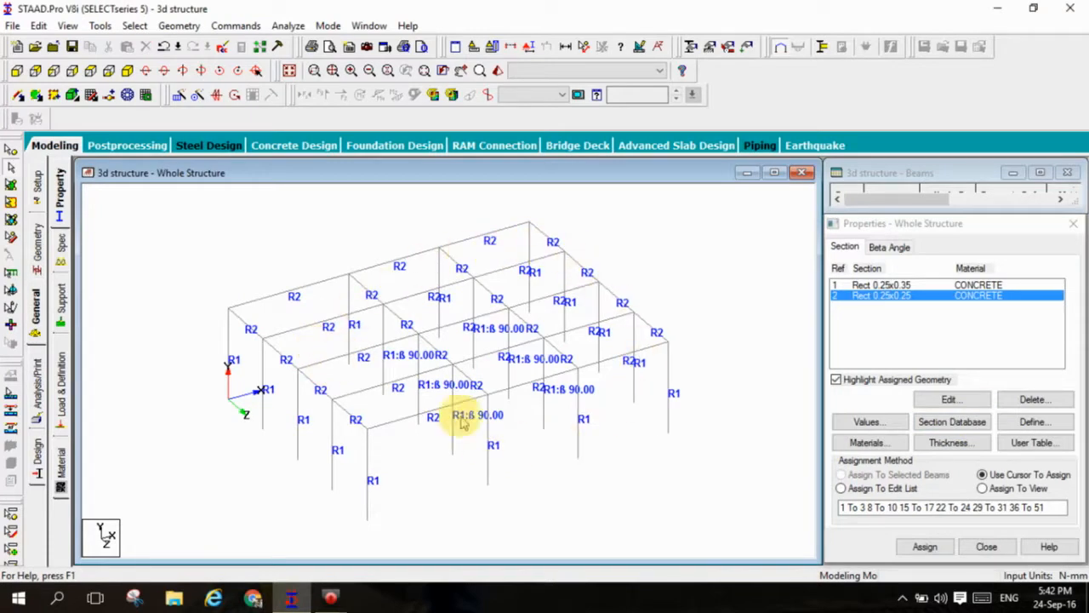
# - Examine the beams and columns of the frame from several angles in the 3D rendered view, and close that view
pyautogui.click(498, 71)
pyautogui.moveTo(595, 323); pyautogui.dragTo(565, 354)
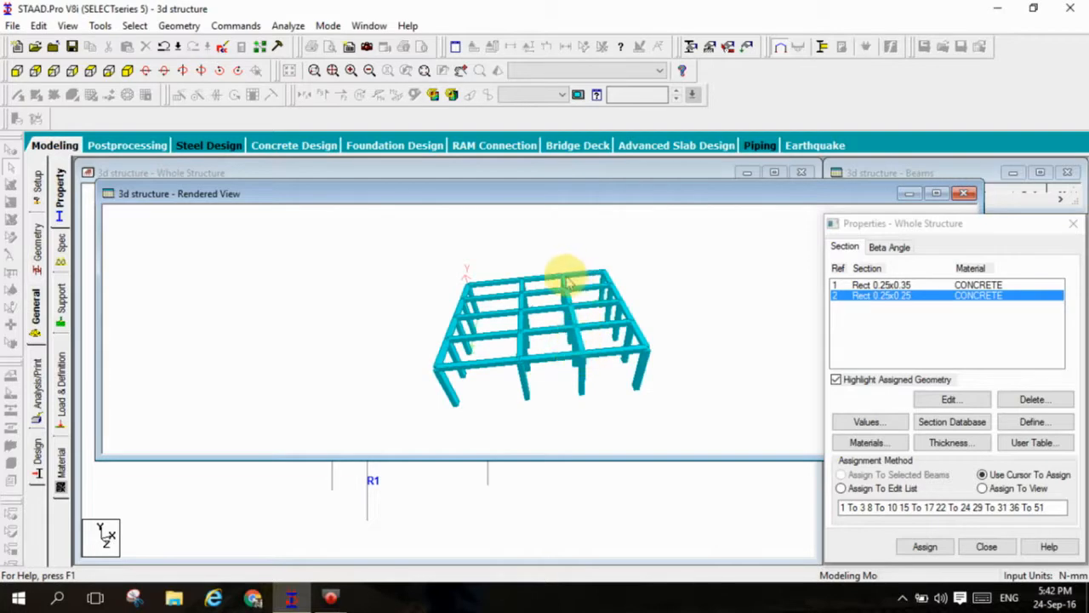
pyautogui.moveTo(486, 369); pyautogui.dragTo(459, 384)
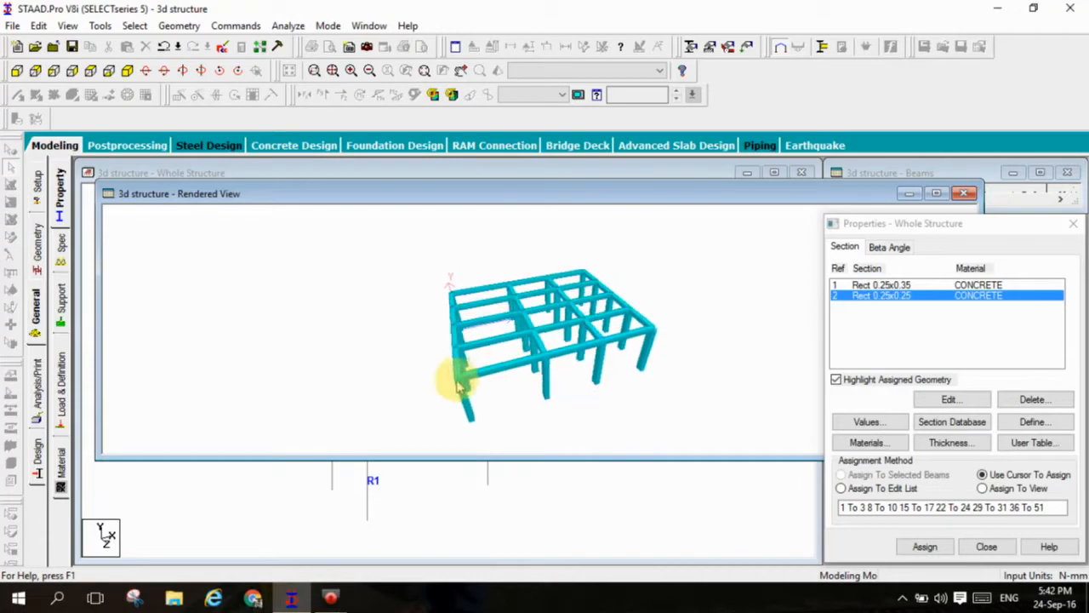
pyautogui.moveTo(570, 369)
pyautogui.mouseDown()
pyautogui.moveTo(559, 330)
pyautogui.moveTo(587, 366)
pyautogui.mouseUp()
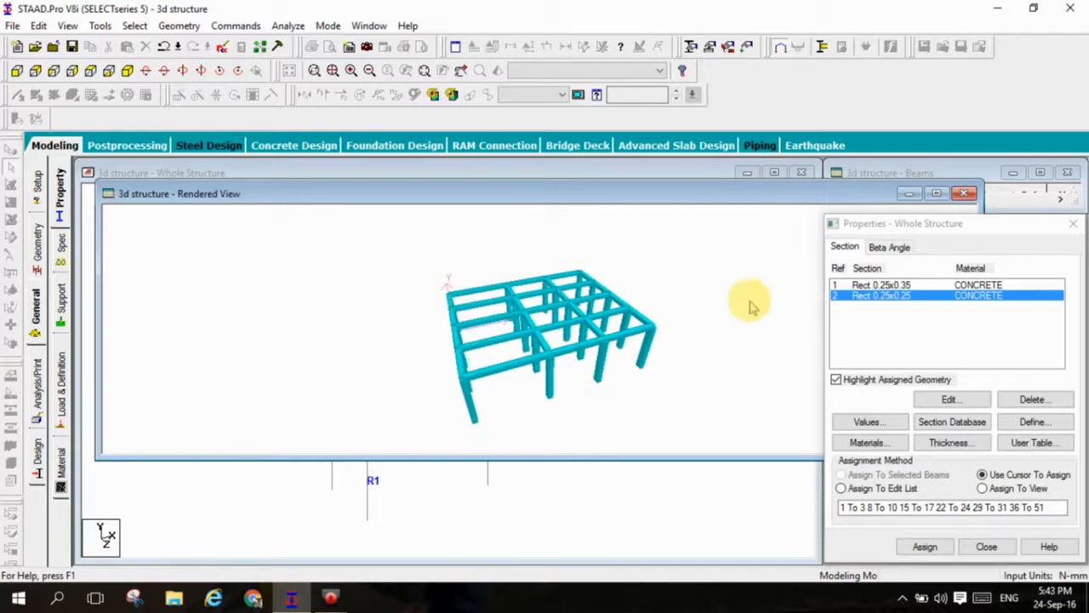
pyautogui.click(964, 193)
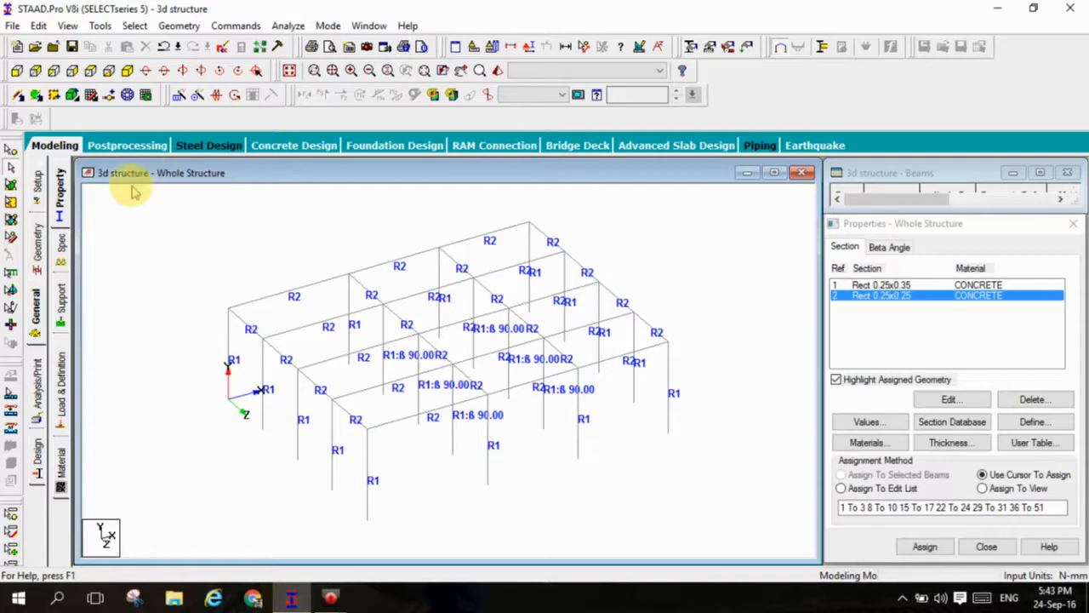
# - Show the frame from the front and create a fixed support
pyautogui.click(17, 72)
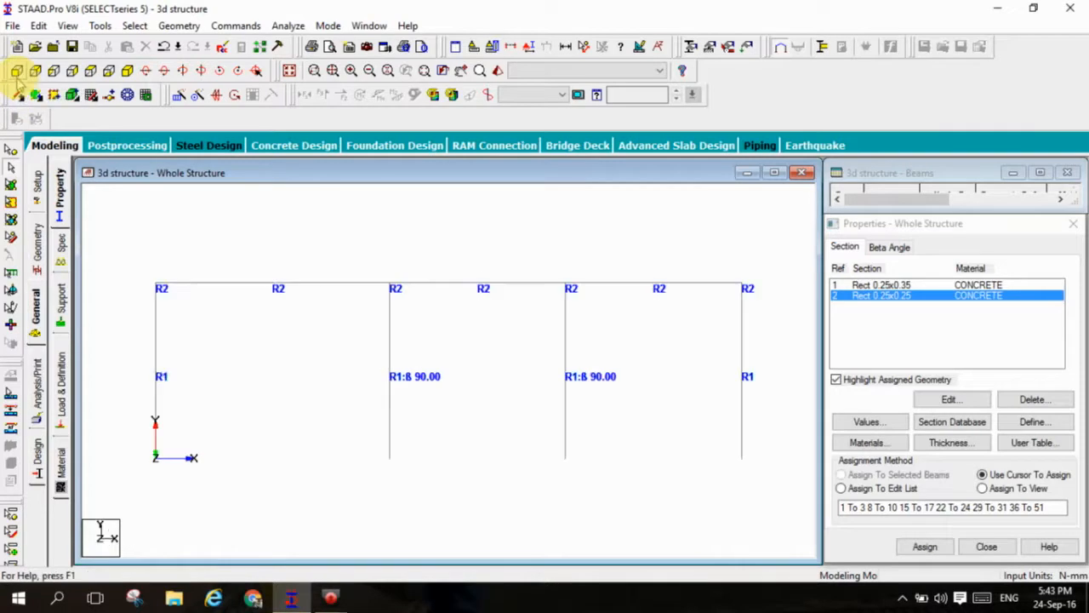
pyautogui.click(64, 311)
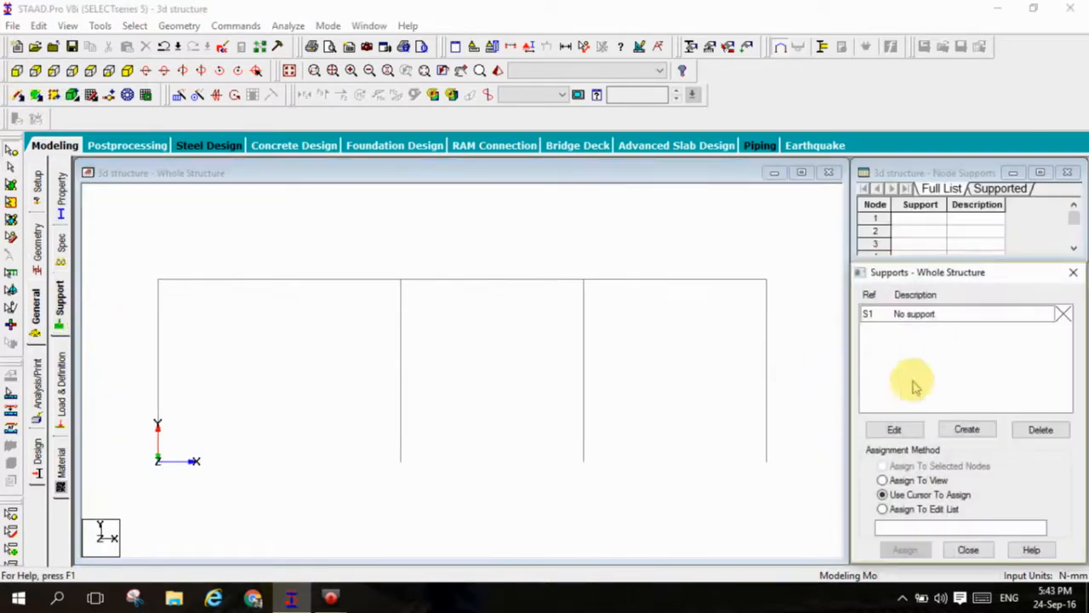
pyautogui.click(980, 433)
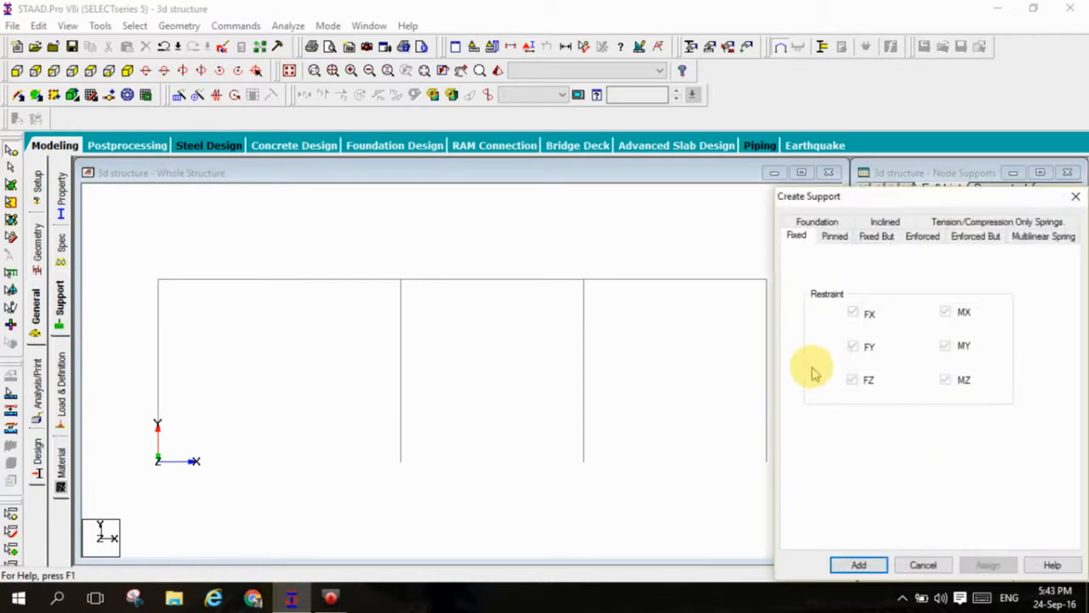
pyautogui.click(858, 565)
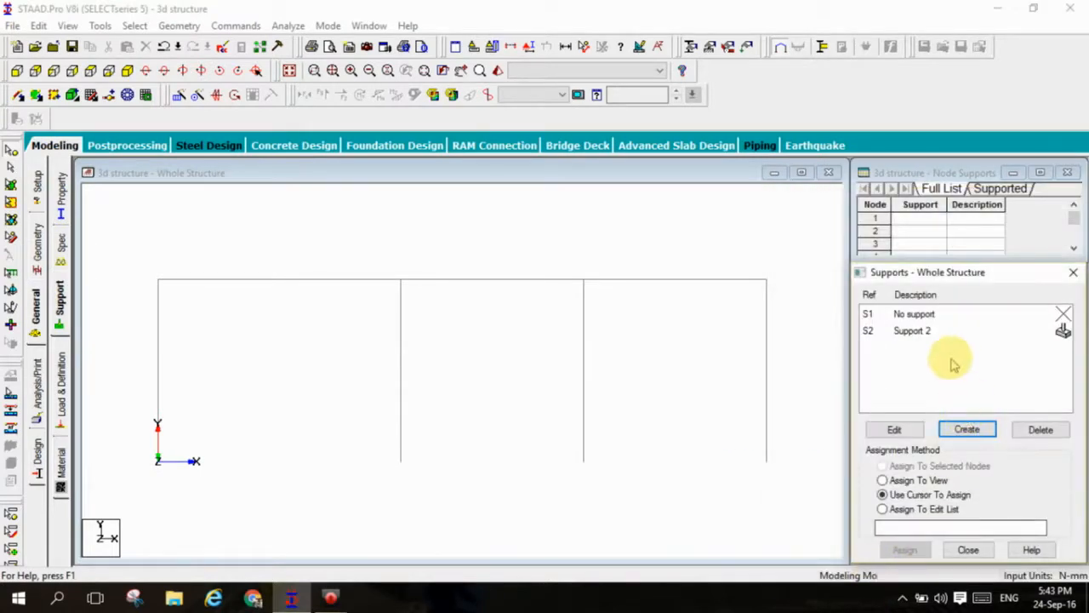
# - Assign the fixed support to all base nodes of the columns, and show the frame in isometric view
pyautogui.click(927, 334)
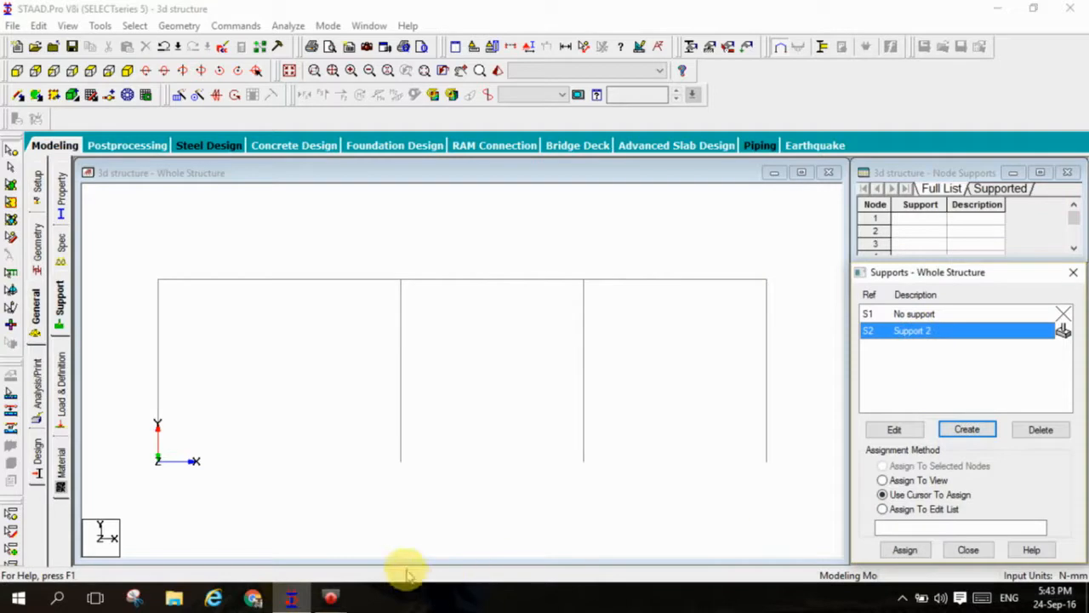
pyautogui.click(116, 430)
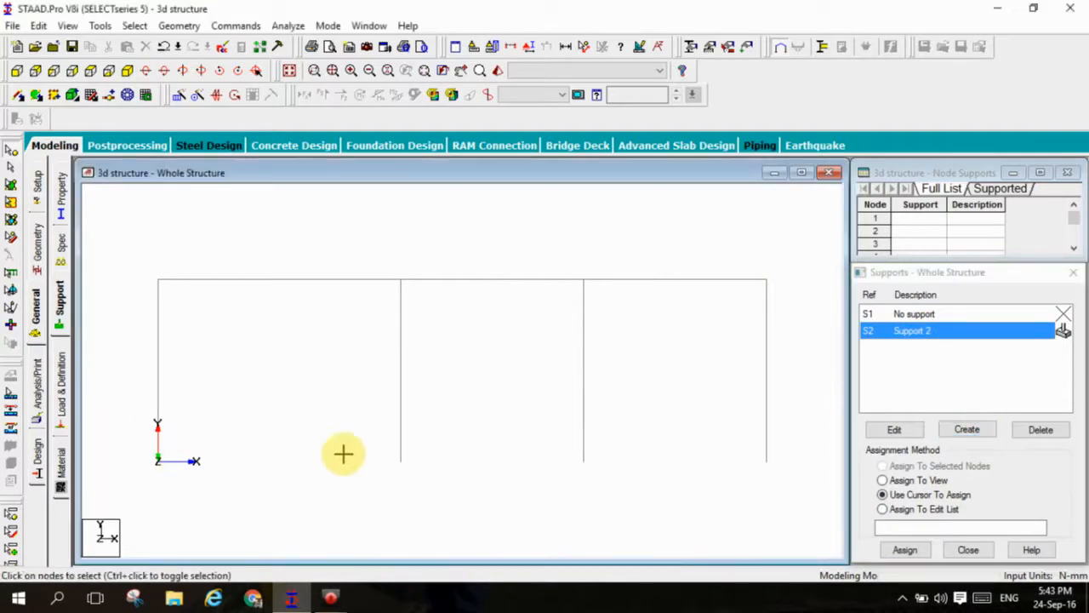
pyautogui.moveTo(666, 498); pyautogui.dragTo(800, 474)
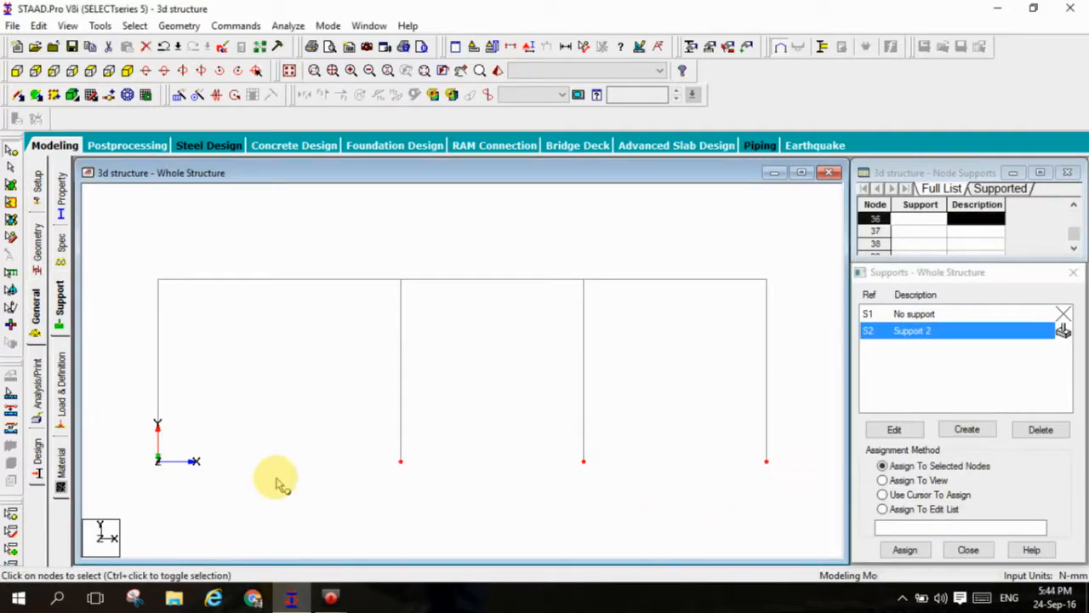
pyautogui.click(127, 72)
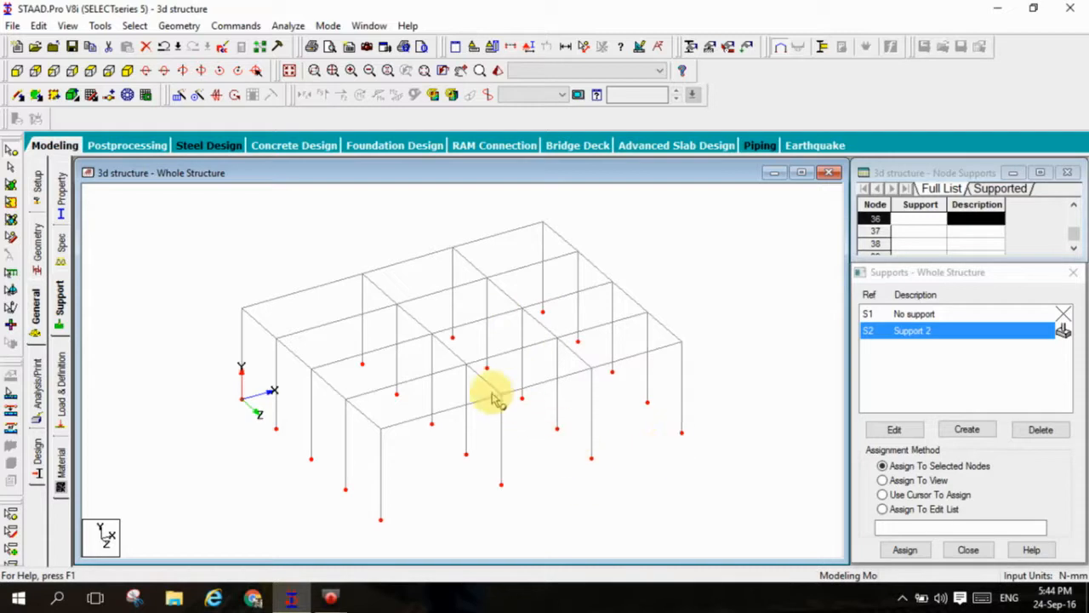
pyautogui.click(902, 550)
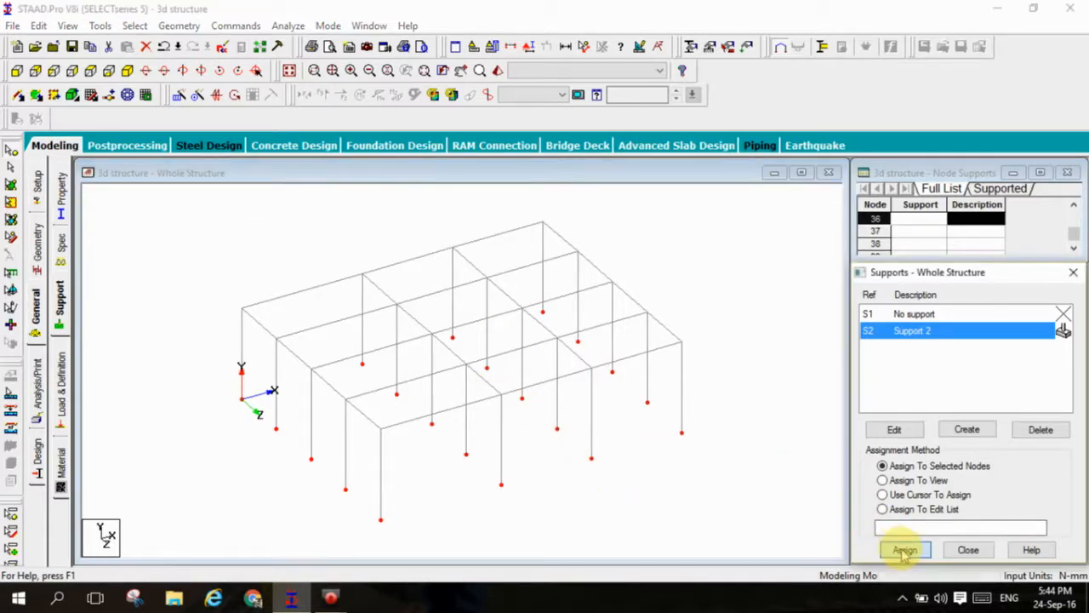
pyautogui.click(967, 458)
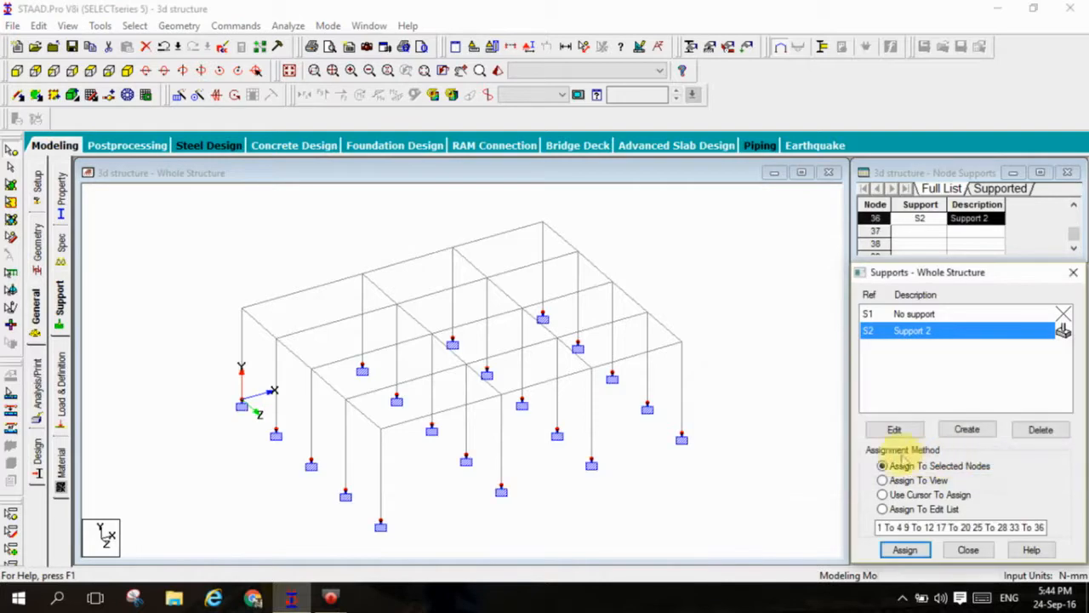
pyautogui.click(789, 364)
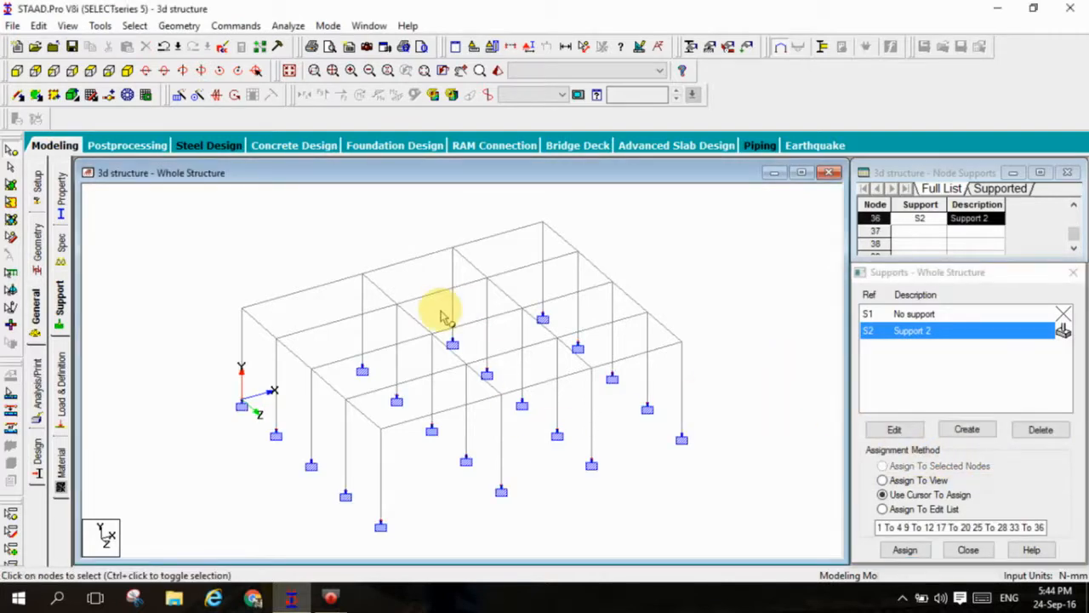
# - Examine the supported frame in the 3D rendered view, and close that view
pyautogui.click(497, 71)
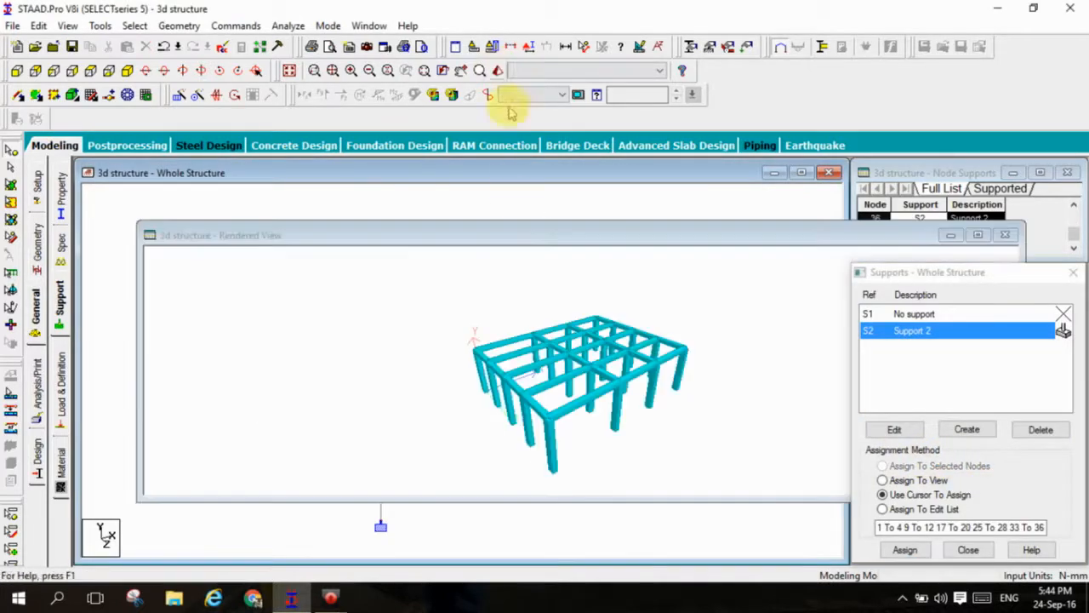
pyautogui.moveTo(554, 377); pyautogui.dragTo(502, 372)
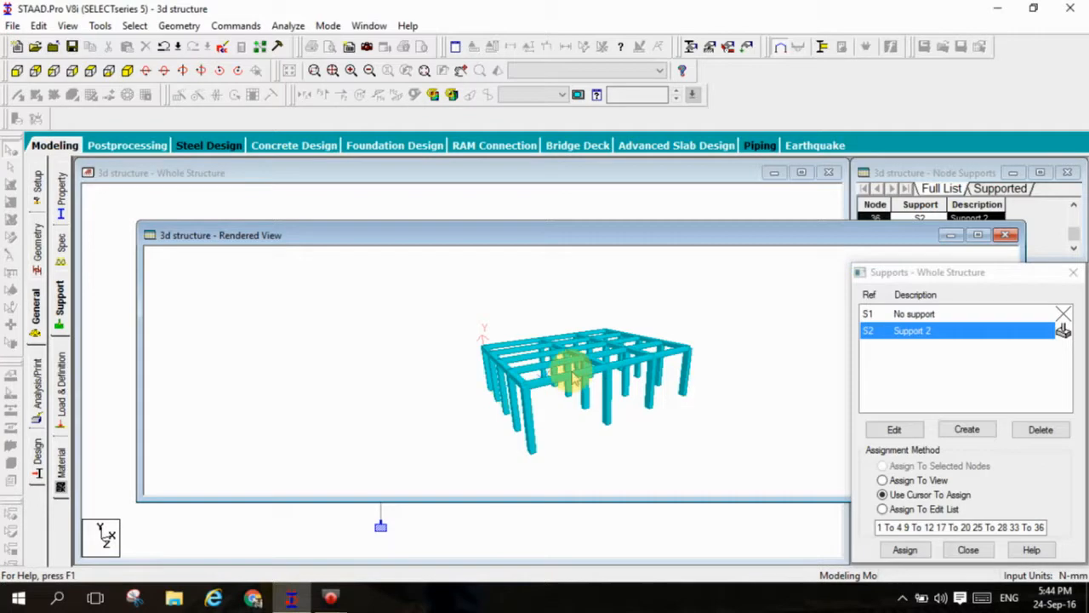
pyautogui.click(1005, 235)
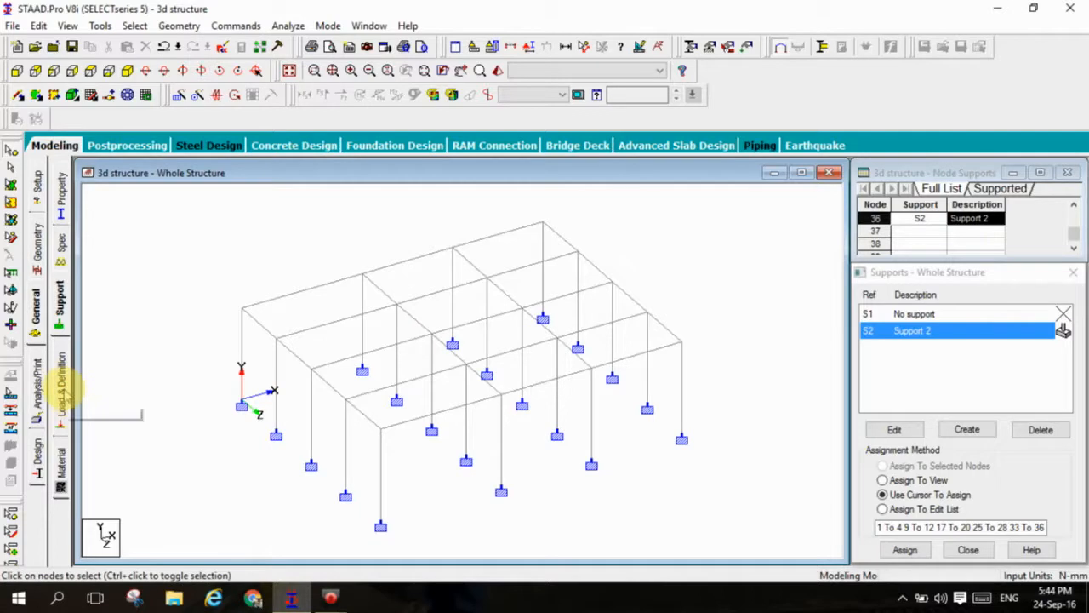
# - Open the load and definition settings and look through the available definition types
pyautogui.click(63, 392)
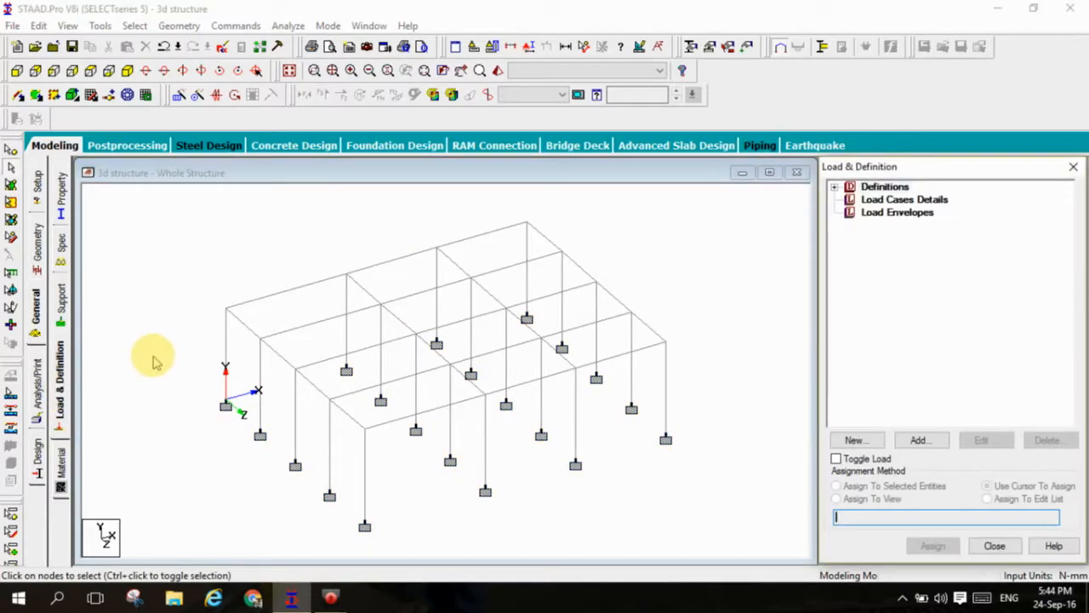
pyautogui.click(844, 189)
pyautogui.click(835, 187)
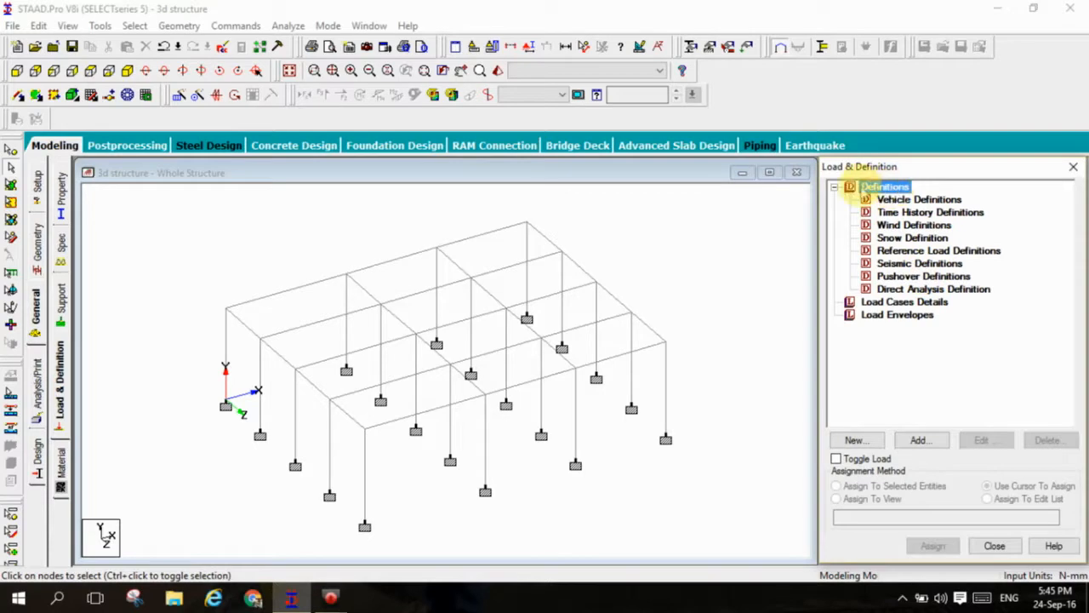
pyautogui.click(834, 186)
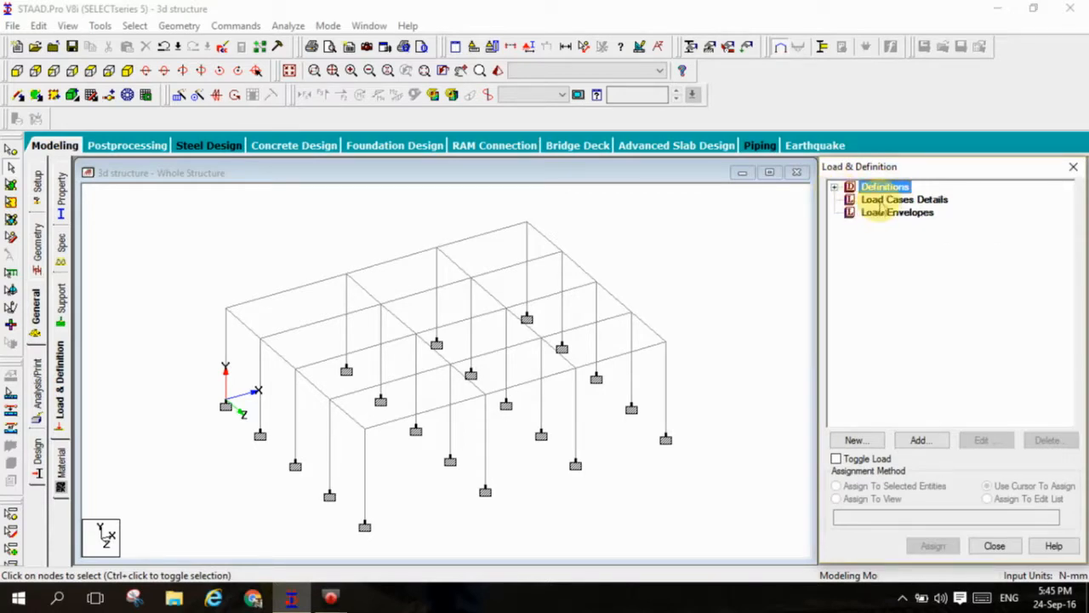
pyautogui.click(884, 201)
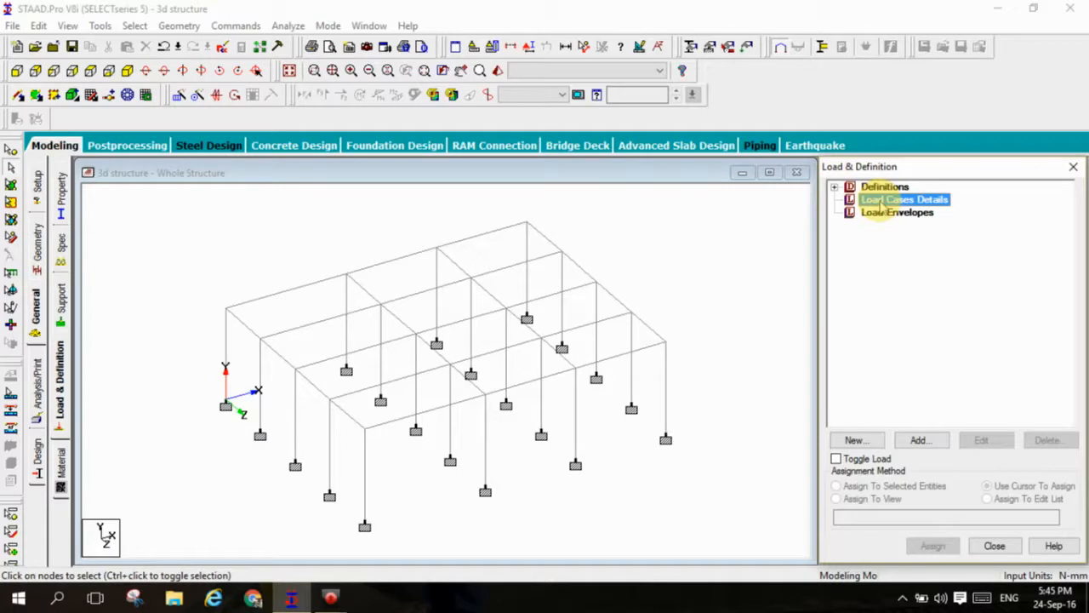
pyautogui.click(771, 289)
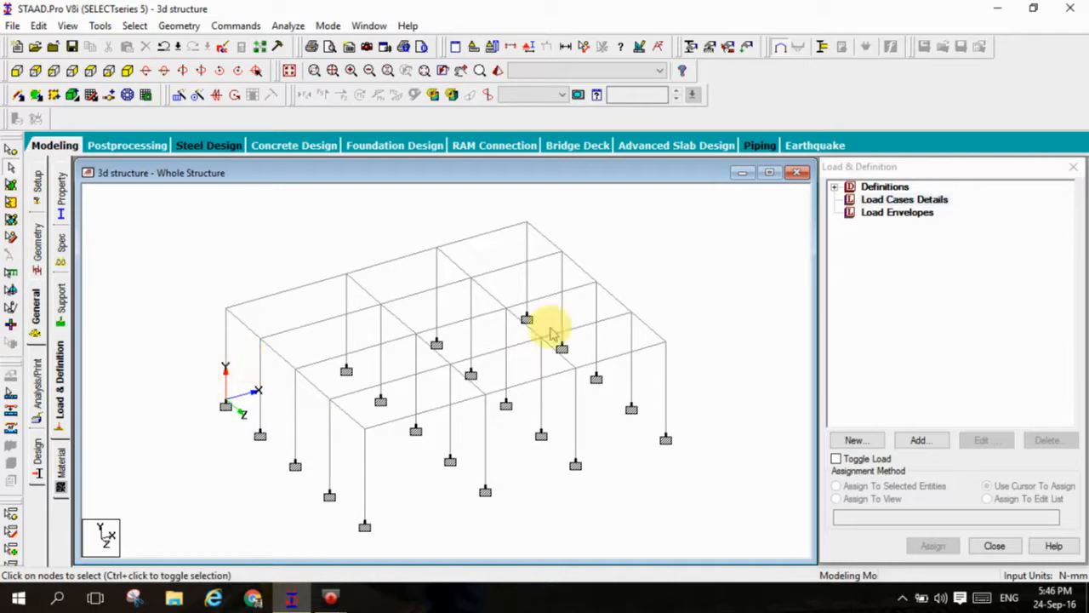
# - Add primary load case 1 with loading type Dead and the title "dead"
pyautogui.click(900, 201)
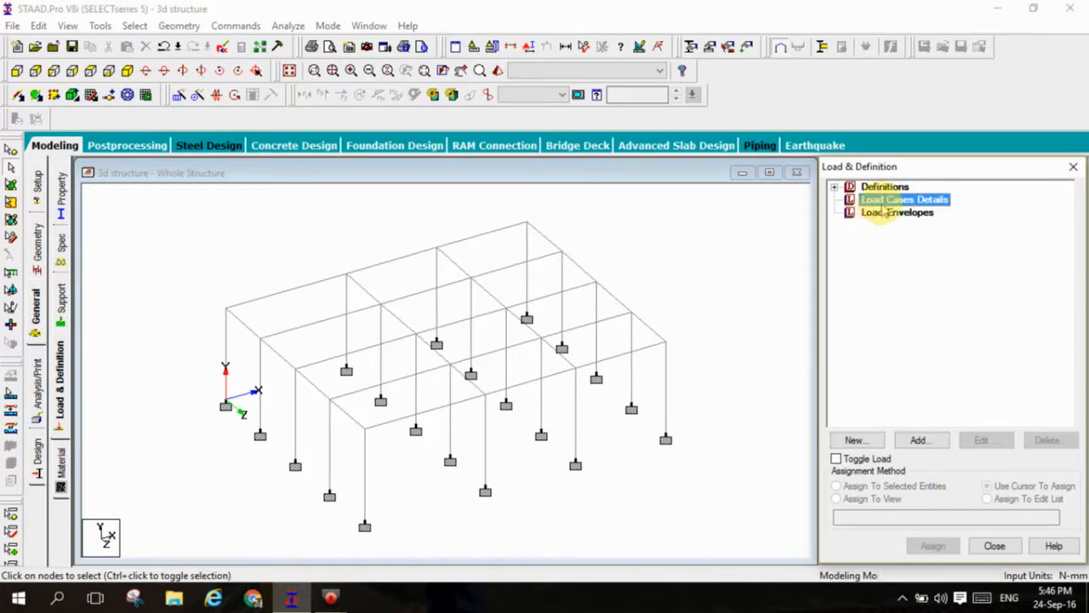
pyautogui.click(920, 440)
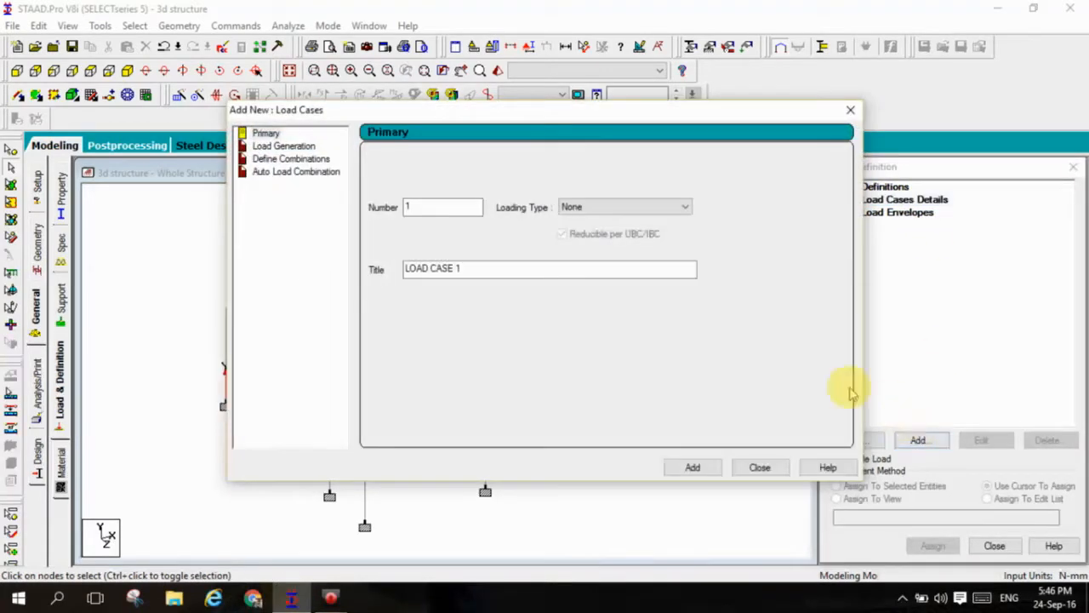
pyautogui.click(264, 133)
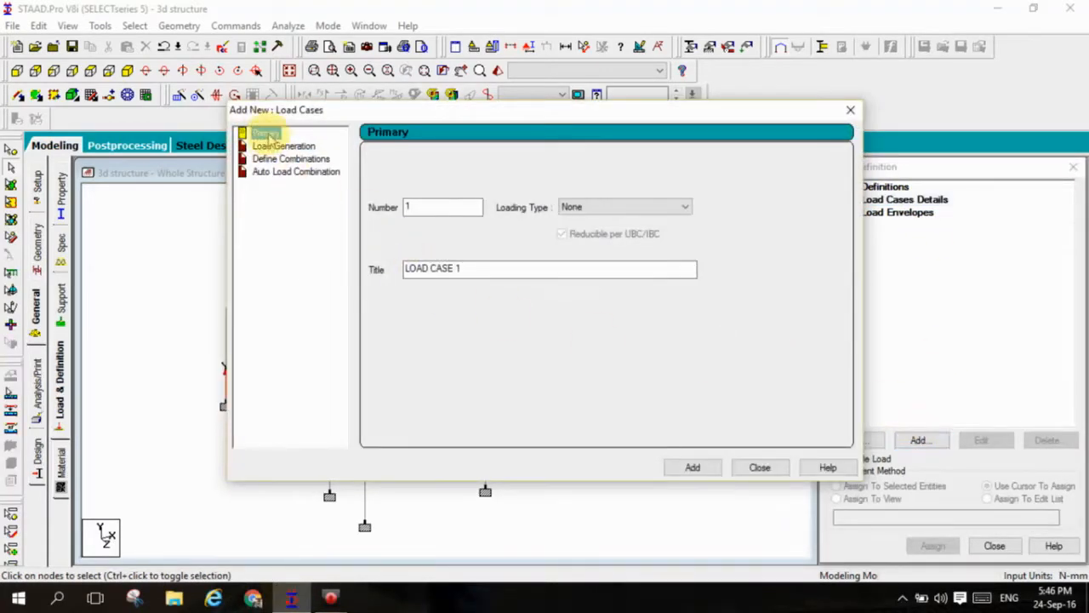
pyautogui.click(634, 207)
pyautogui.click(625, 223)
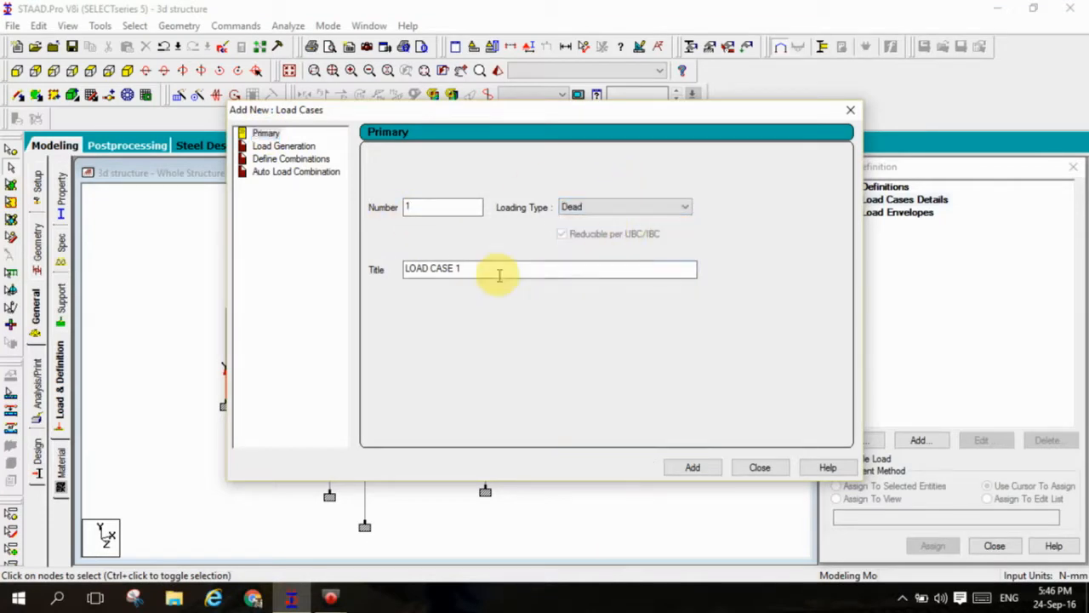
pyautogui.moveTo(498, 272); pyautogui.dragTo(372, 316)
pyautogui.write('d')
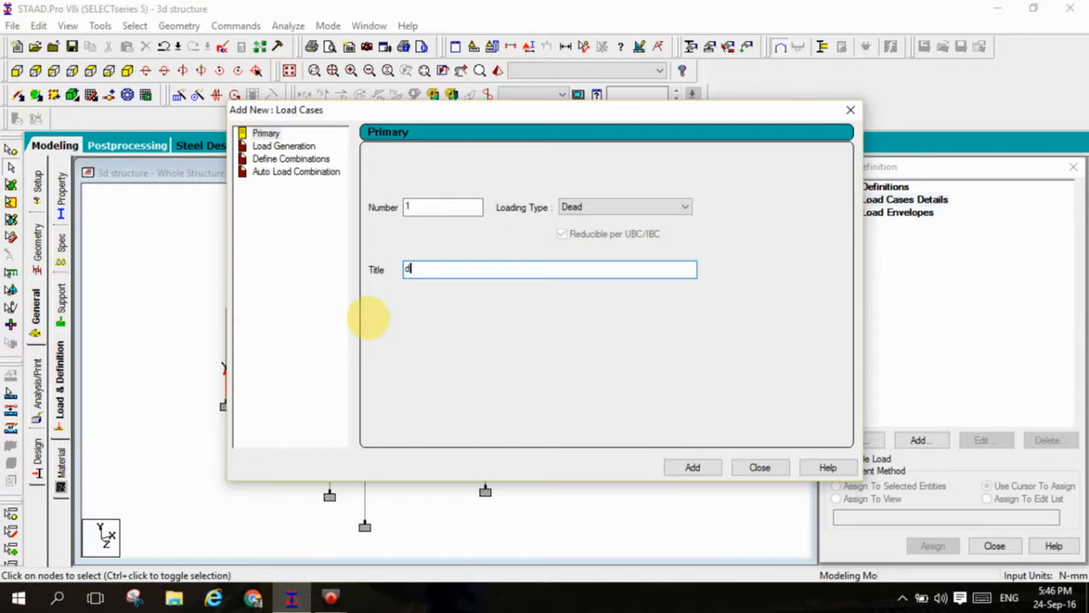
pyautogui.write('ead')
pyautogui.click(694, 467)
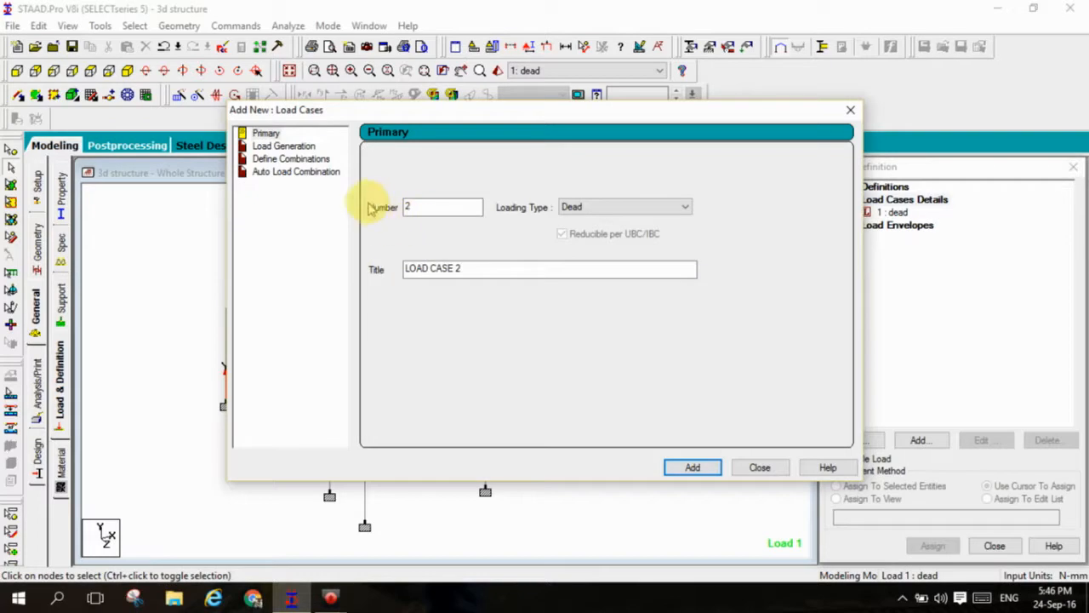
# - Add primary load case 2 with loading type Live and the title "live", and decline the auto save
pyautogui.click(602, 205)
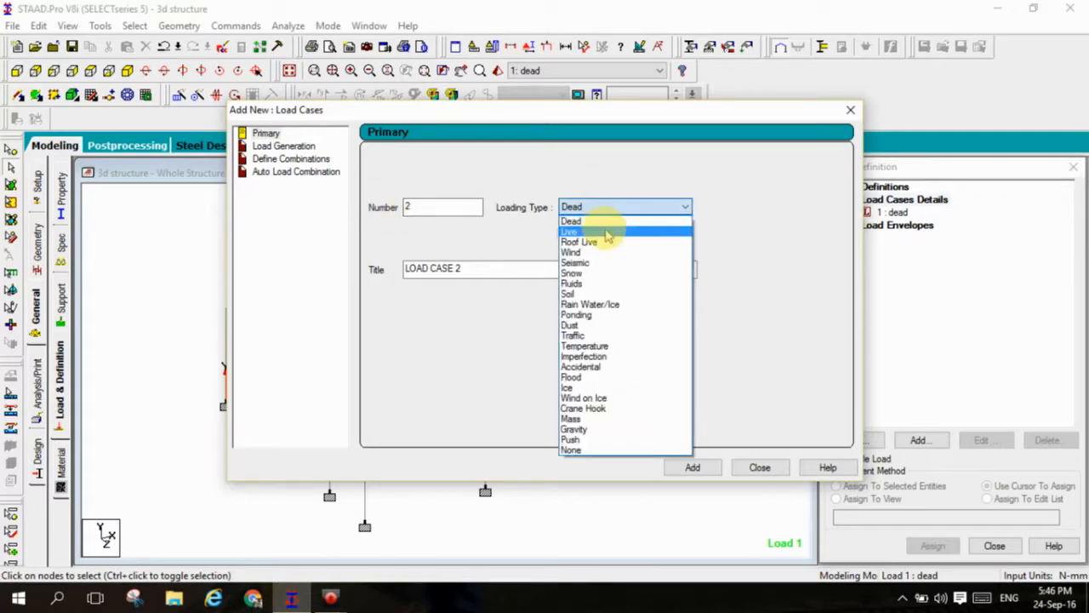
pyautogui.click(607, 235)
pyautogui.moveTo(479, 271); pyautogui.dragTo(383, 294)
pyautogui.write('live')
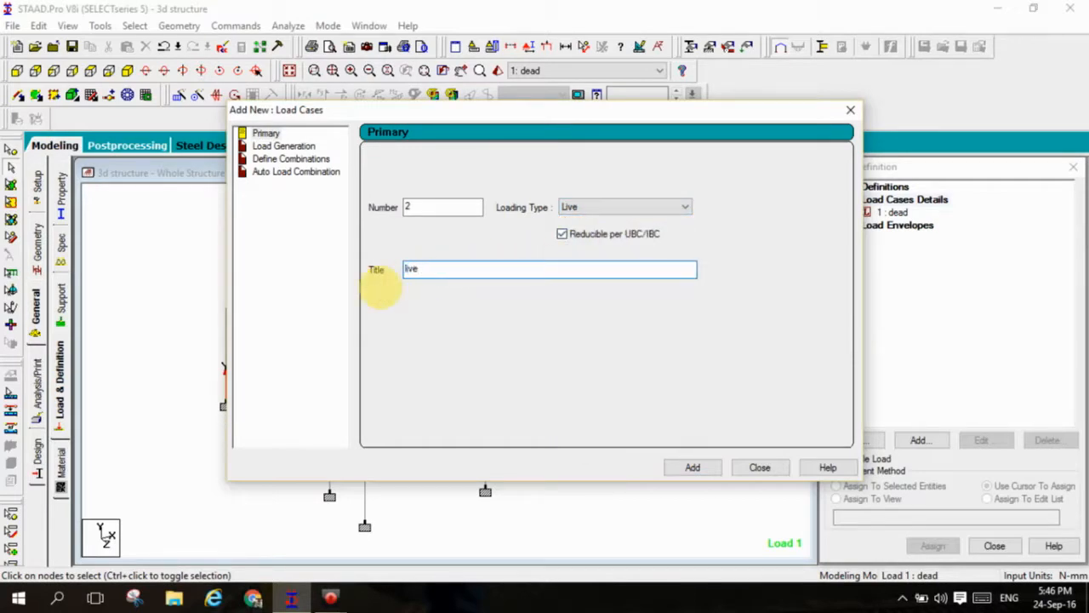
pyautogui.click(689, 467)
pyautogui.click(760, 468)
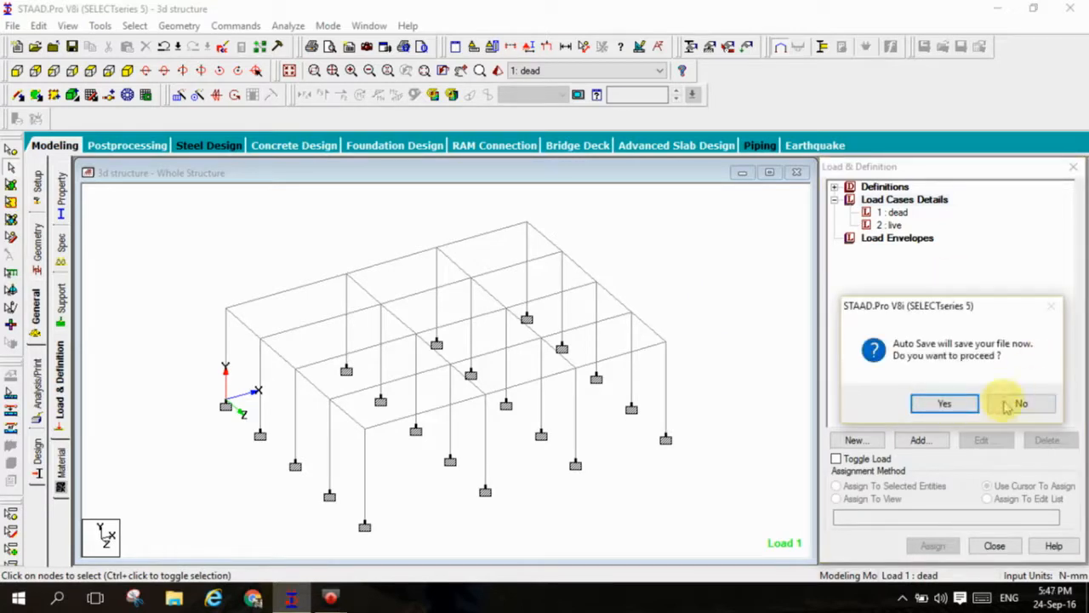
pyautogui.click(1017, 407)
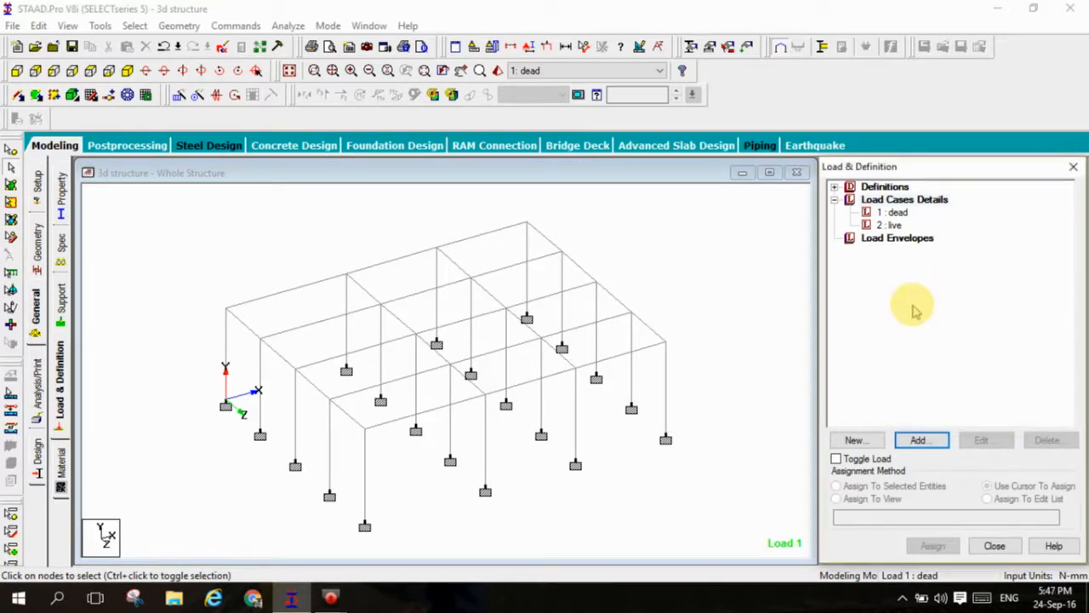
# - Add a selfweight load in the Y direction with factor -1 to the dead load case
pyautogui.click(904, 215)
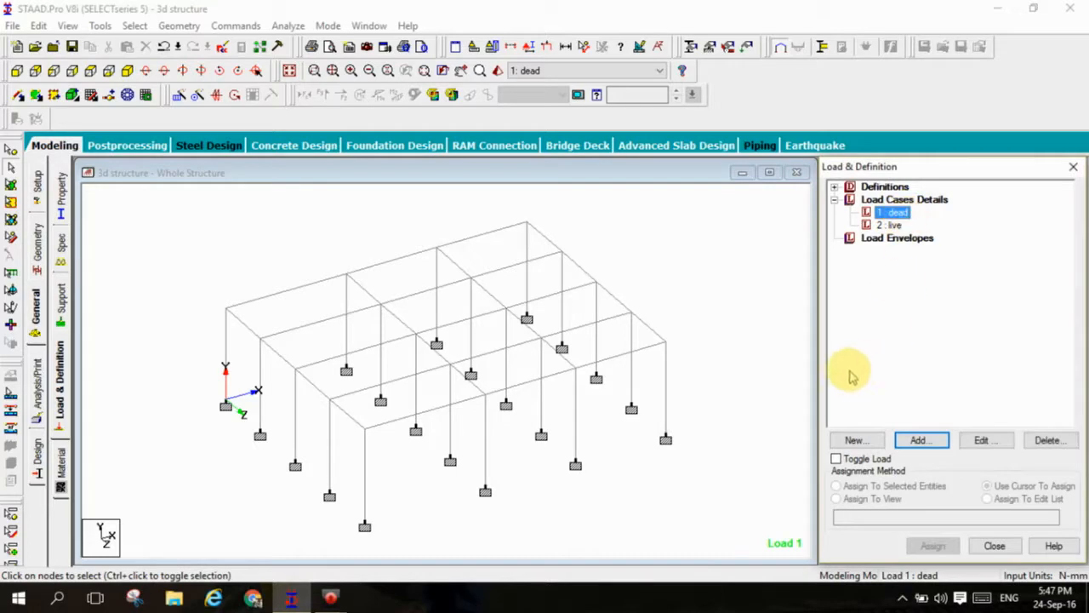
pyautogui.click(738, 338)
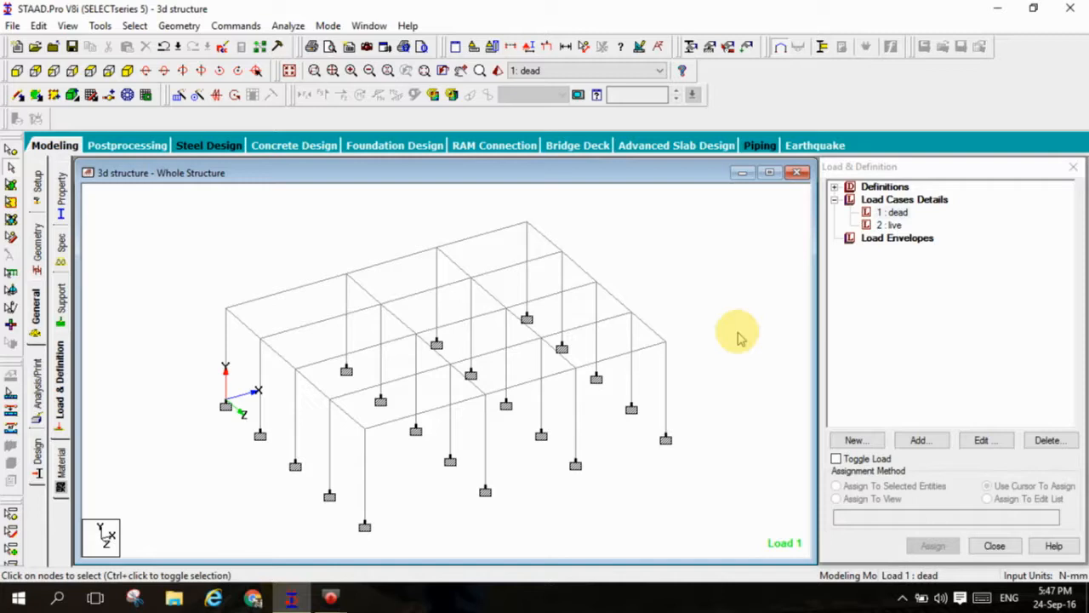
pyautogui.click(891, 213)
pyautogui.click(908, 441)
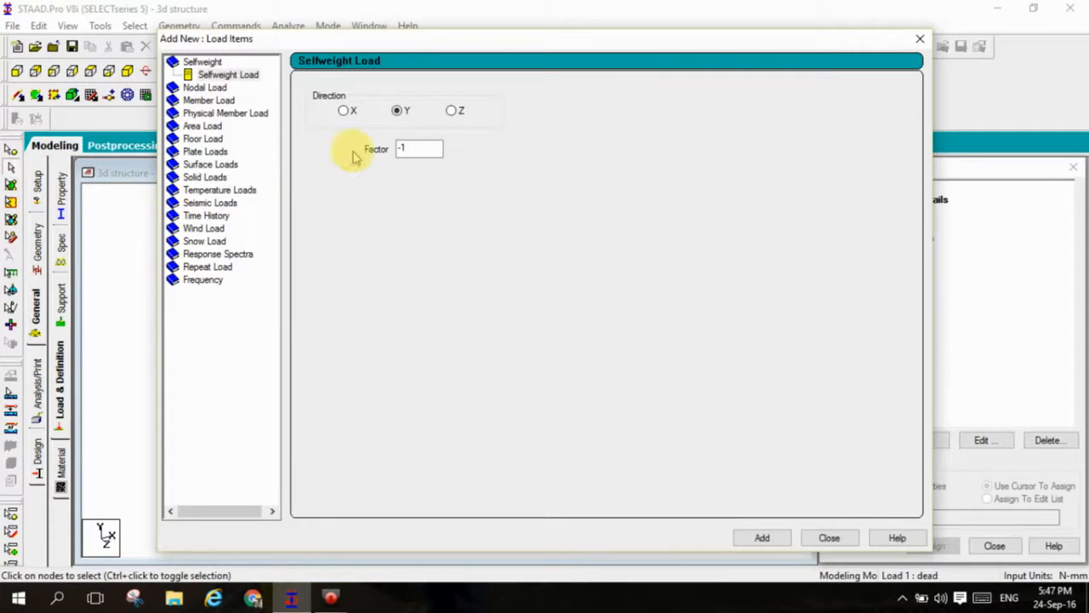
pyautogui.doubleClick(415, 151)
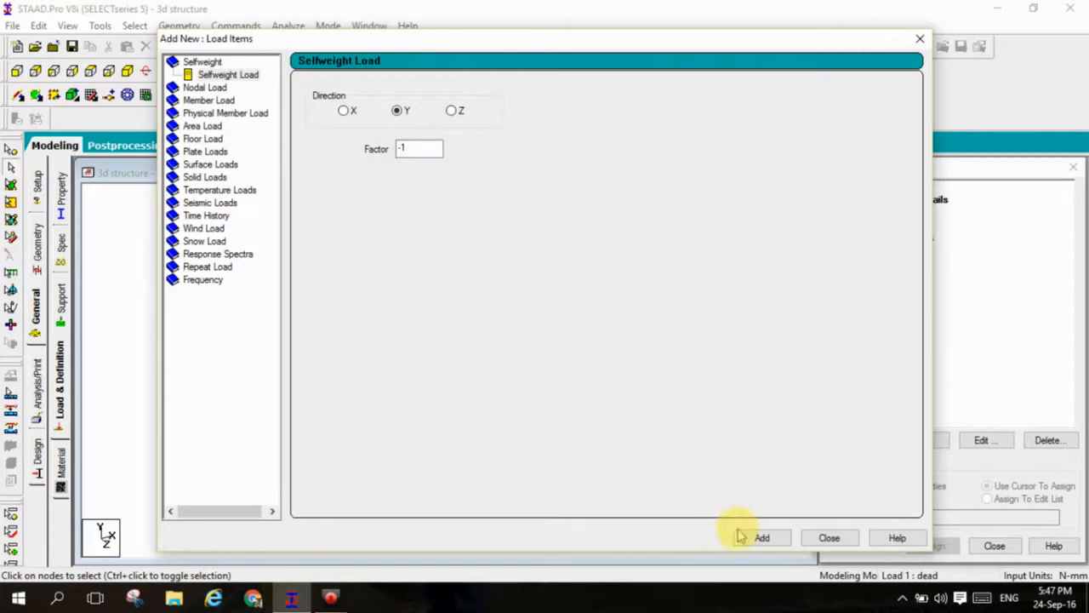
pyautogui.click(762, 538)
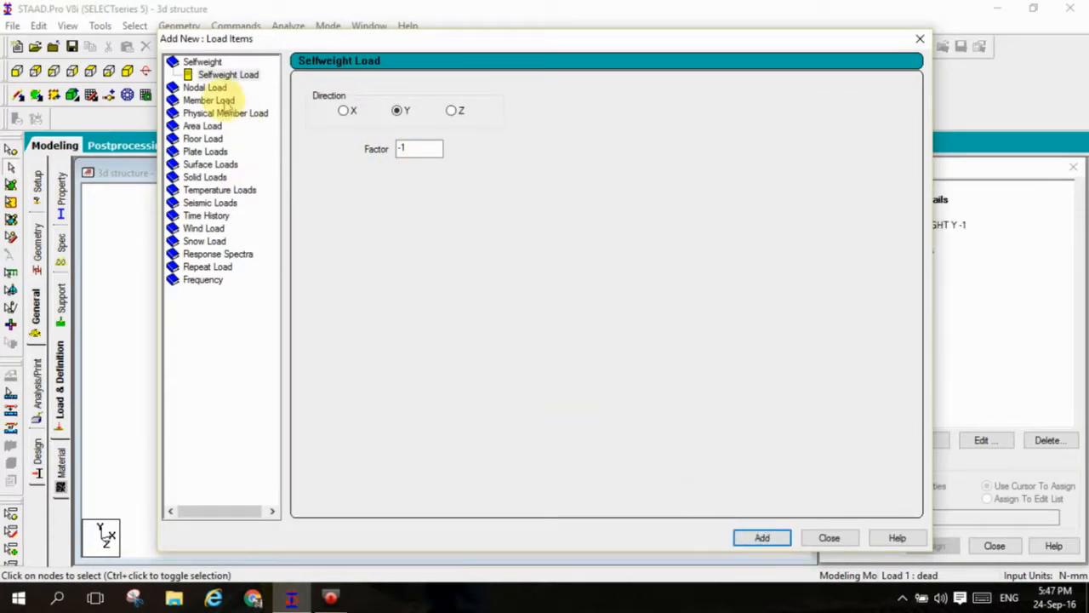
# - Add a uniform member force of -5 N/mm in the GY direction to the dead load case
pyautogui.click(224, 101)
pyautogui.doubleClick(440, 130)
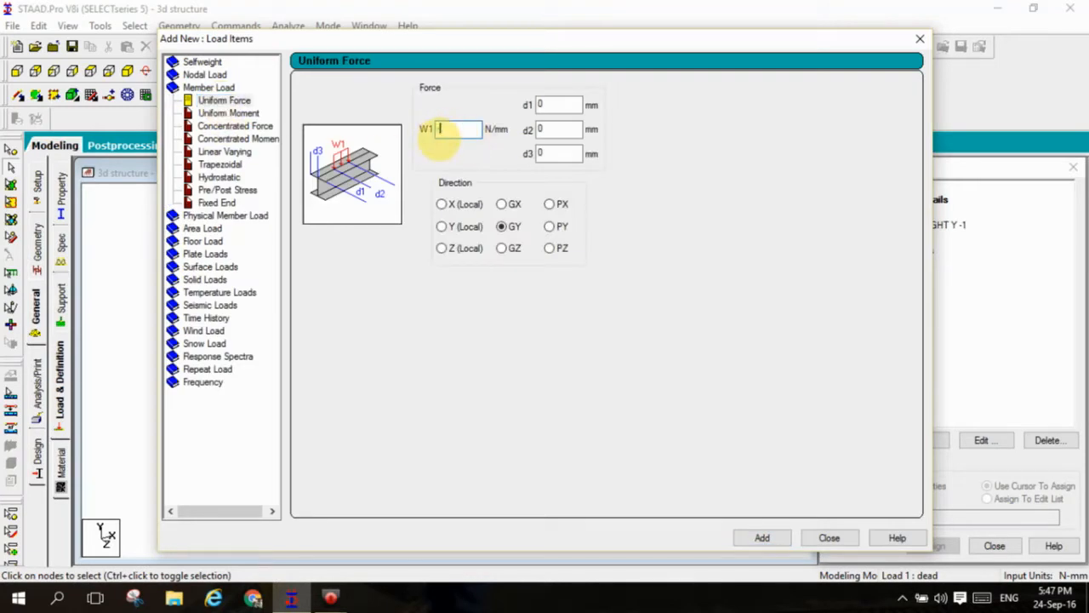
pyautogui.write('-5')
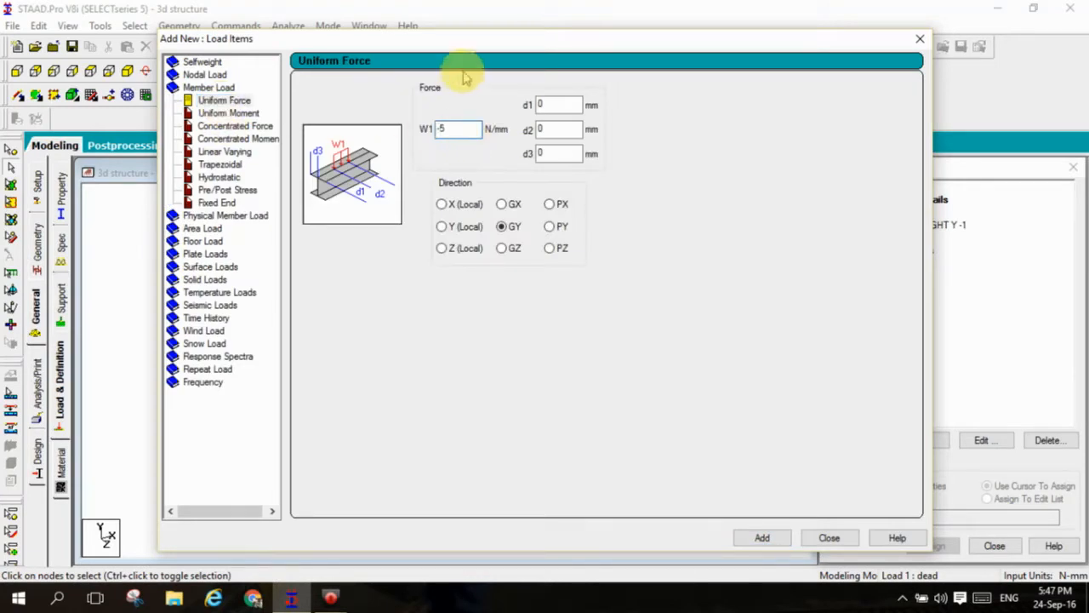
pyautogui.moveTo(469, 43); pyautogui.dragTo(420, 30)
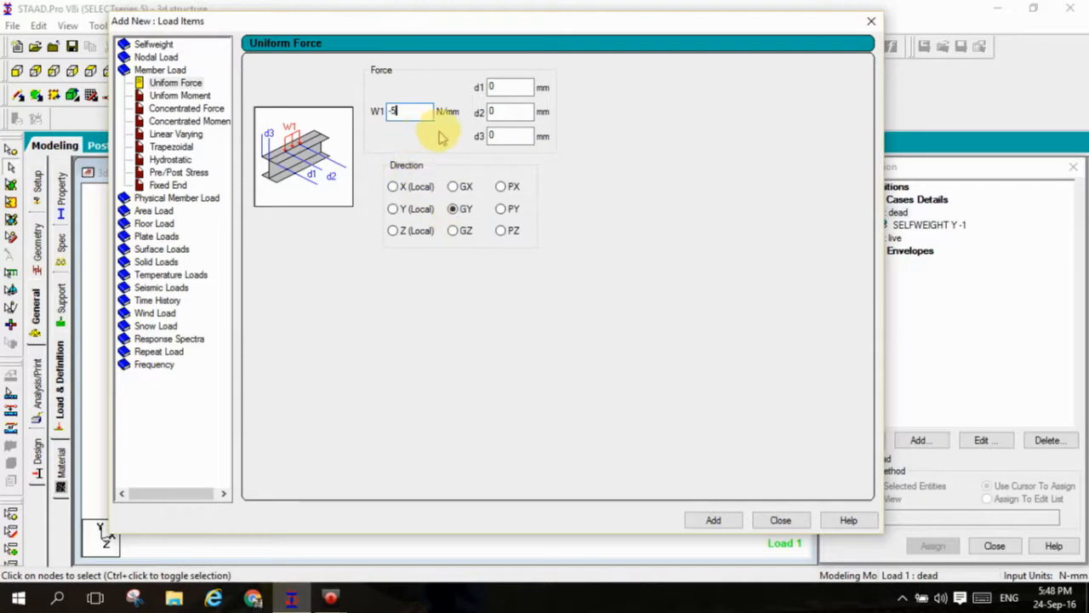
pyautogui.click(713, 520)
pyautogui.click(780, 520)
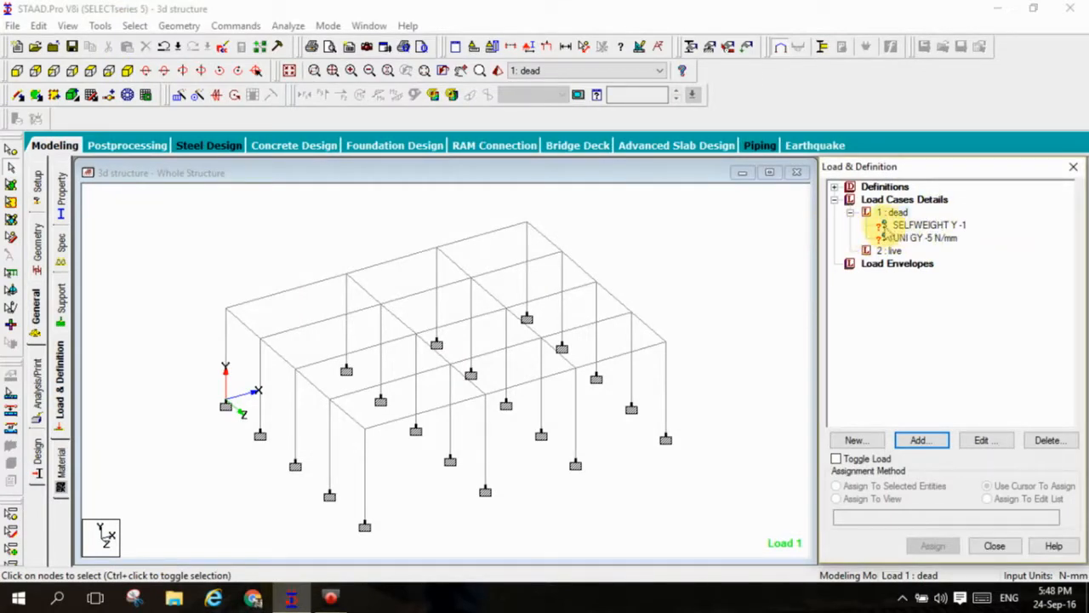
# - Assign the selfweight load to all members in the view, and clear the selection
pyautogui.click(901, 224)
pyautogui.click(858, 498)
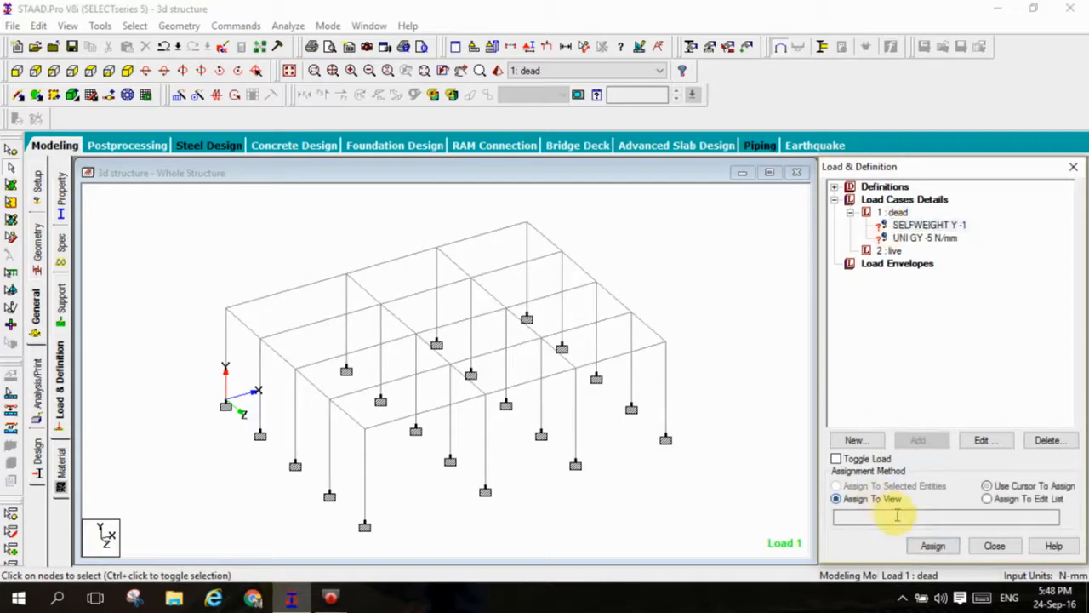
pyautogui.click(933, 546)
pyautogui.click(967, 402)
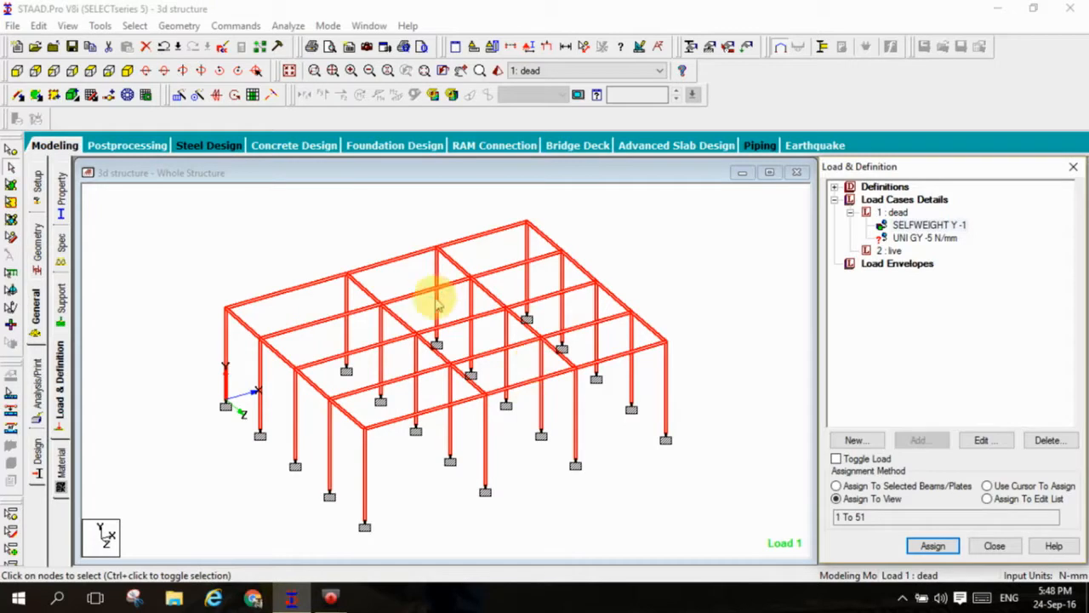
pyautogui.click(687, 252)
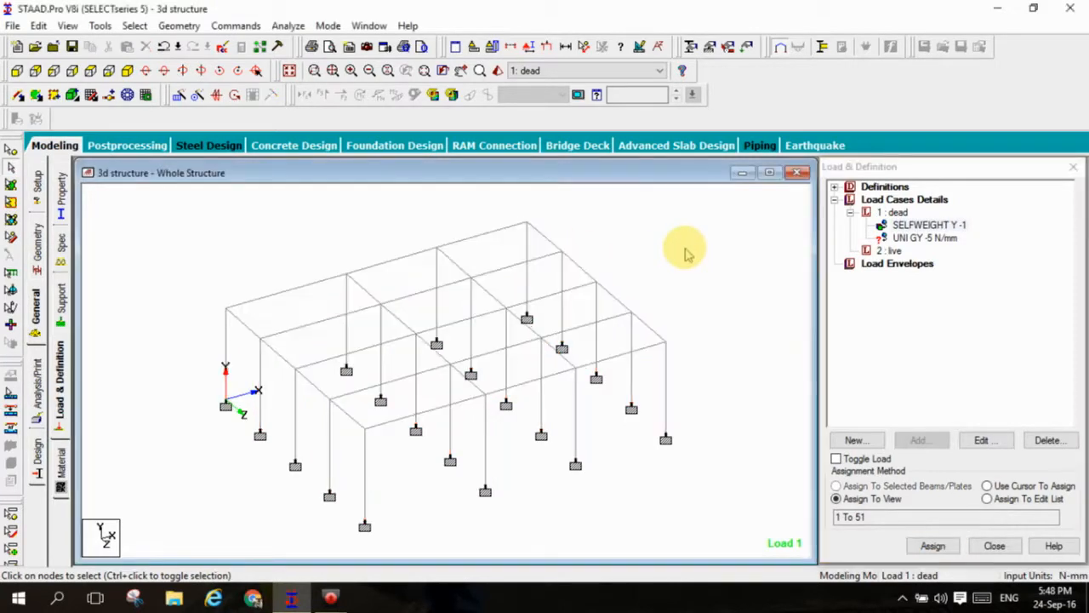
# - Assign the -5 N/mm uniform load to all beams parallel to the X and Z axes
pyautogui.click(902, 238)
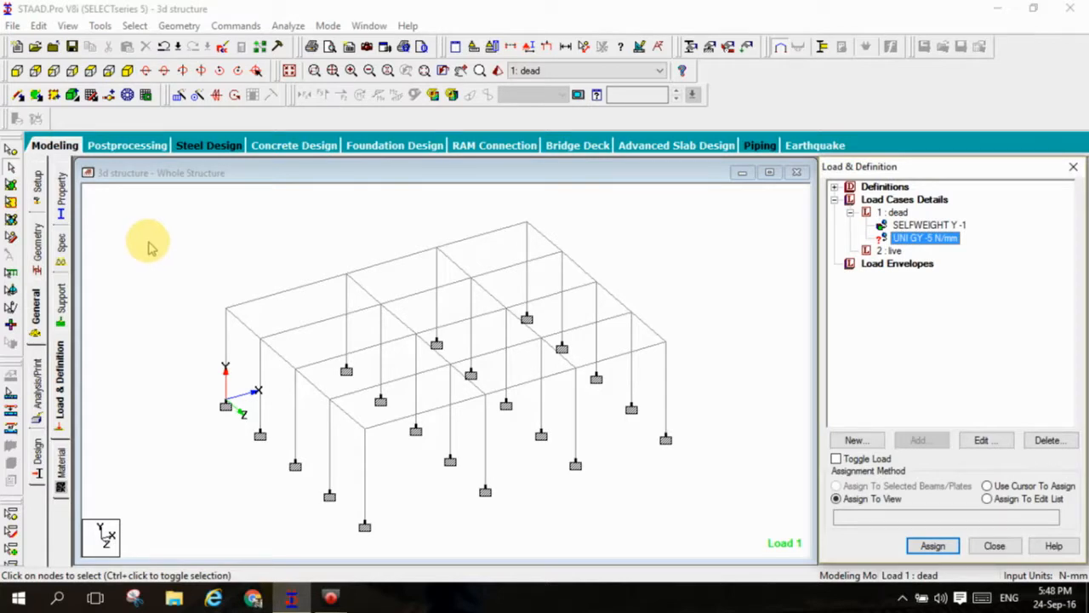
pyautogui.click(135, 26)
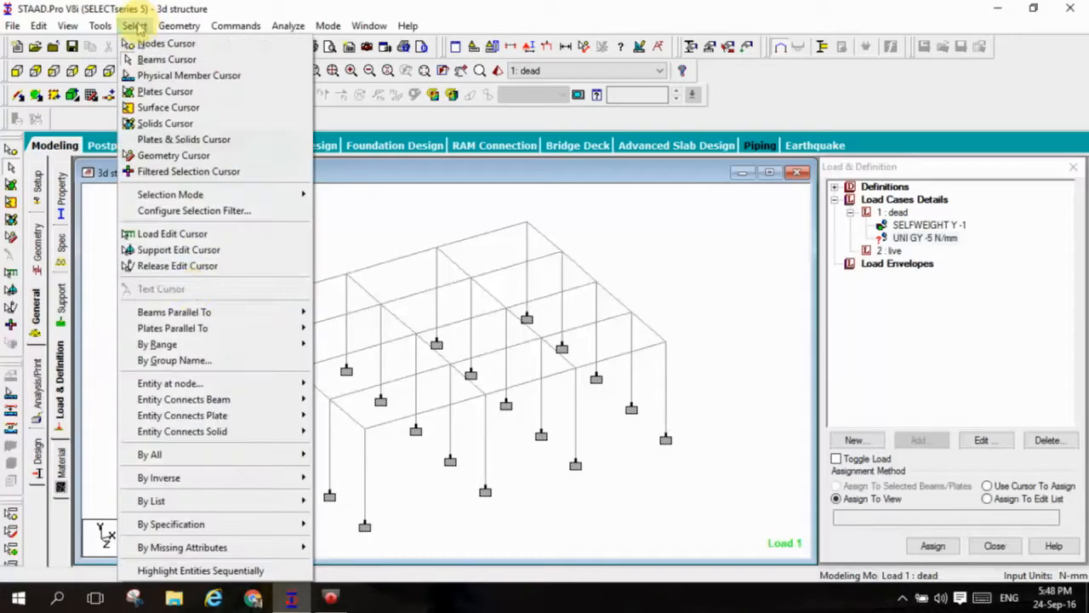
pyautogui.moveTo(208, 312)
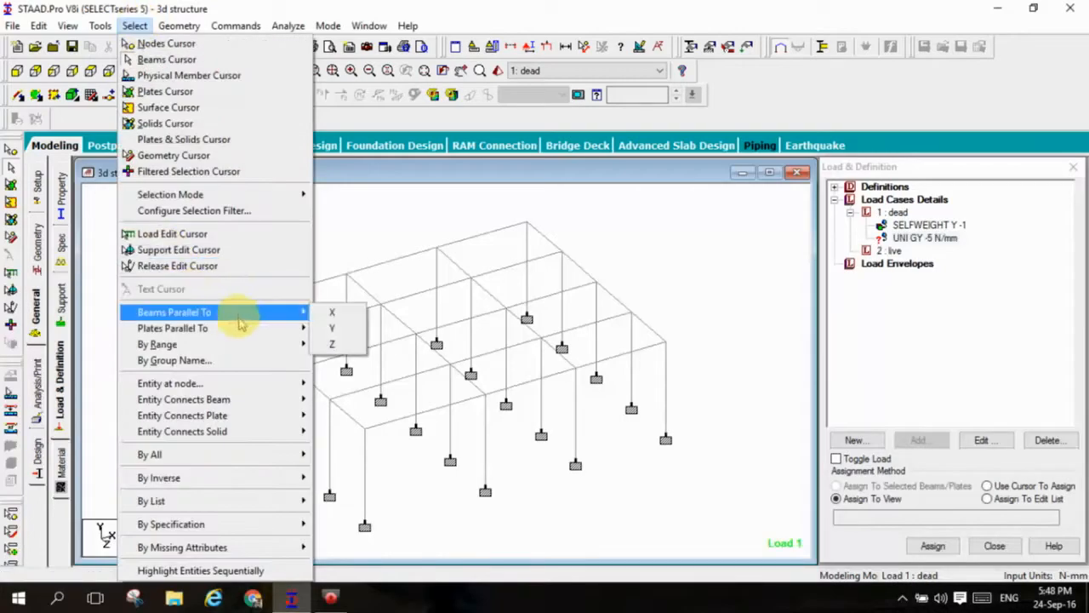
pyautogui.click(316, 311)
pyautogui.click(134, 26)
pyautogui.moveTo(208, 345)
pyautogui.moveTo(223, 312)
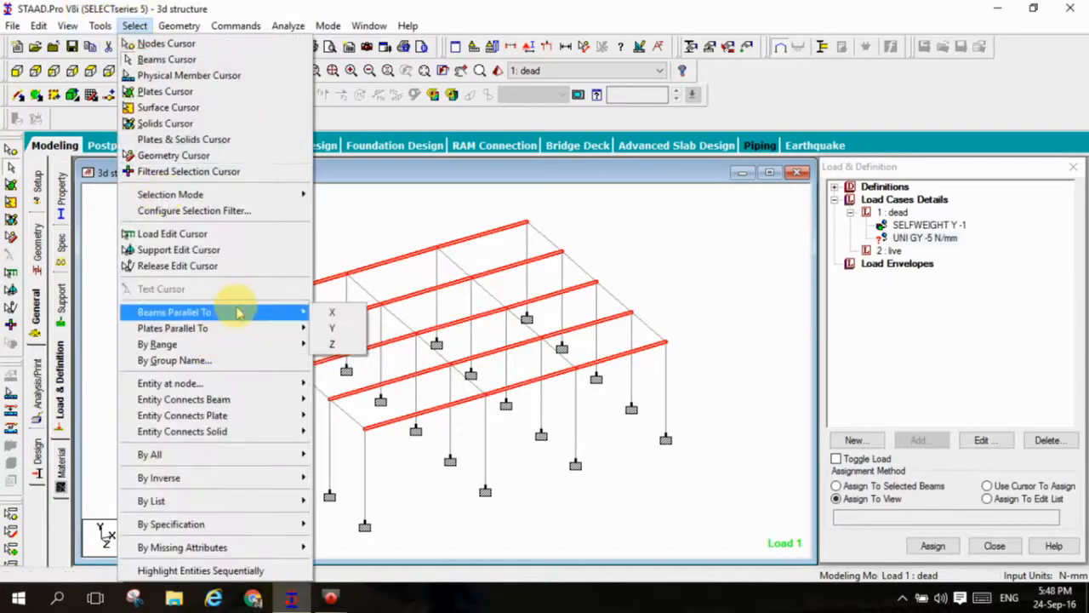
pyautogui.click(328, 344)
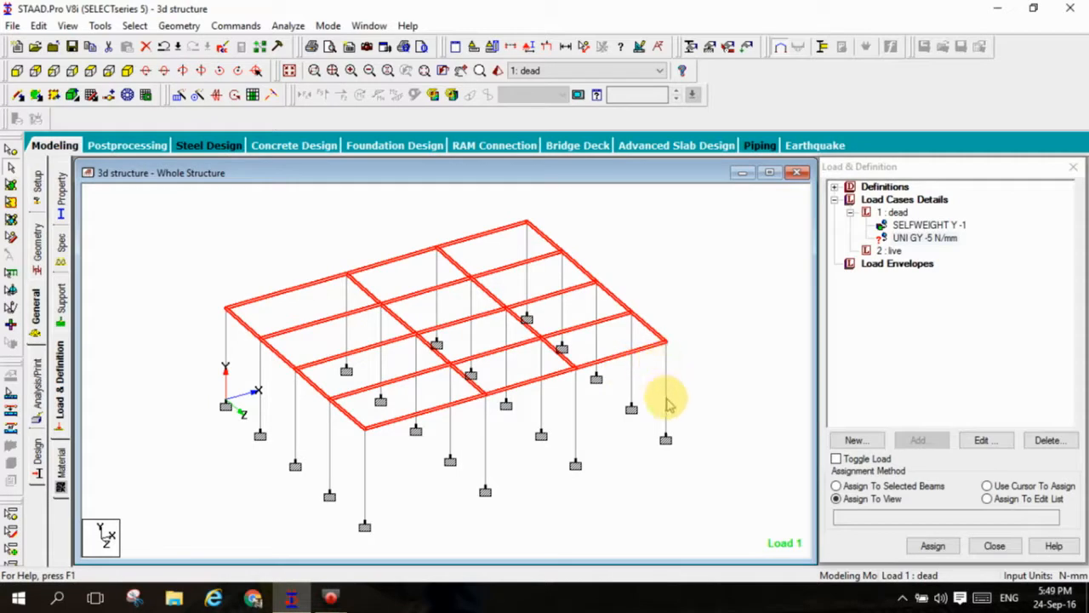
pyautogui.click(915, 486)
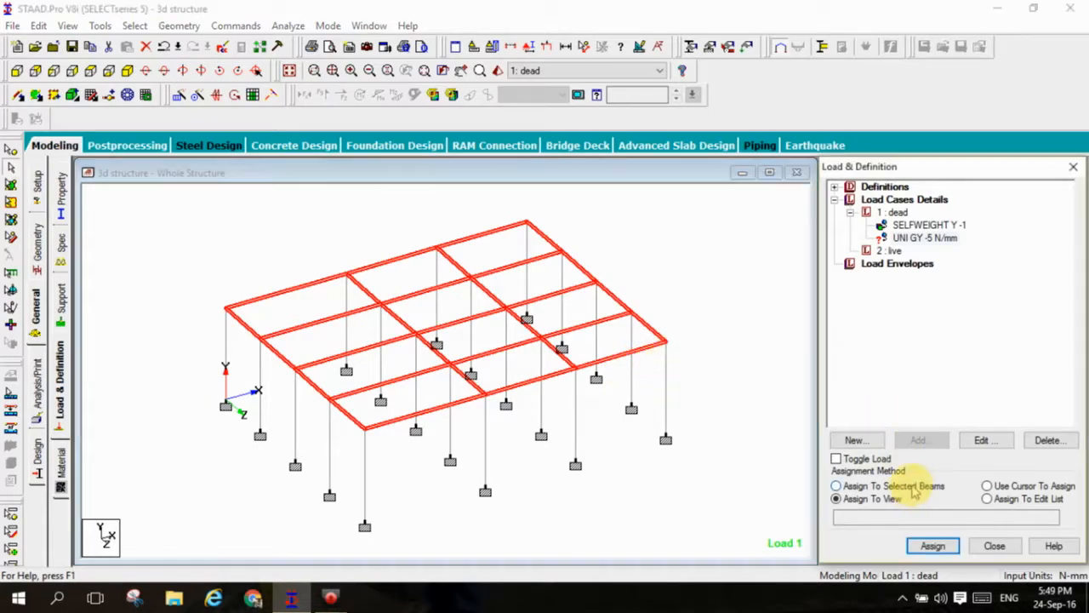
pyautogui.click(930, 545)
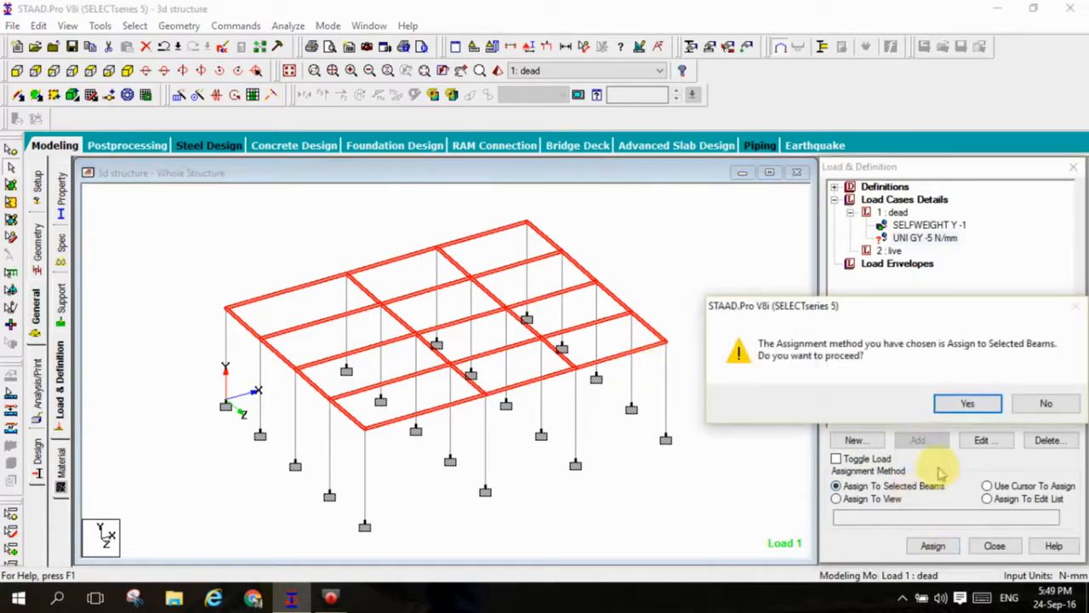
pyautogui.click(949, 412)
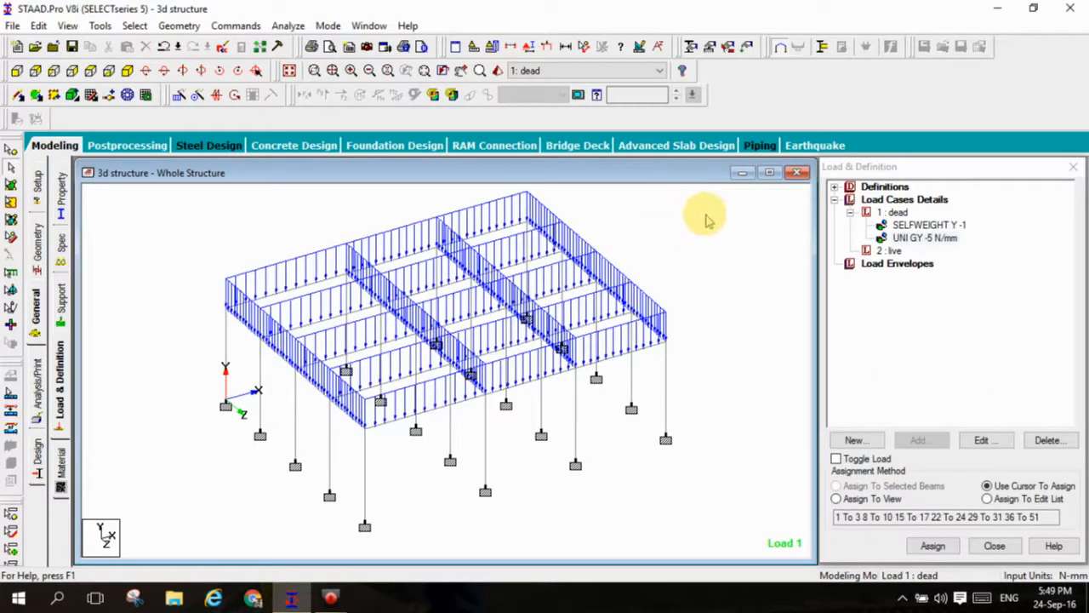
# - Show the load value labels on the structure to check the assigned dead load, and hide them again
pyautogui.rightClick(710, 254)
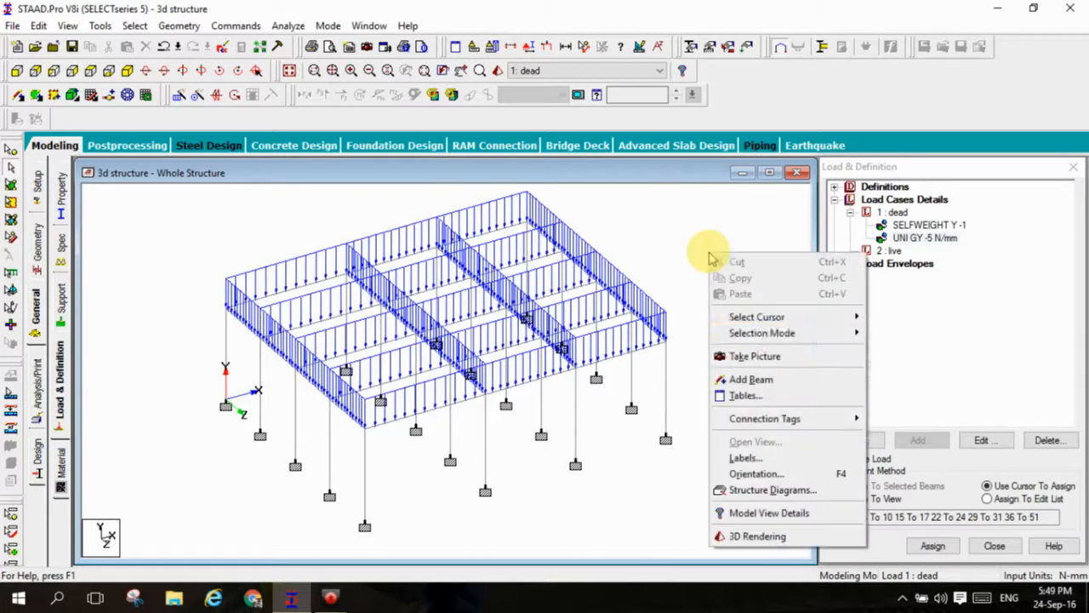
pyautogui.click(761, 459)
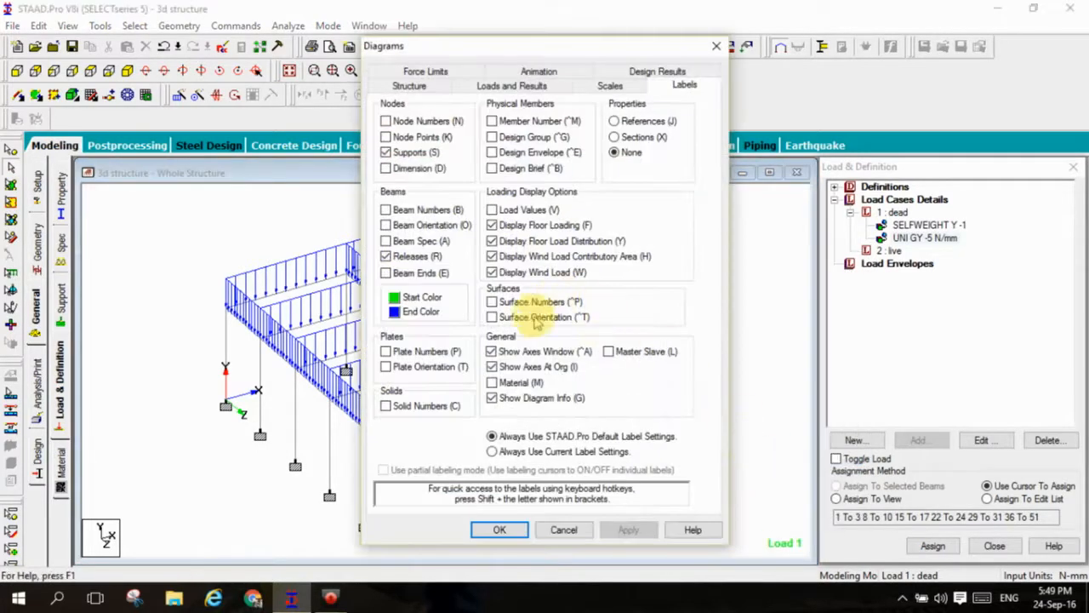
pyautogui.click(499, 530)
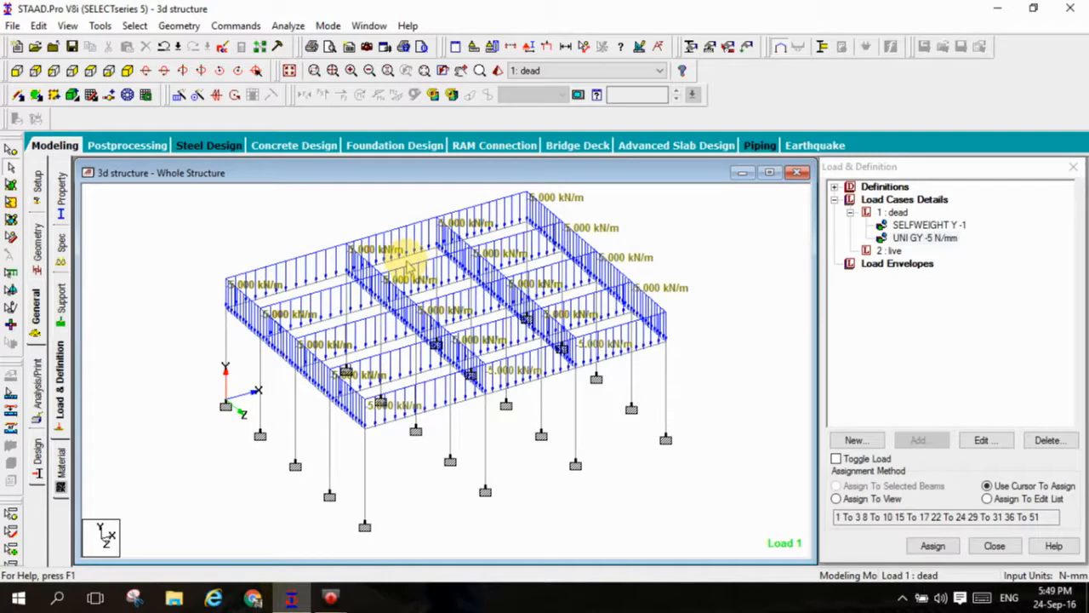
pyautogui.rightClick(740, 295)
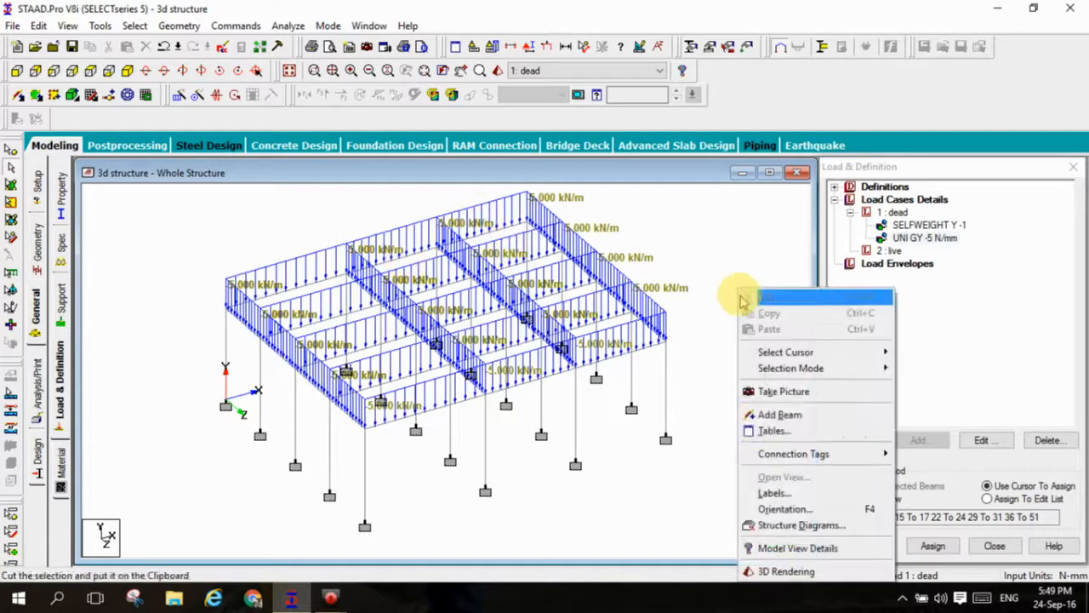
pyautogui.click(774, 493)
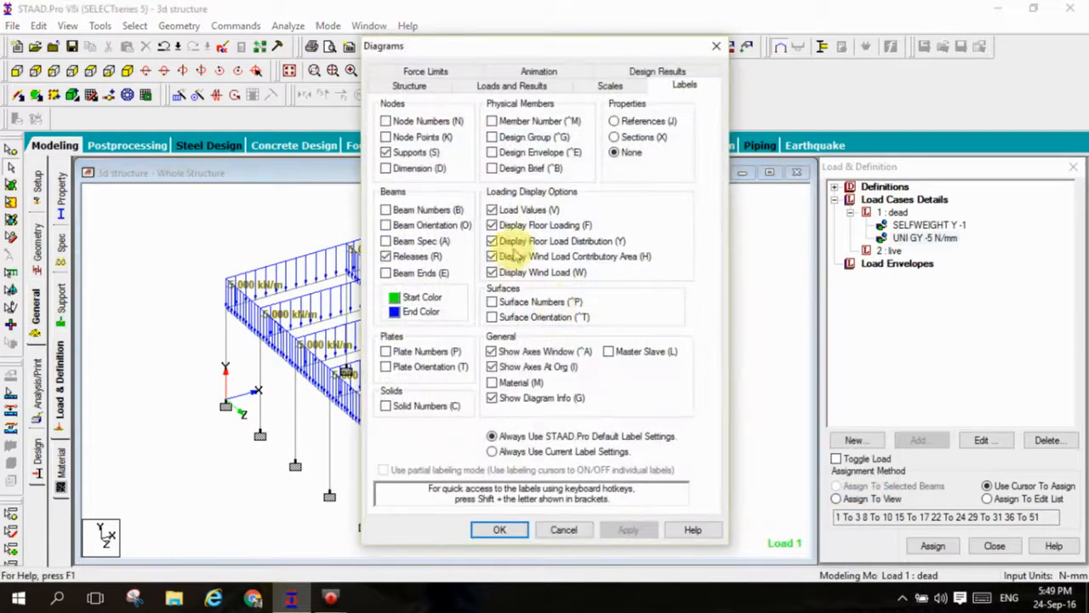
pyautogui.click(522, 211)
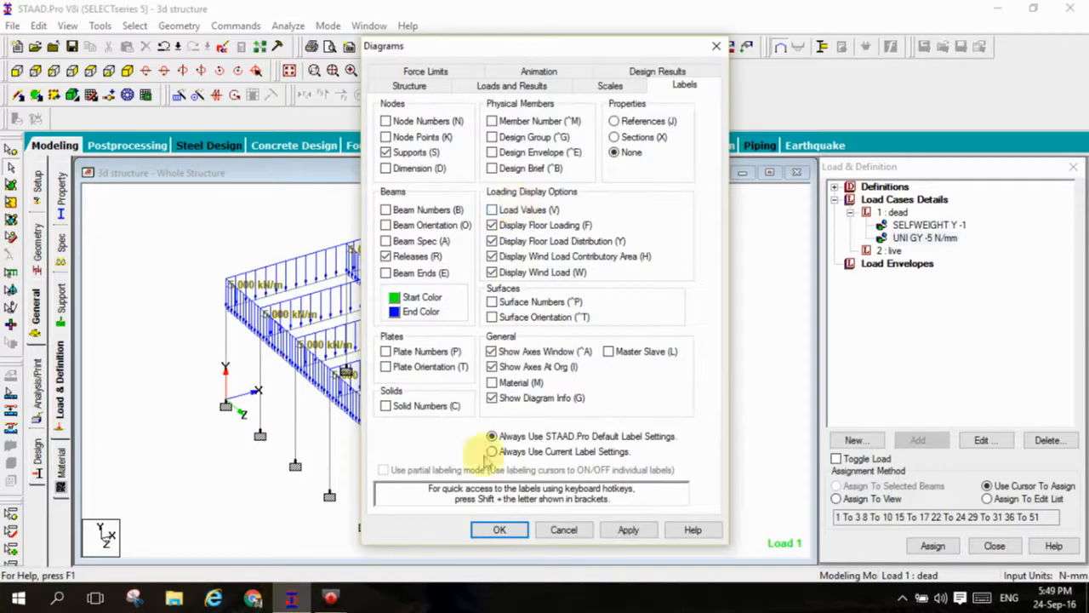
pyautogui.click(499, 529)
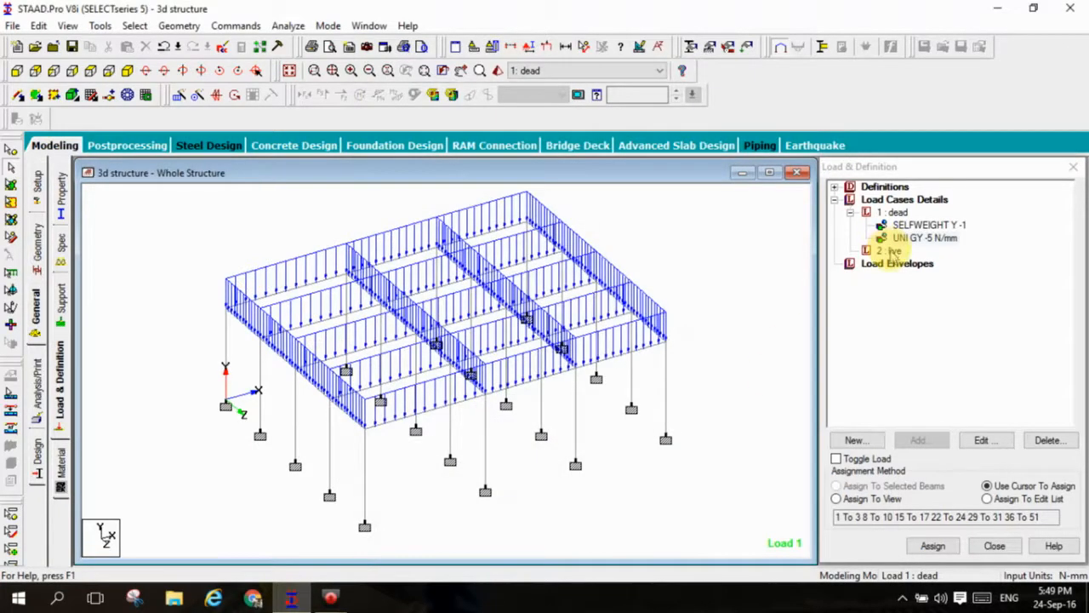
# - Add a uniform member force of -2.5 N/mm in the GY direction to the live load case
pyautogui.click(889, 251)
pyautogui.click(918, 440)
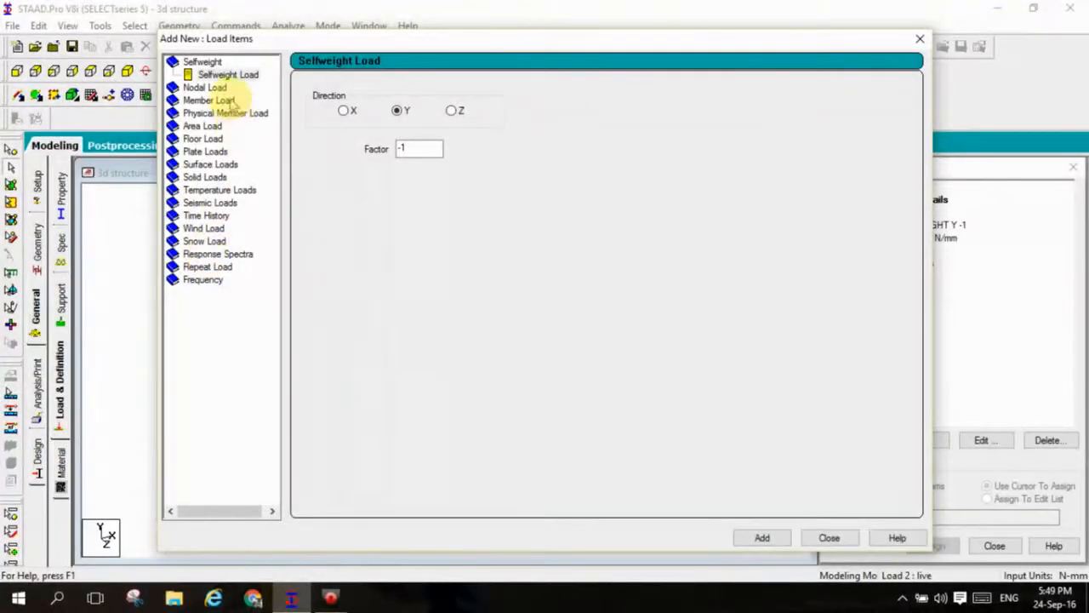
pyautogui.click(226, 100)
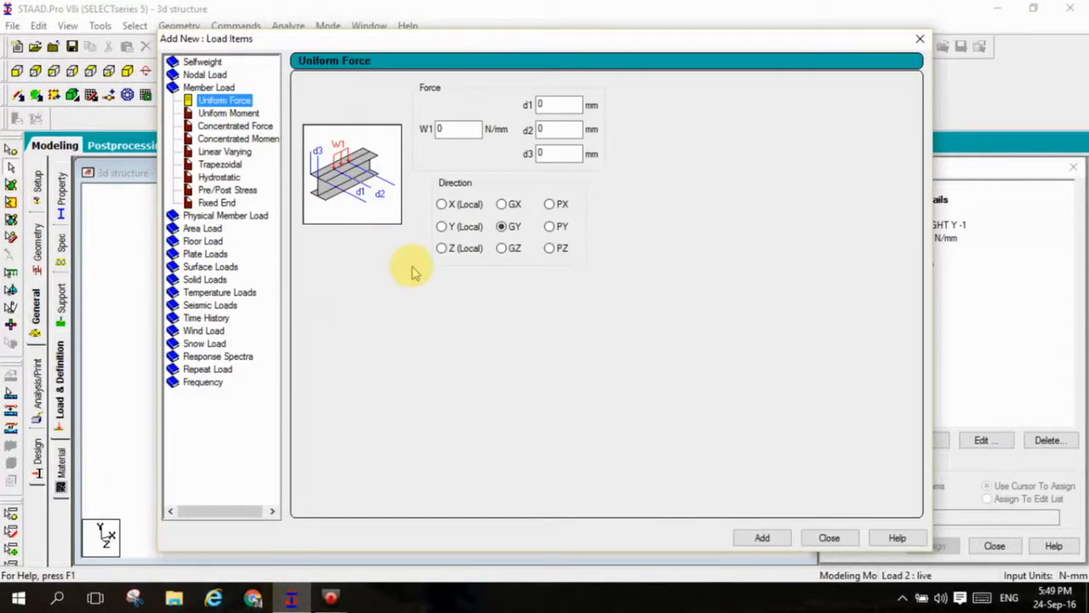
pyautogui.doubleClick(446, 128)
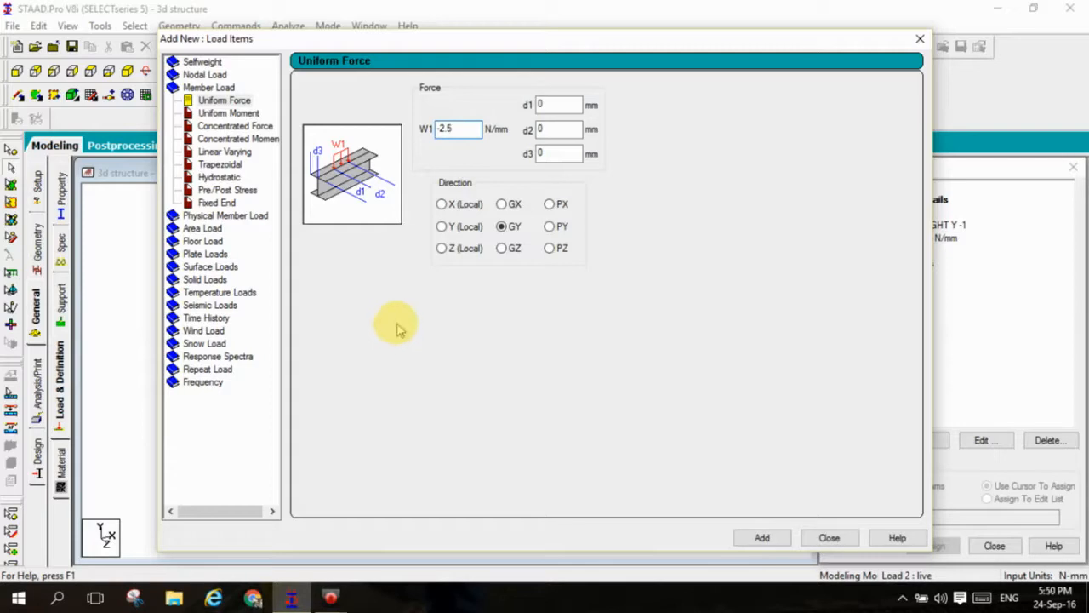
pyautogui.click(762, 538)
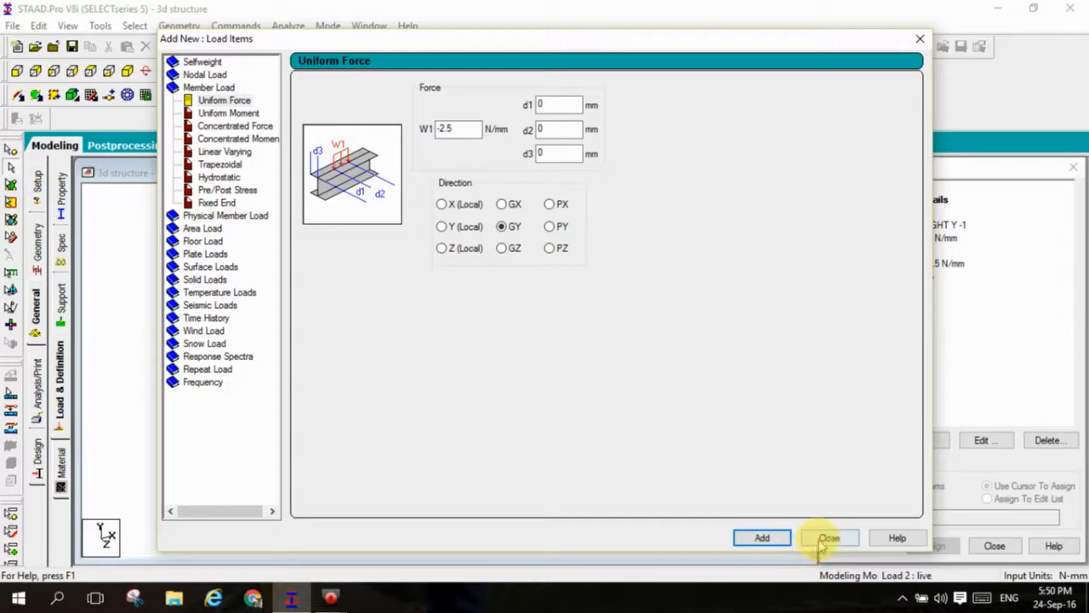
pyautogui.click(827, 538)
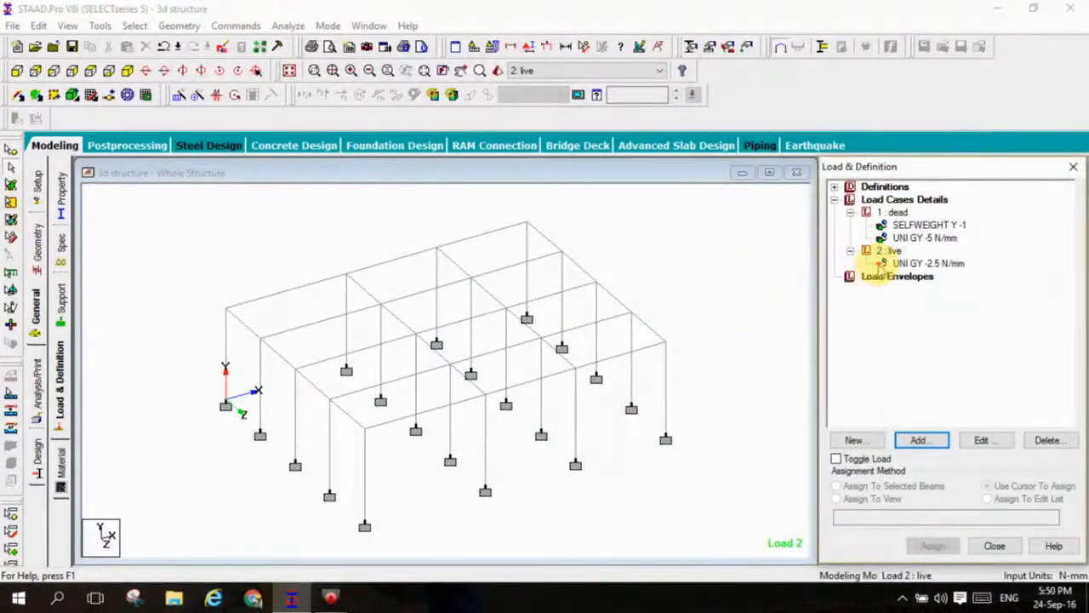
# - Assign the -2.5 N/mm uniform live load to all beams parallel to the X and Z axes
pyautogui.click(911, 263)
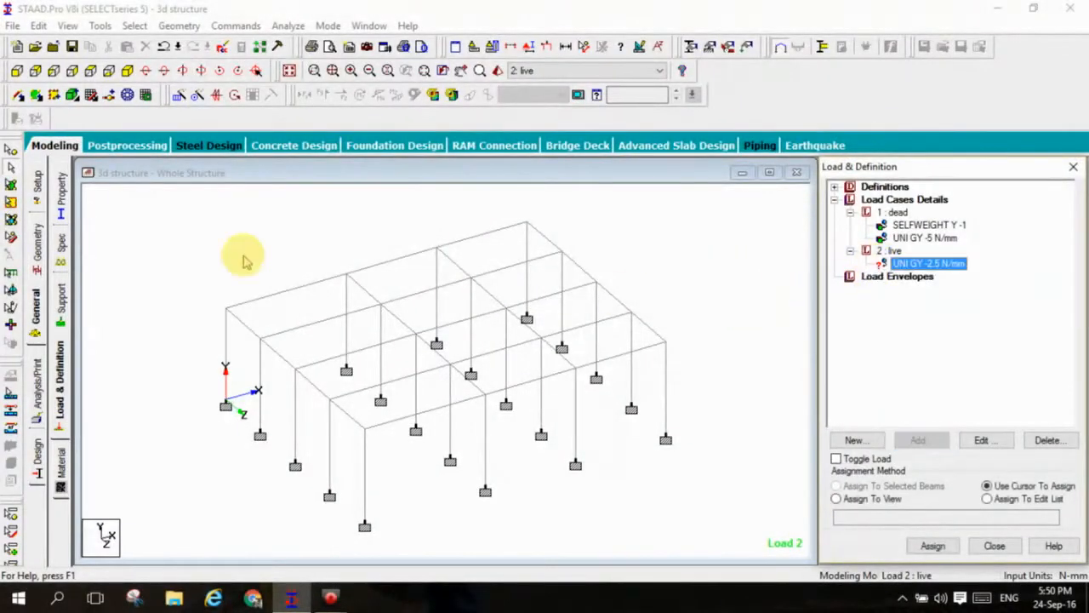
pyautogui.click(137, 25)
pyautogui.moveTo(236, 312)
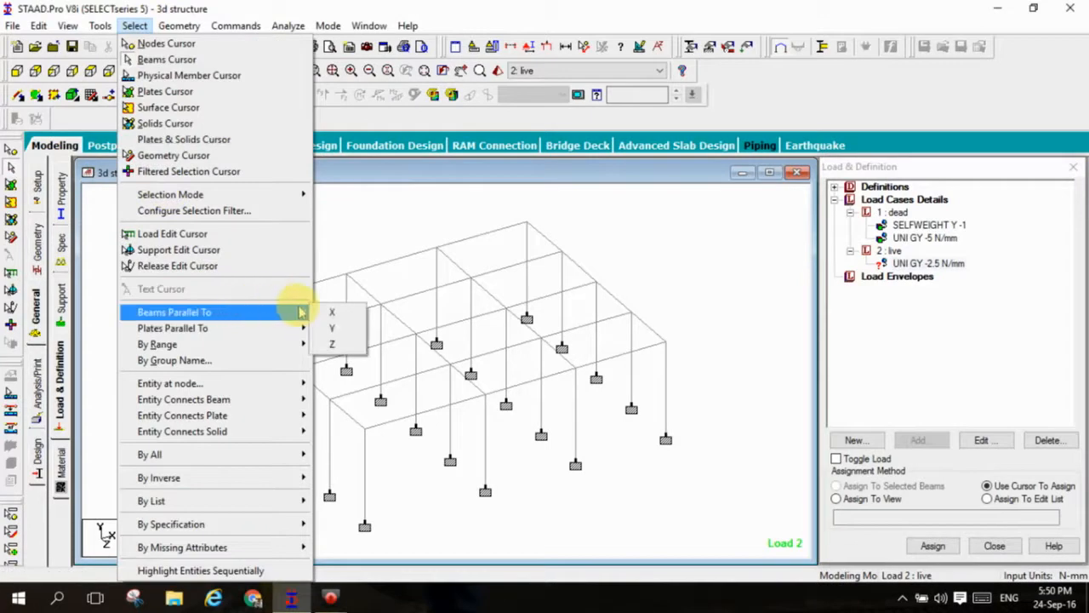
pyautogui.click(318, 311)
pyautogui.click(135, 26)
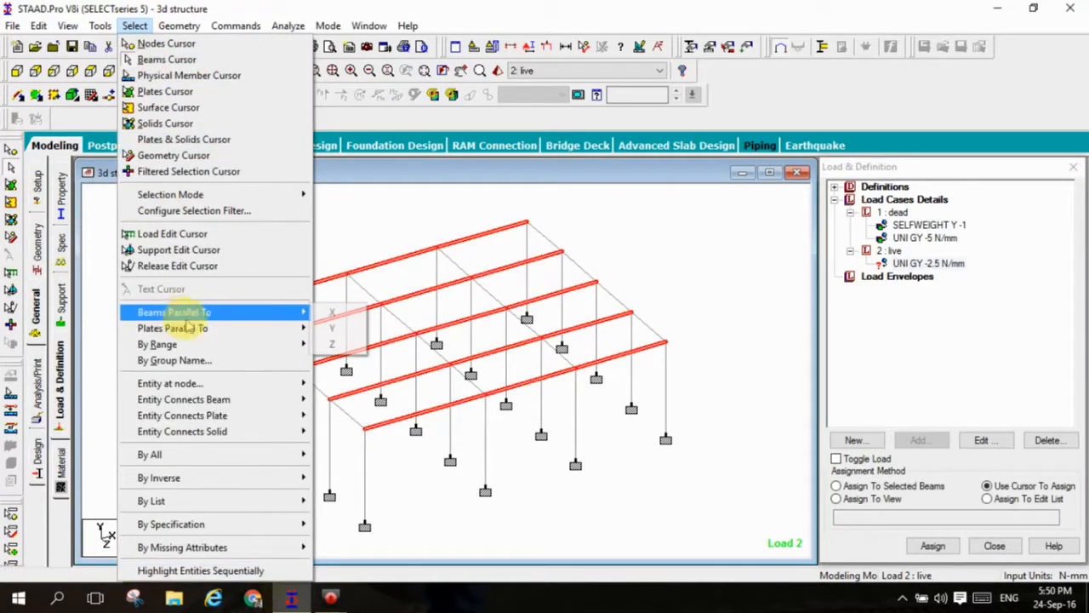
pyautogui.moveTo(284, 311)
pyautogui.click(332, 344)
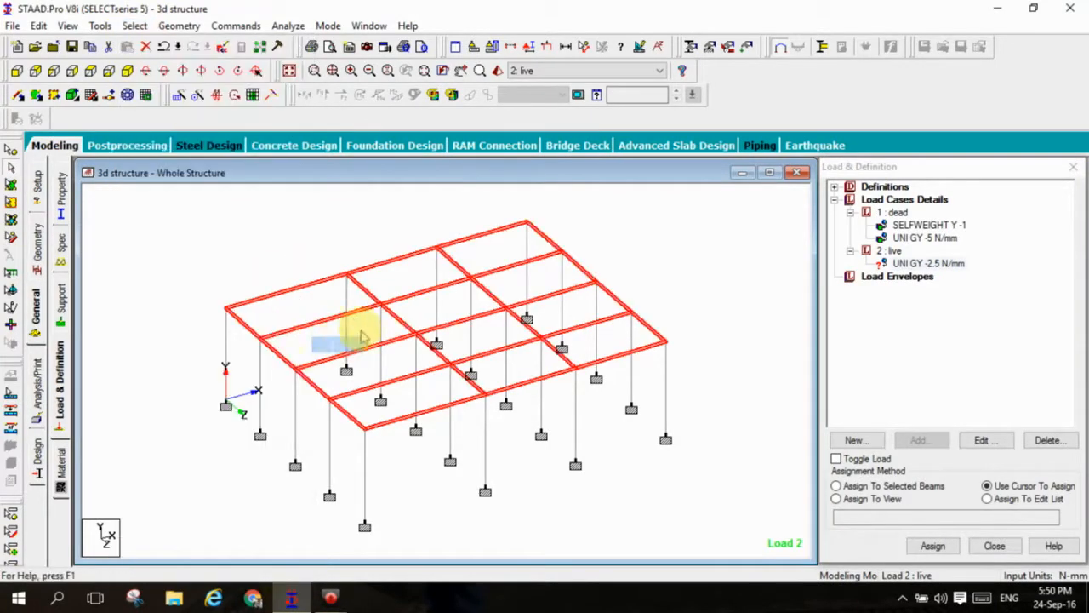
pyautogui.click(897, 487)
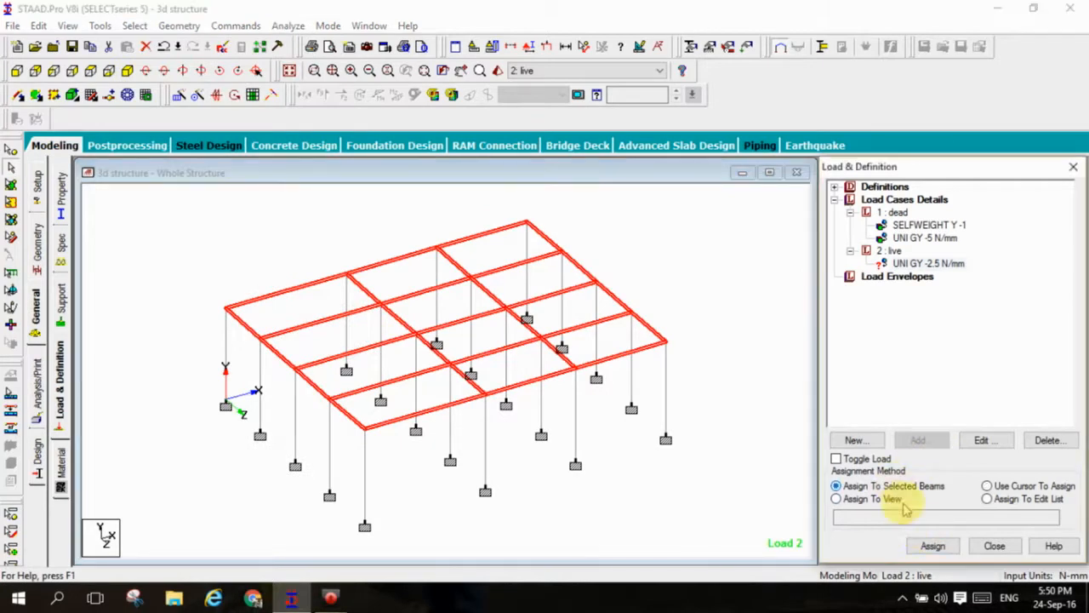
pyautogui.click(932, 545)
pyautogui.click(970, 403)
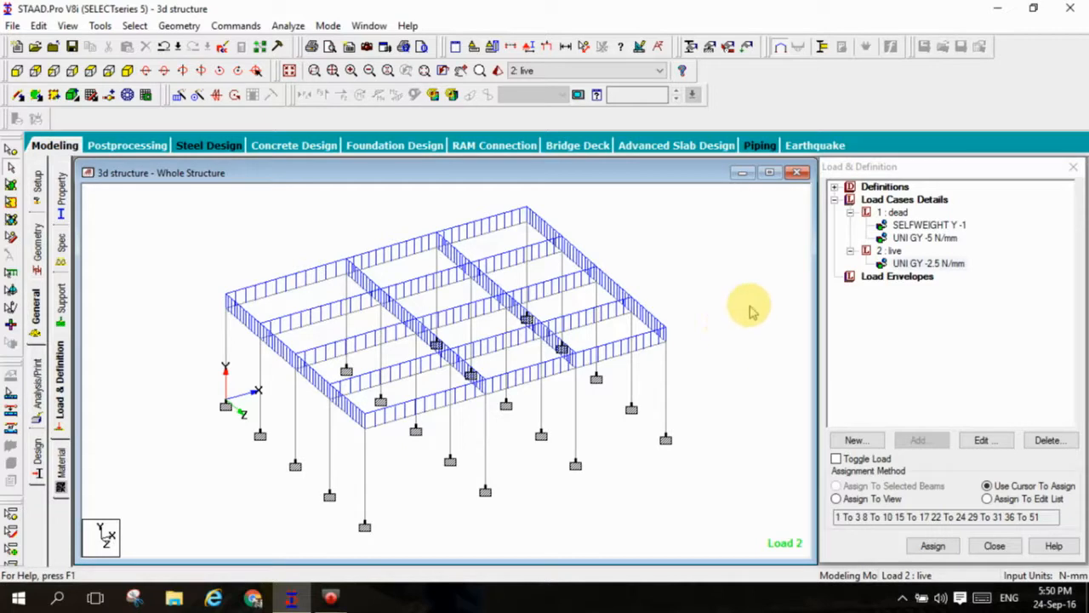
# - Define a normal-type load combination of the dead and live load cases with a factor of 1.5 for each
pyautogui.click(873, 203)
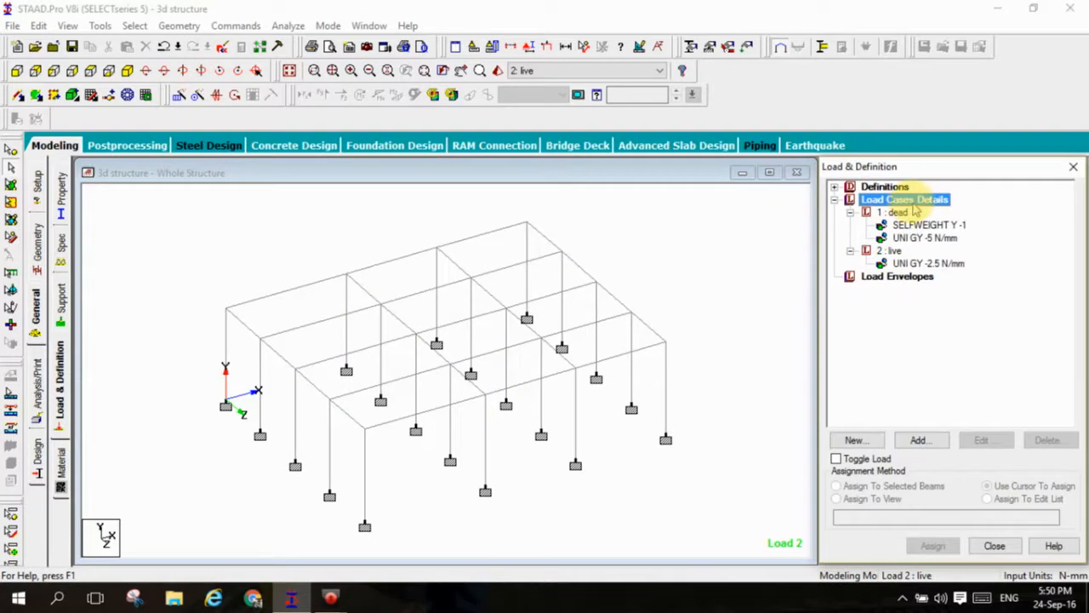
pyautogui.click(920, 439)
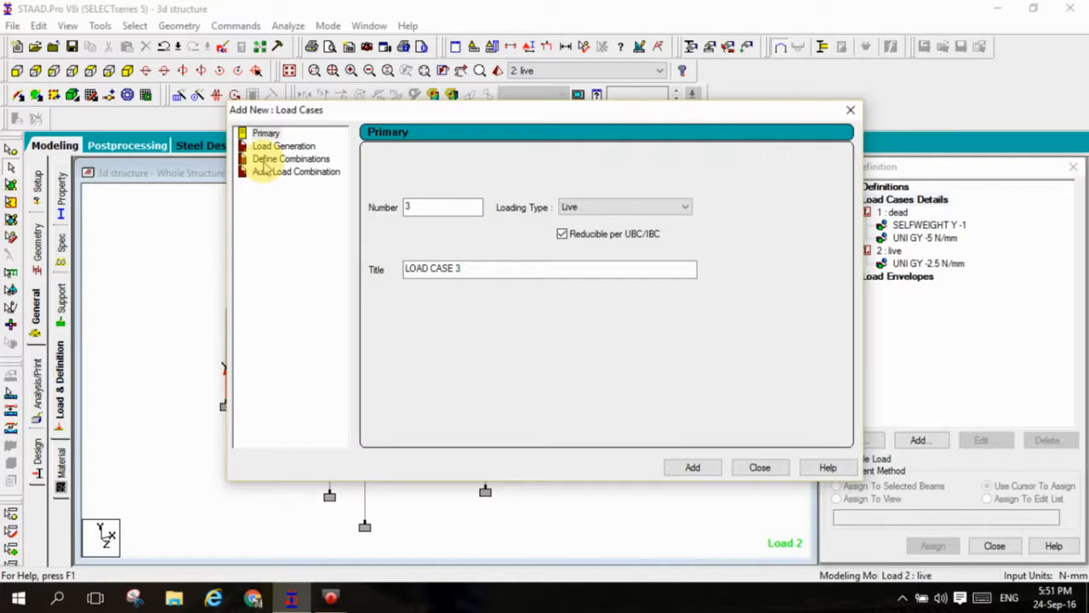
pyautogui.click(289, 159)
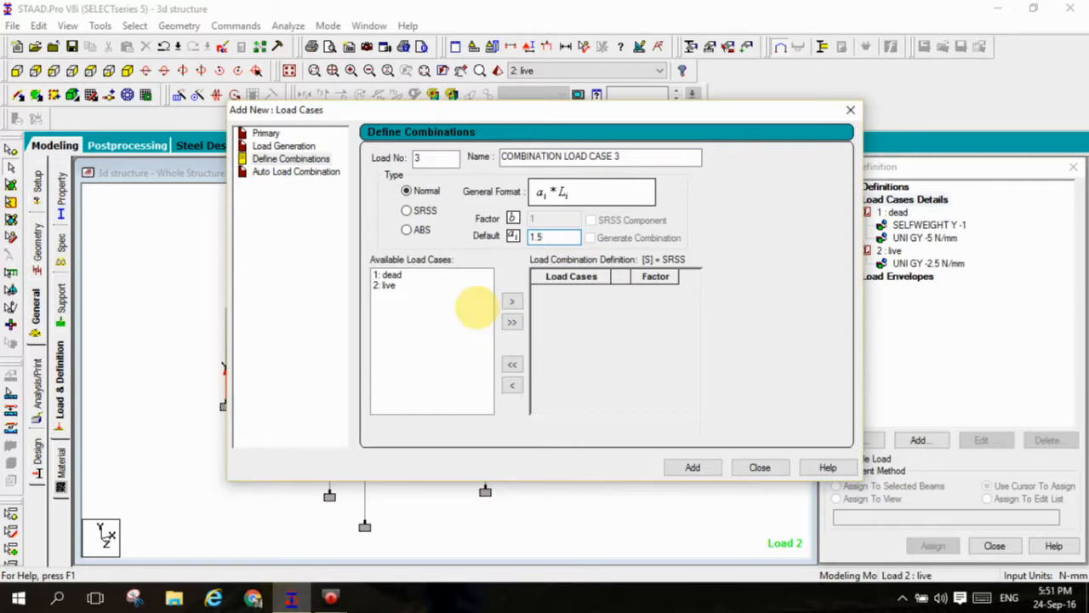
pyautogui.click(512, 321)
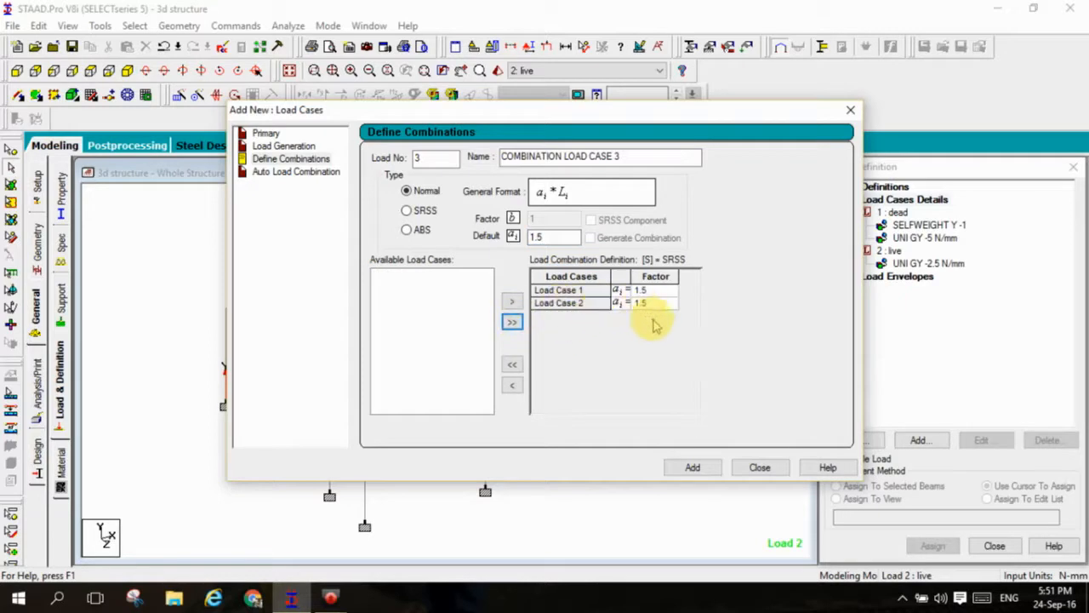
pyautogui.click(689, 466)
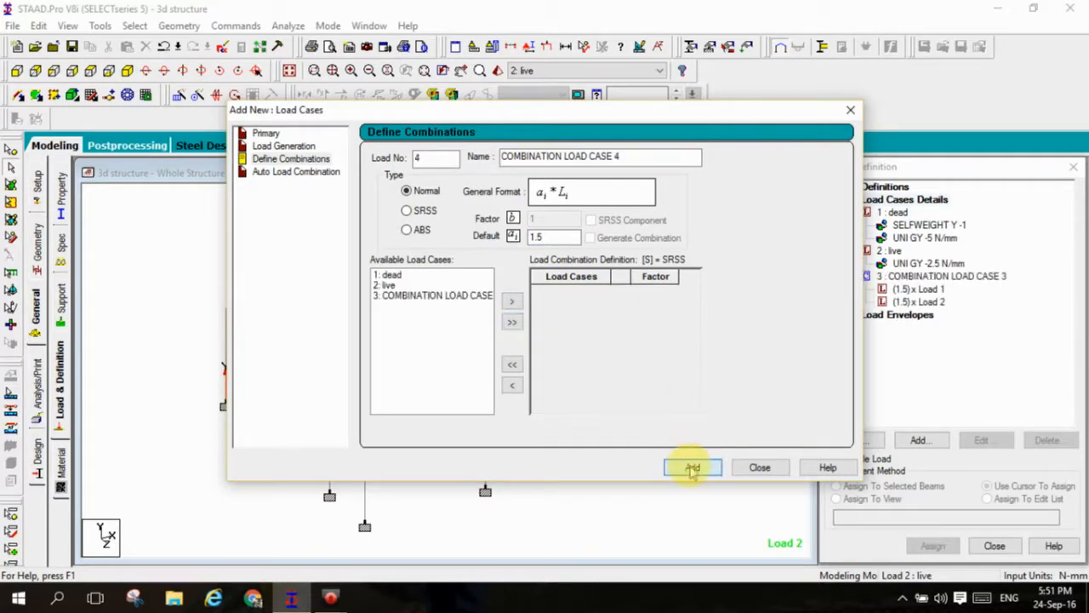
pyautogui.click(757, 469)
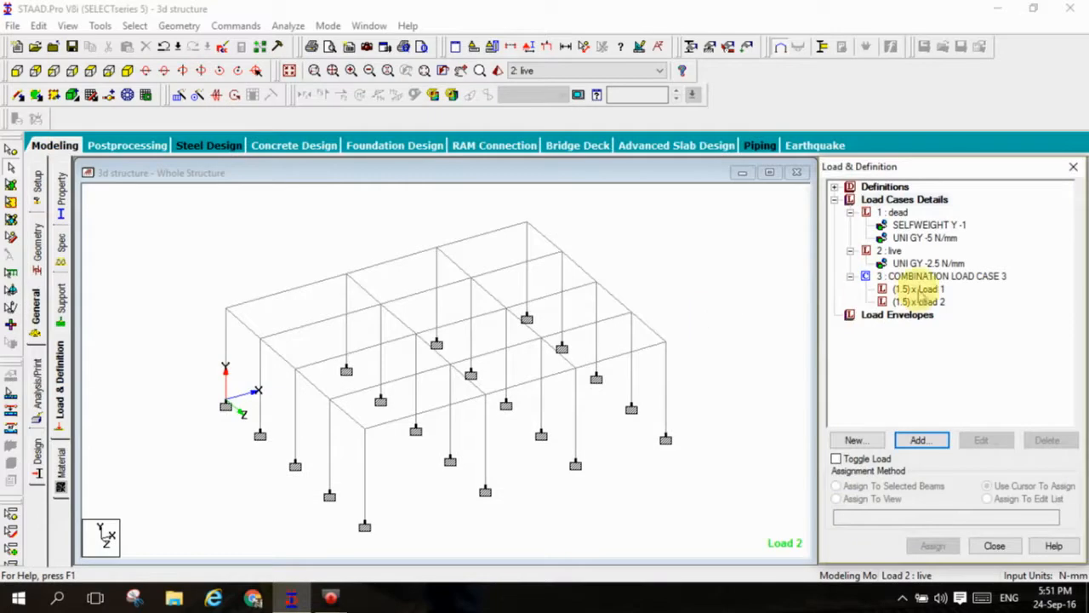
# - Examine the factored dead and live components of the load combination on the structure
pyautogui.click(918, 290)
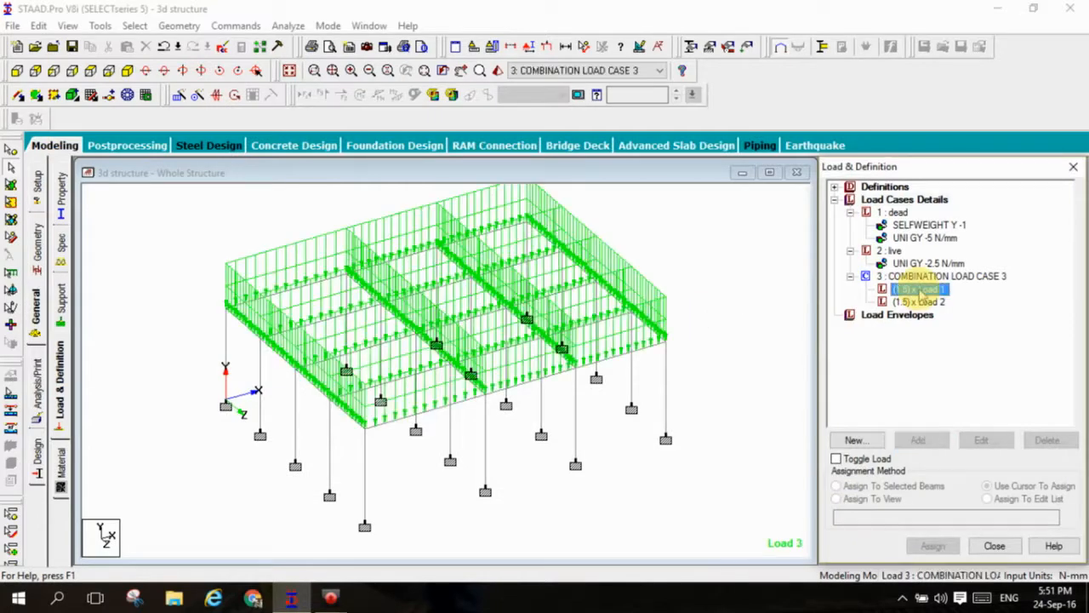
pyautogui.click(923, 302)
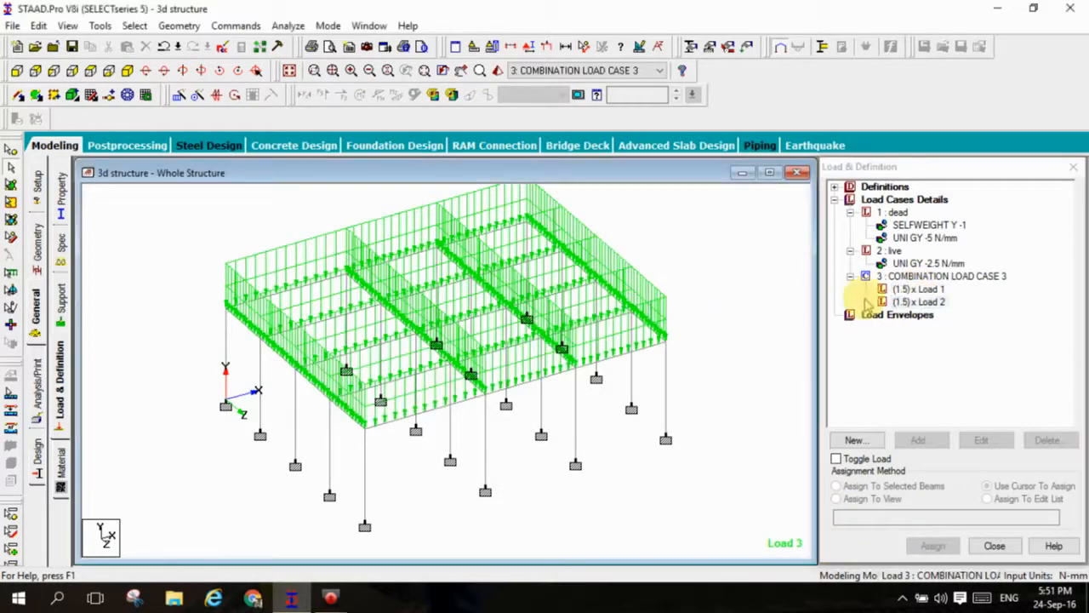
pyautogui.click(919, 290)
pyautogui.click(929, 303)
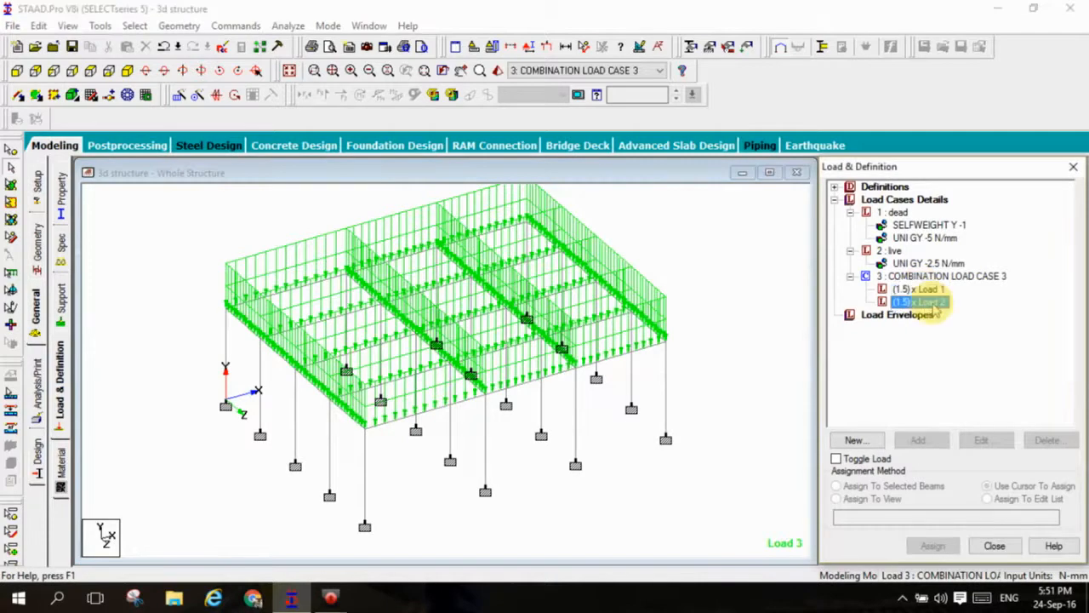
pyautogui.click(786, 284)
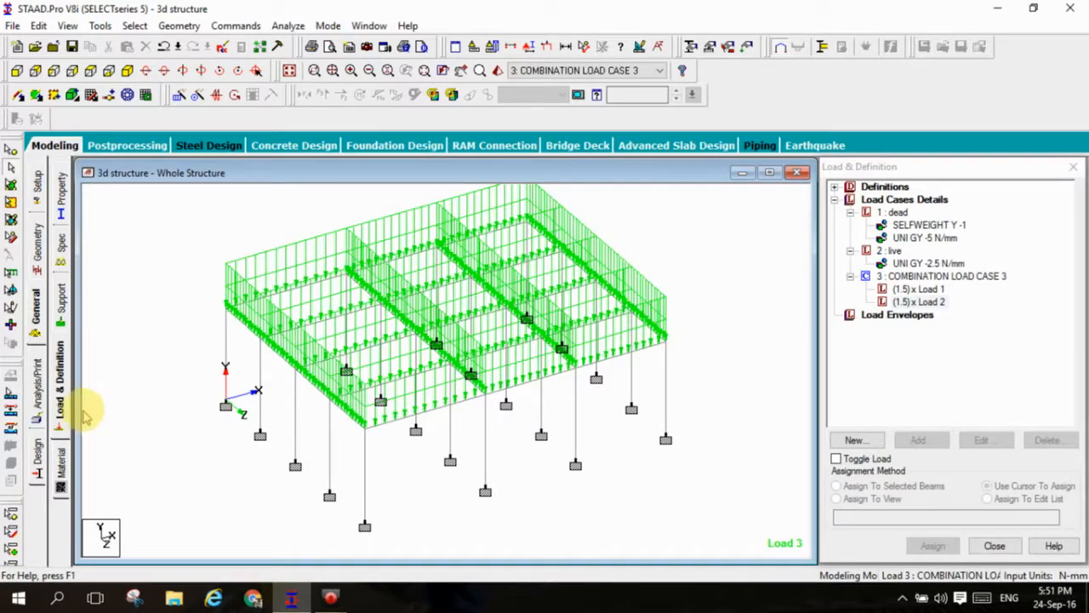
# - Add a Perform Analysis command with the No Print option to the structure's commands
pyautogui.click(37, 387)
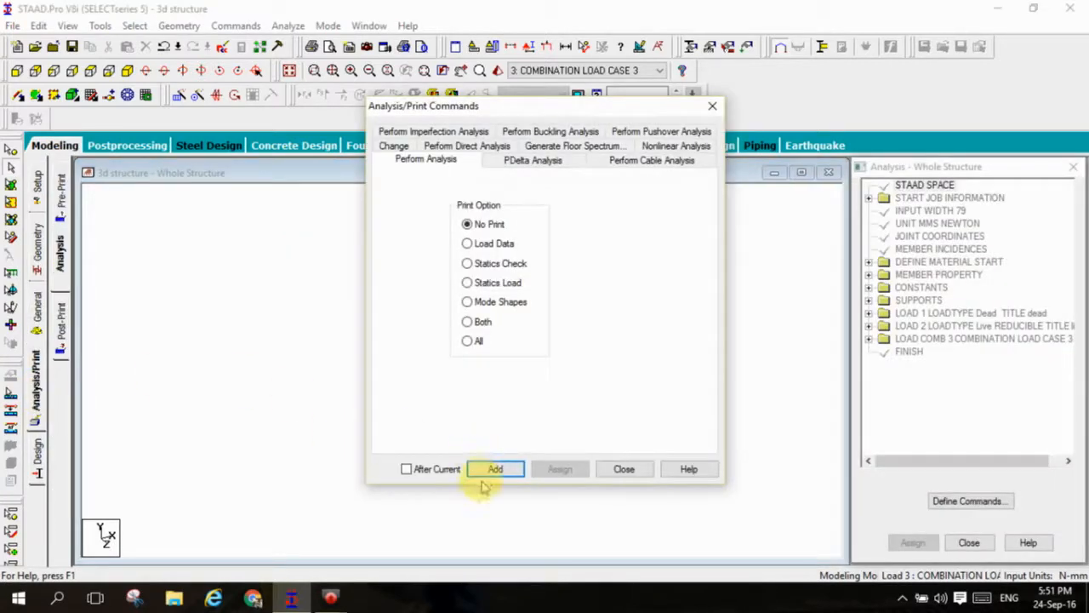
pyautogui.click(495, 469)
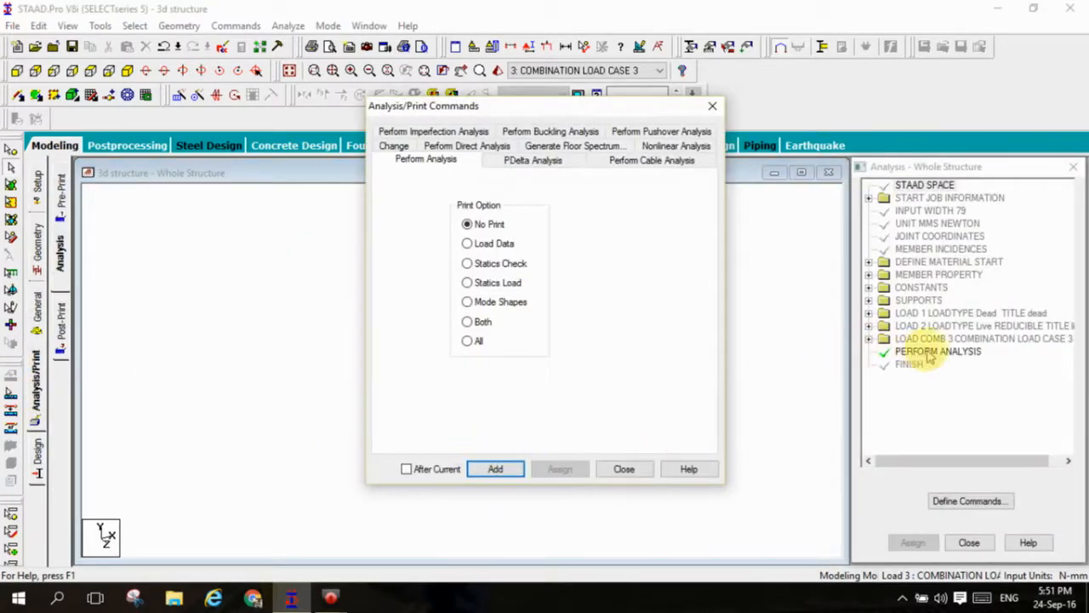
pyautogui.click(625, 469)
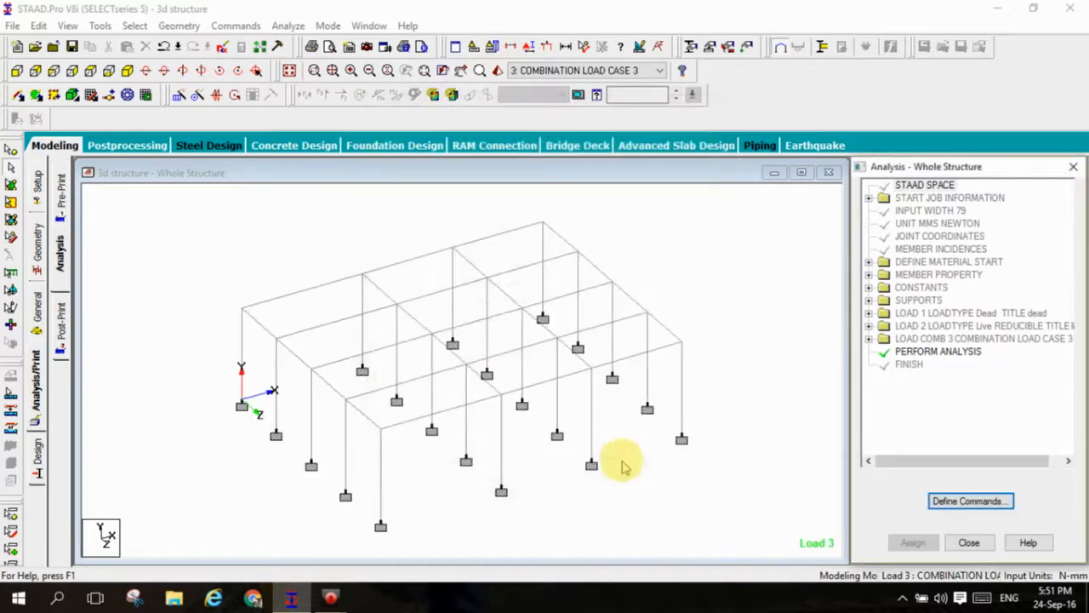
# - Run the analysis, saving the modified structure, and finish it by staying in modeling mode
pyautogui.click(288, 25)
pyautogui.click(294, 43)
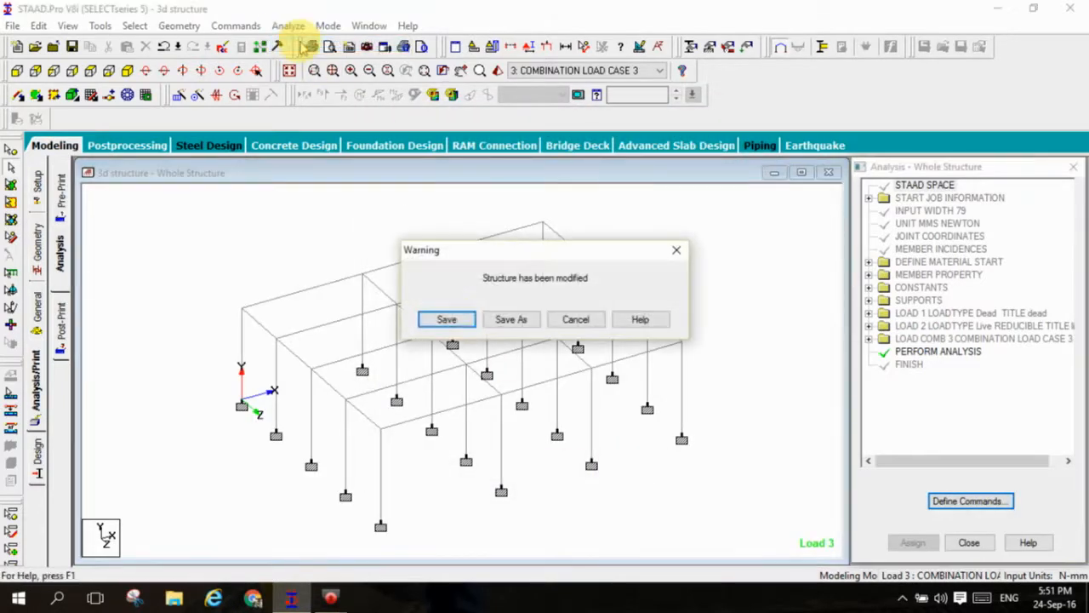
pyautogui.click(447, 319)
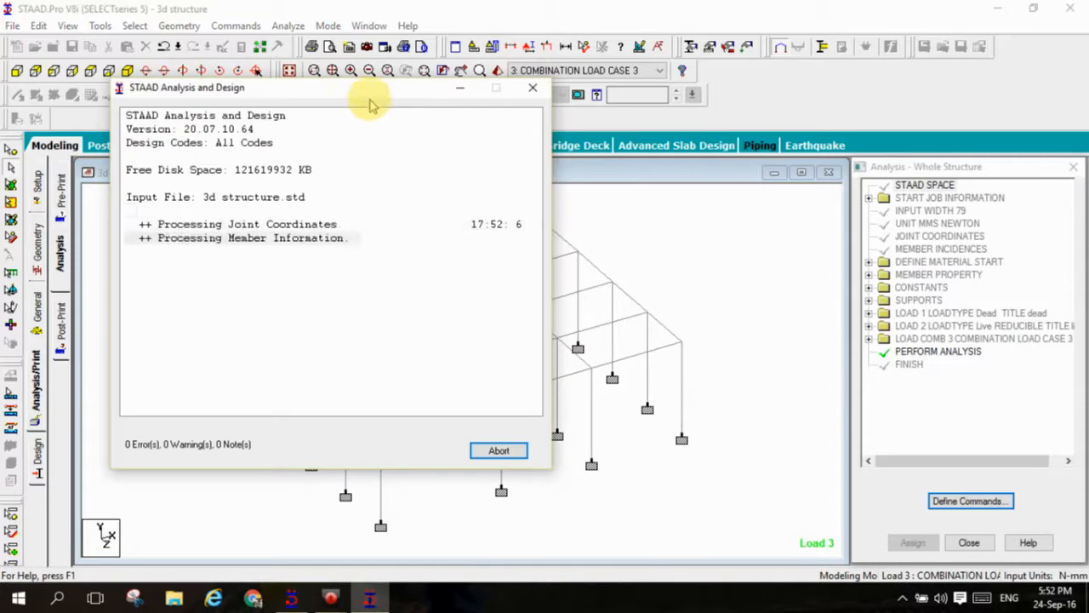
pyautogui.moveTo(376, 90); pyautogui.dragTo(634, 31)
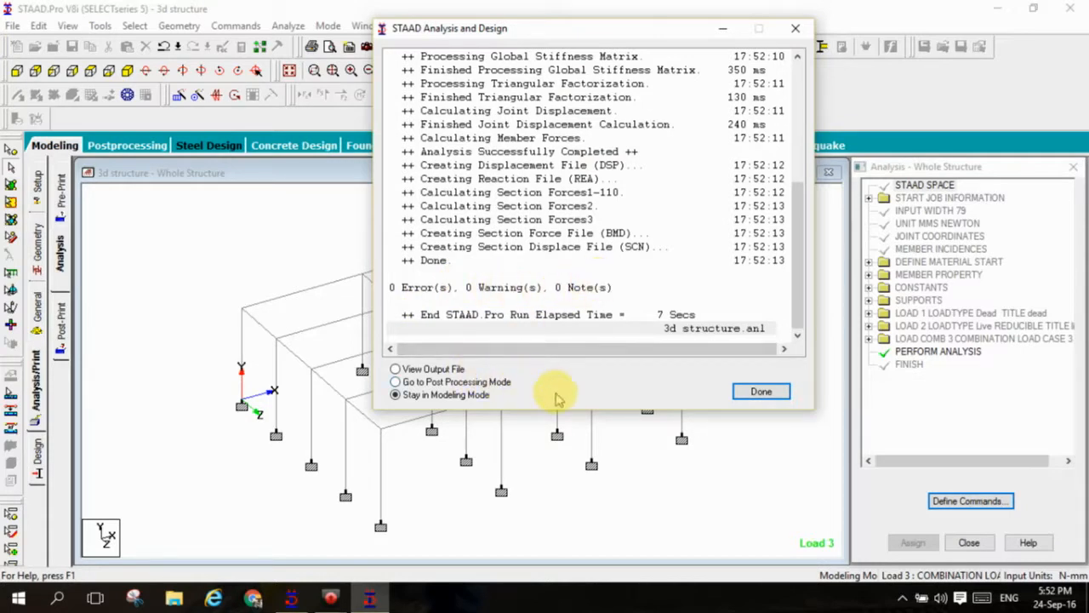
pyautogui.click(757, 392)
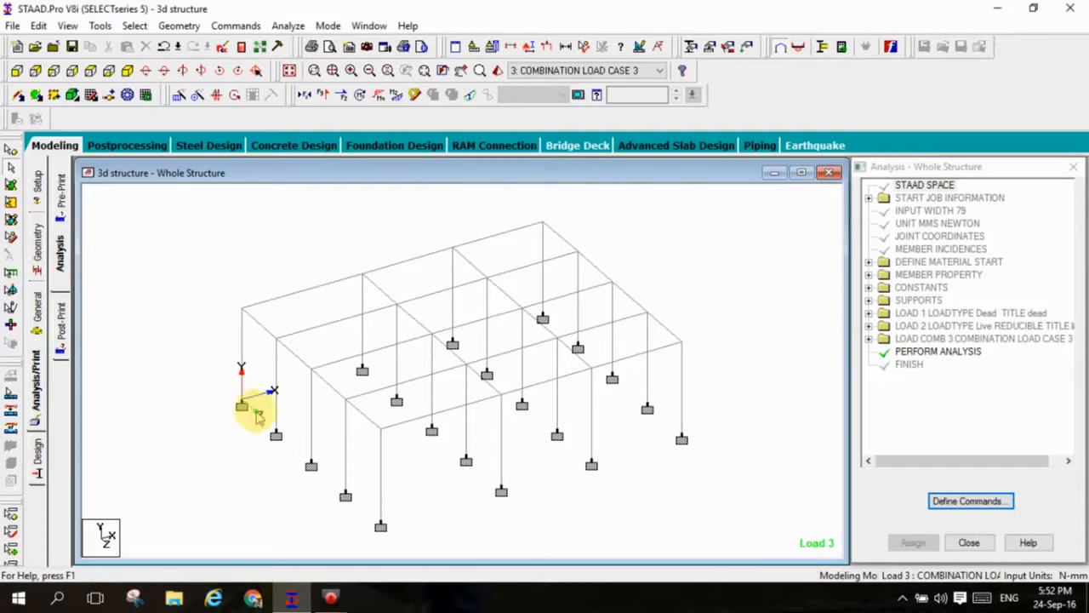
# - Start the concrete design of the whole structure with IS456 as the current design code
pyautogui.click(37, 464)
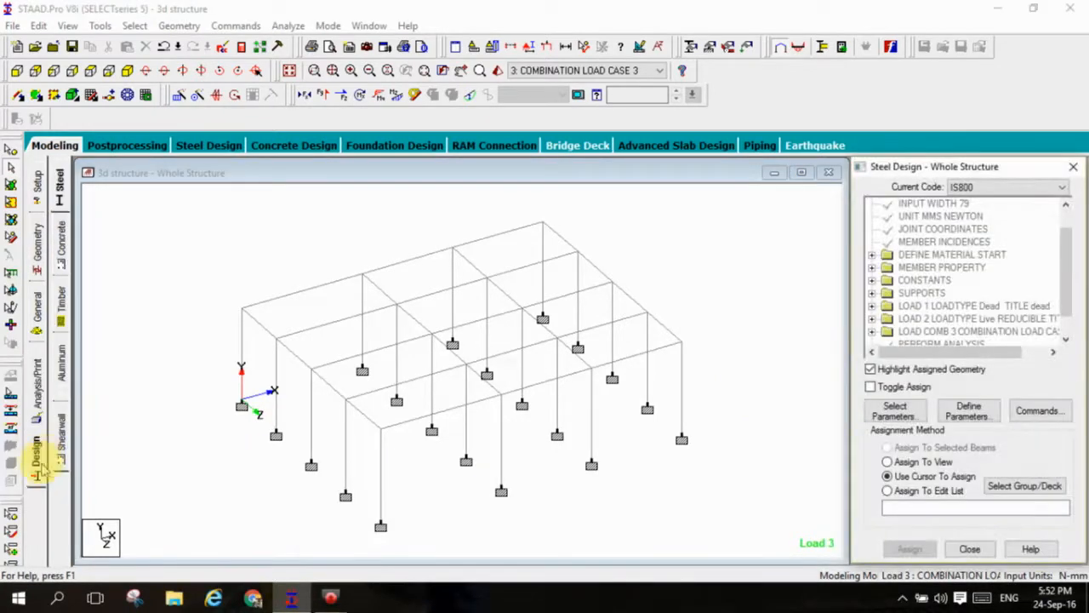
pyautogui.click(62, 247)
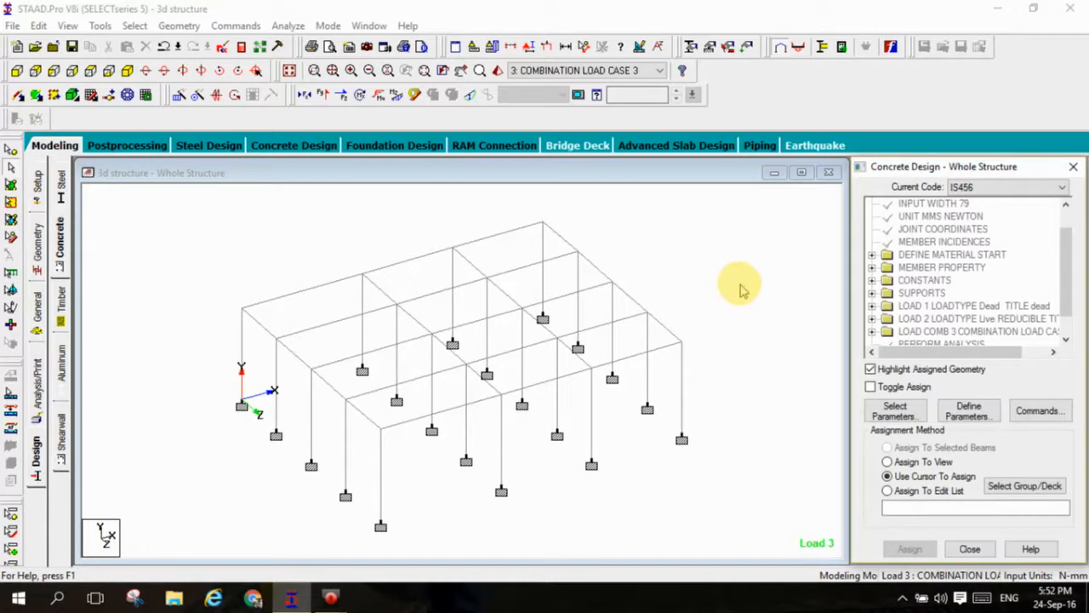
pyautogui.click(1000, 190)
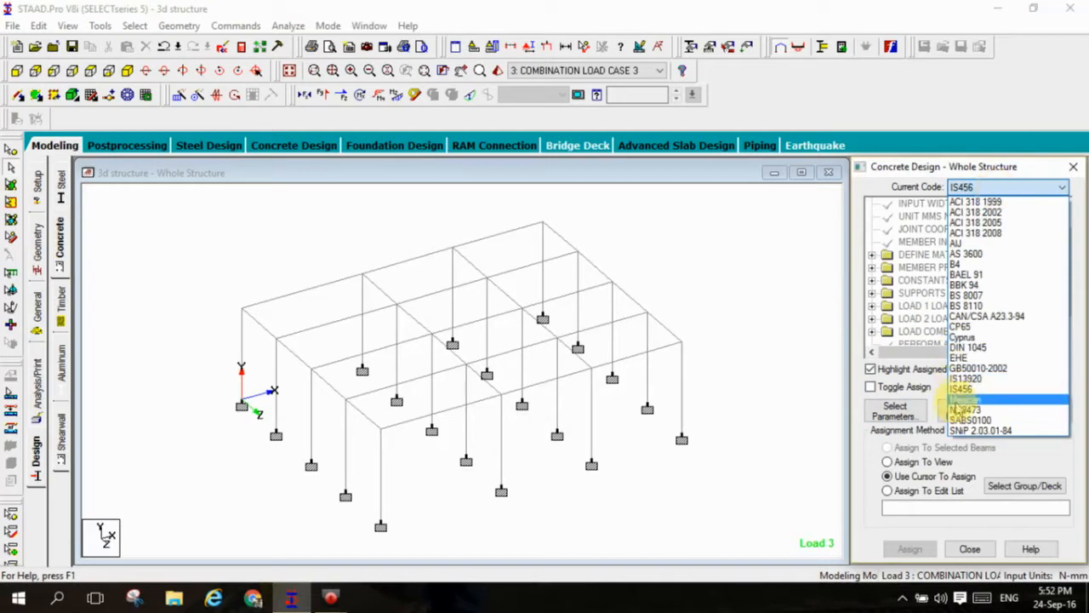
pyautogui.click(963, 391)
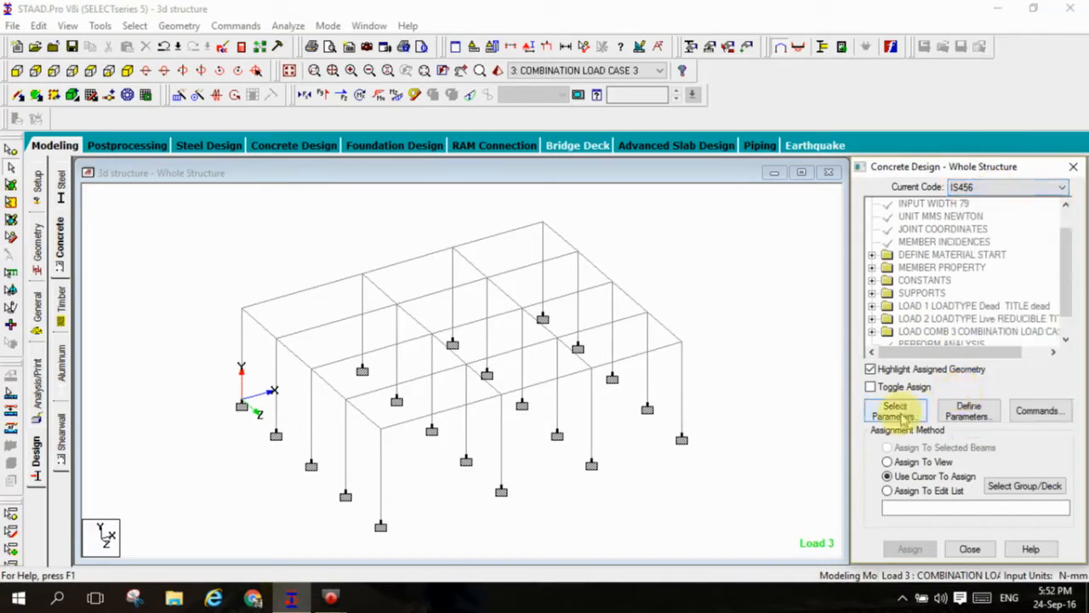
# - Choose only Fc (compressive strength of concrete) and Fymain (yield strength for main reinforcement) as the concrete design parameters
pyautogui.click(900, 412)
pyautogui.click(870, 394)
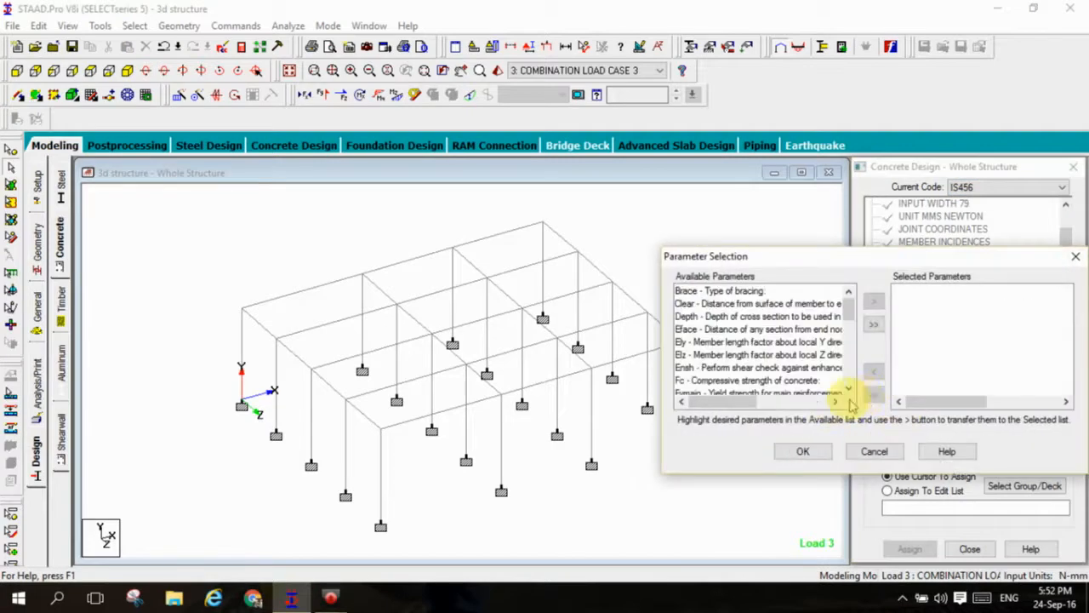
pyautogui.click(773, 381)
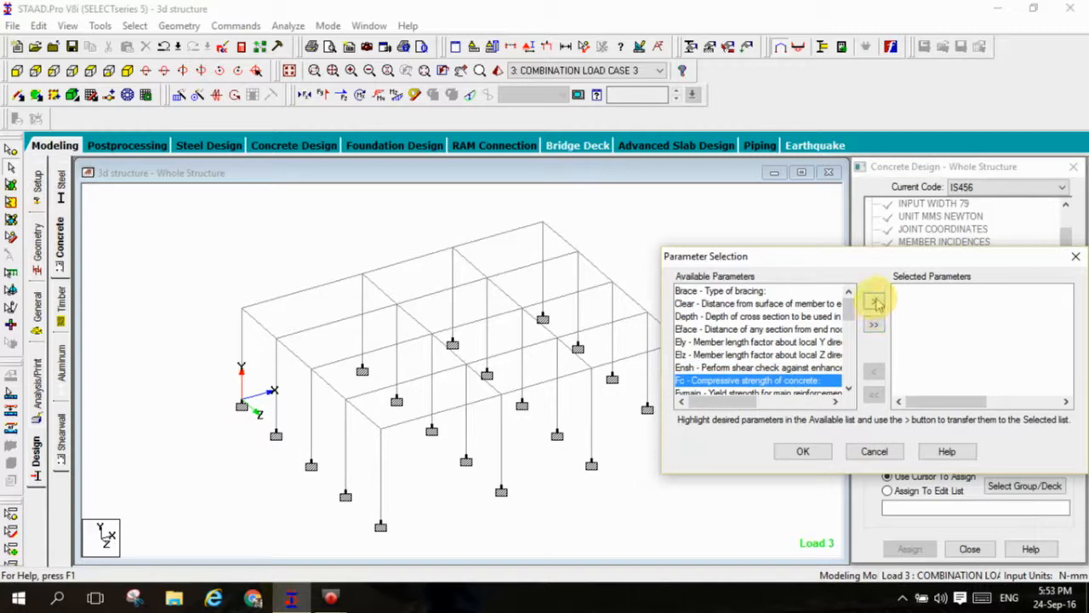
pyautogui.click(874, 302)
pyautogui.click(800, 381)
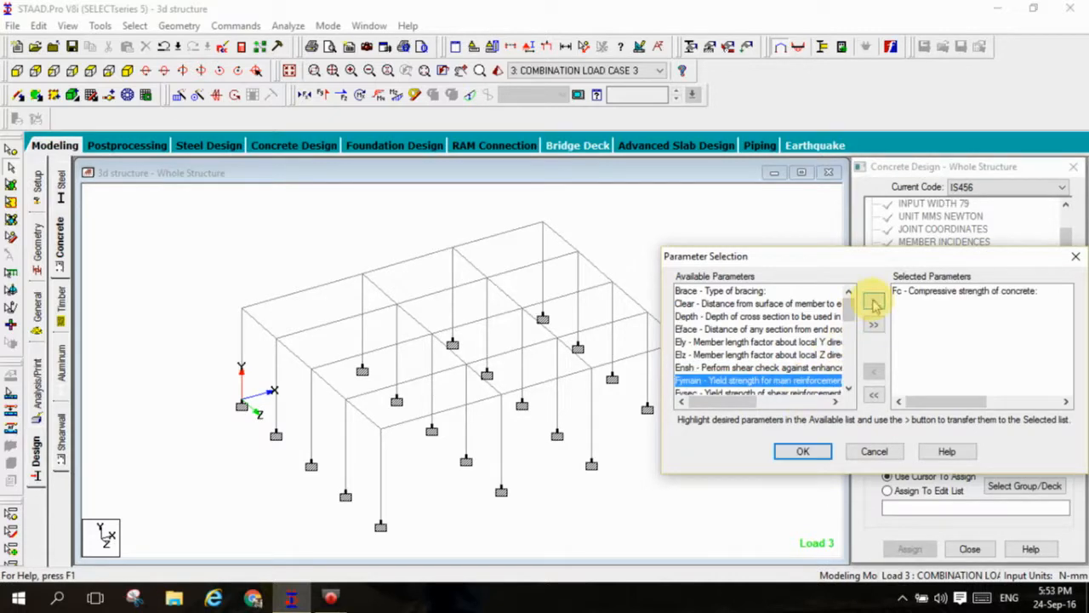
pyautogui.click(874, 302)
pyautogui.click(819, 452)
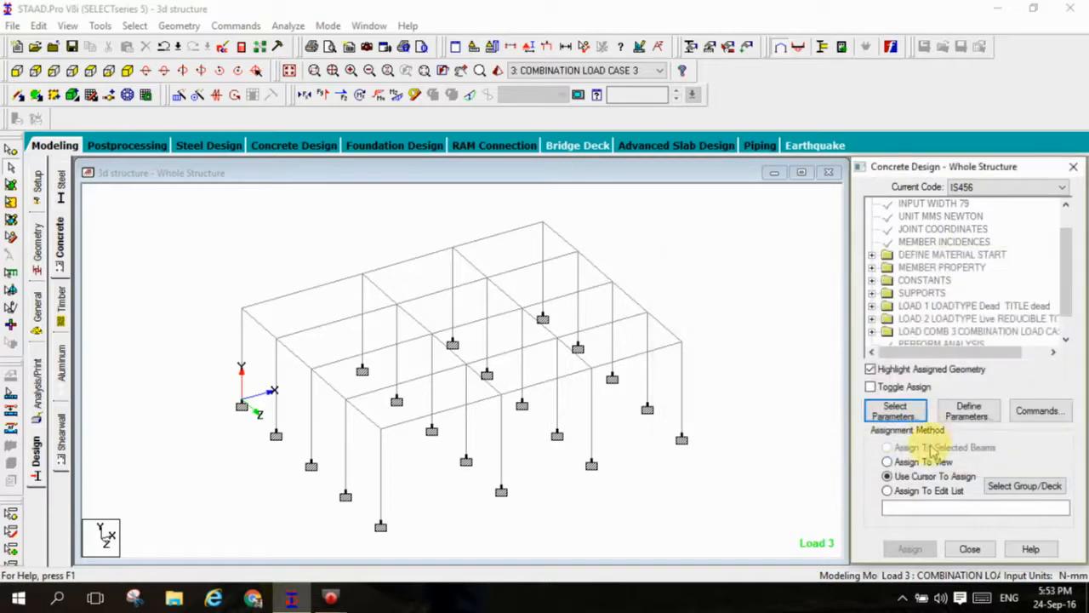
# - Add the design parameters FC with 20 N/mm2 and FYMAIN with 415 N/mm2
pyautogui.click(969, 412)
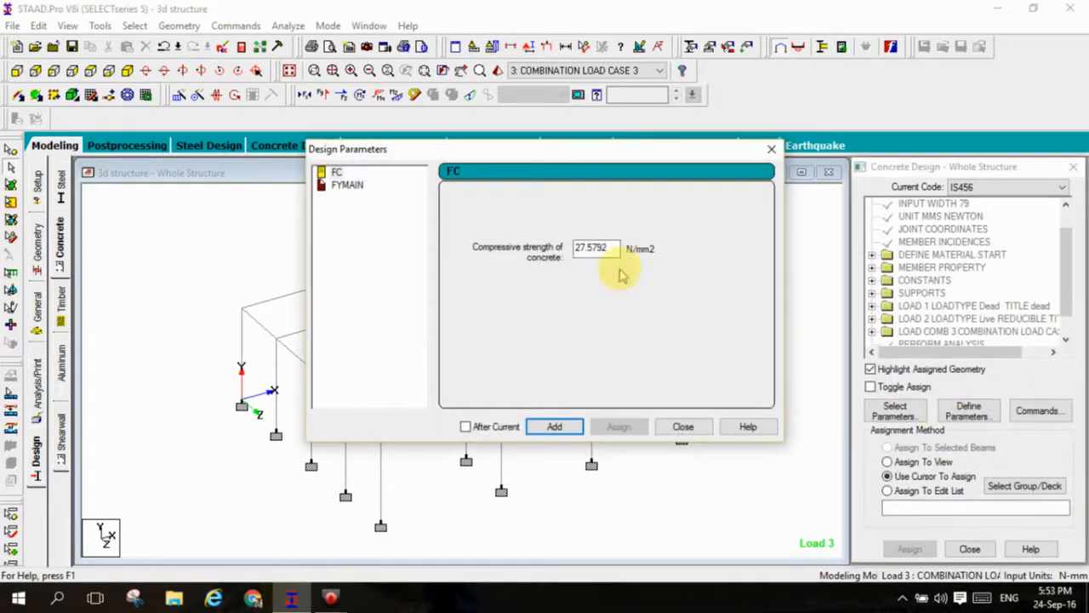
pyautogui.moveTo(602, 247); pyautogui.dragTo(545, 253)
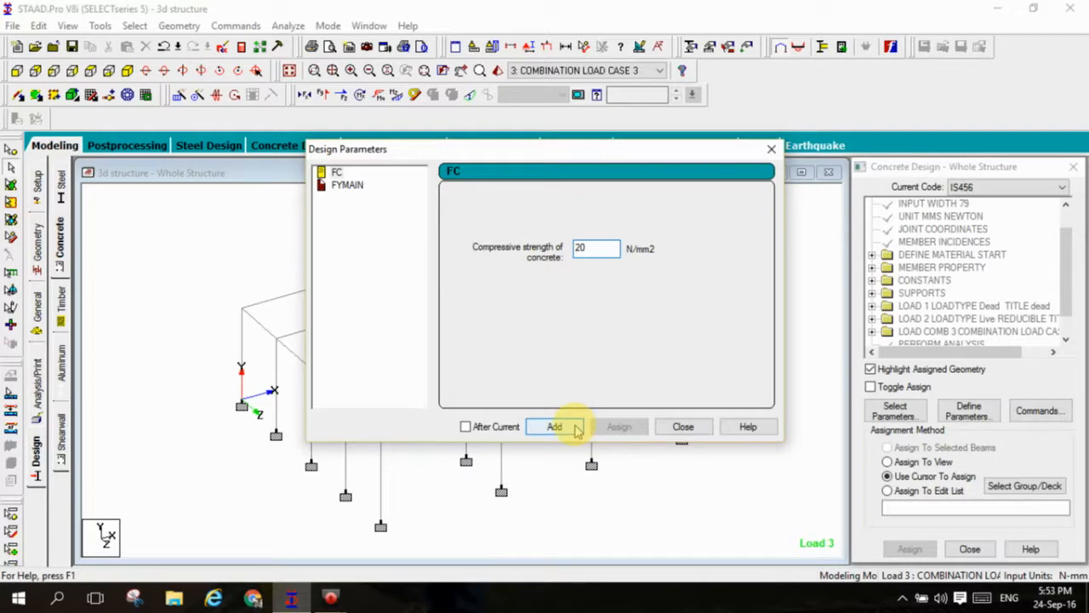
pyautogui.click(576, 428)
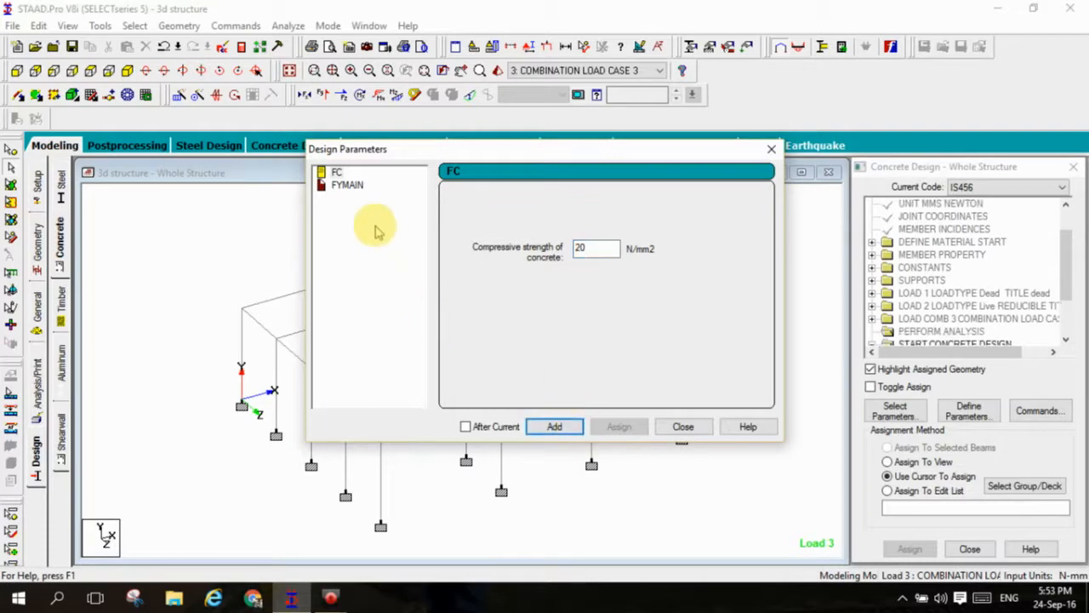
pyautogui.click(348, 184)
pyautogui.moveTo(617, 246); pyautogui.dragTo(535, 264)
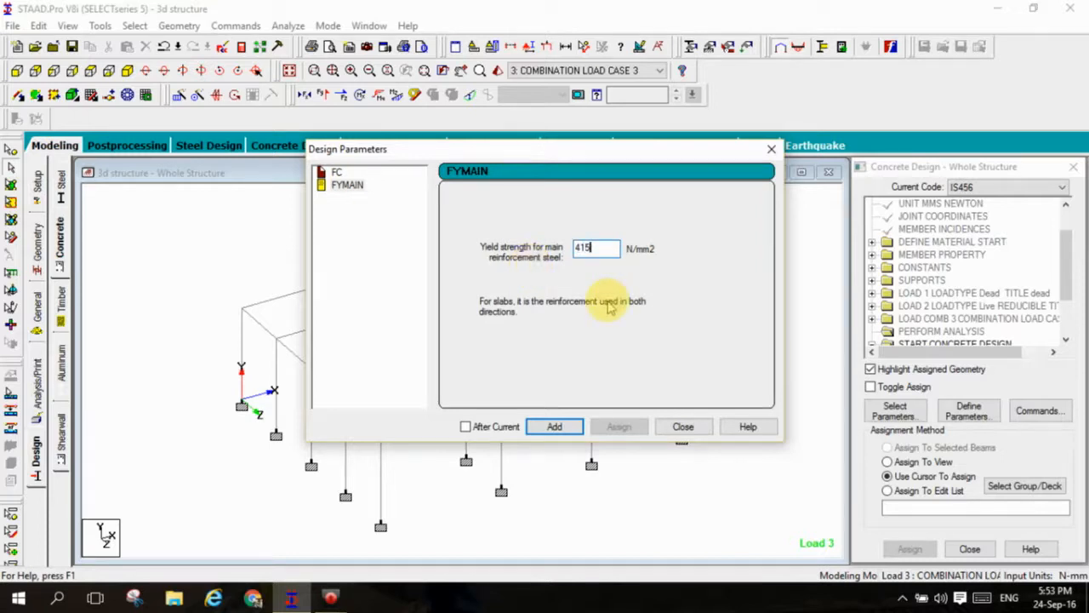
pyautogui.click(559, 427)
pyautogui.click(684, 430)
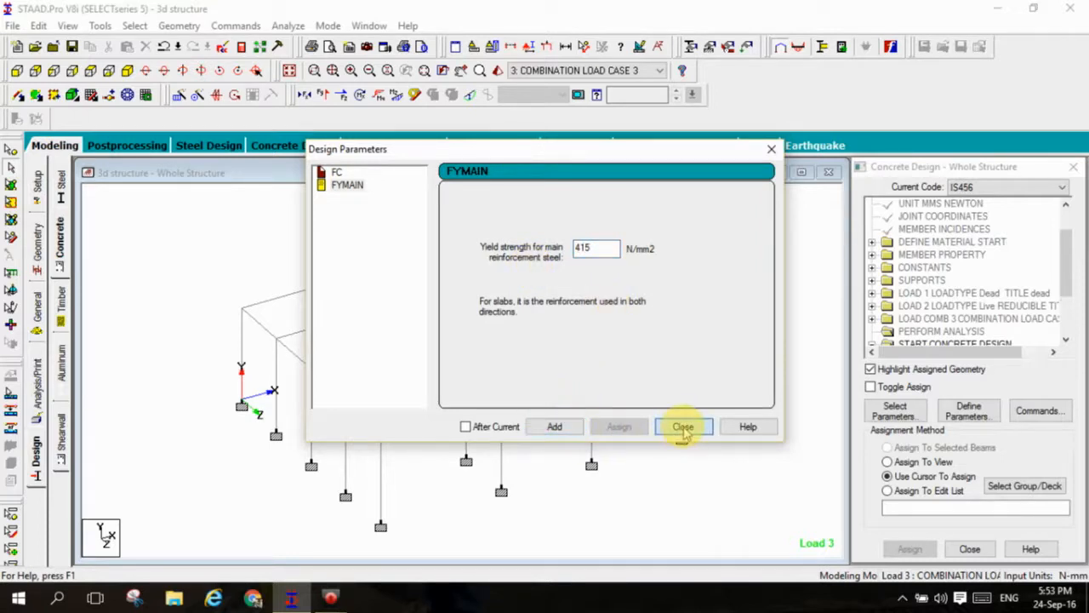
# - Add the Design Beam, Design Column and Take Off commands to the concrete design
pyautogui.click(1034, 411)
pyautogui.click(659, 245)
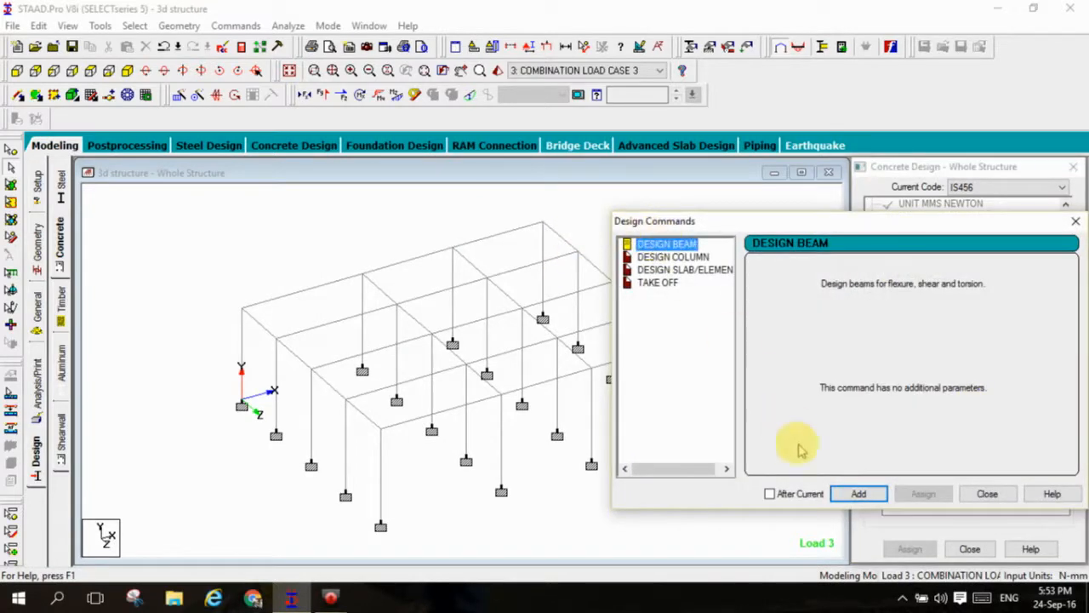
pyautogui.click(853, 492)
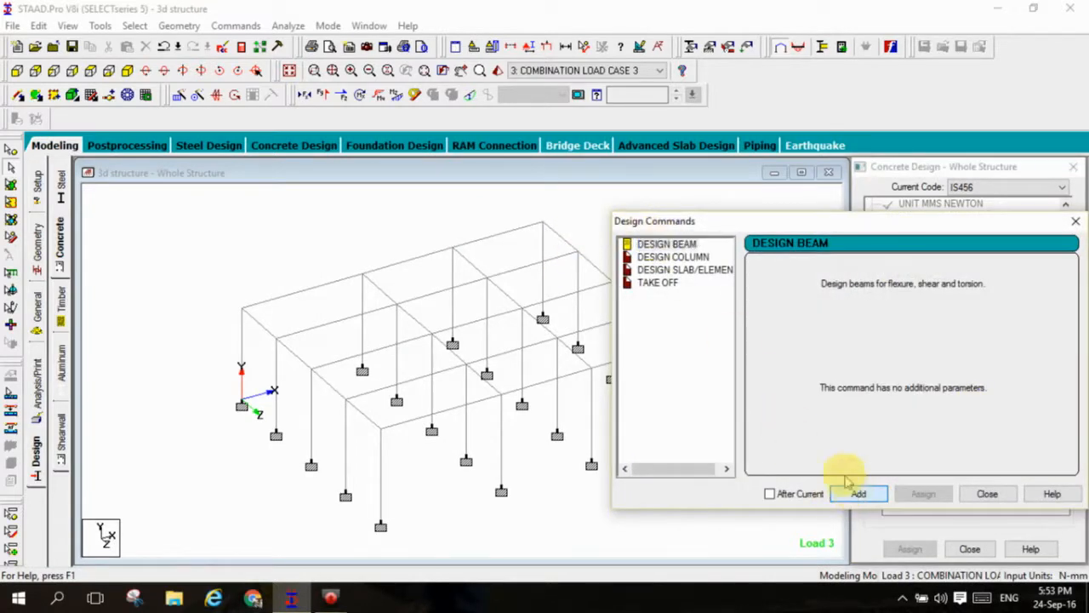
pyautogui.click(681, 257)
pyautogui.click(860, 493)
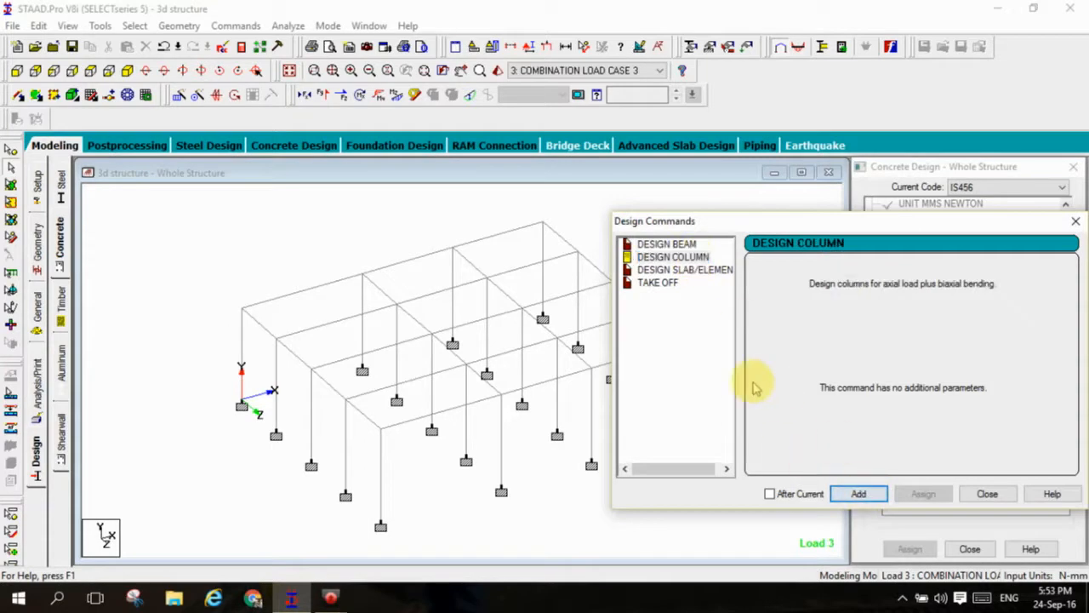
pyautogui.click(662, 283)
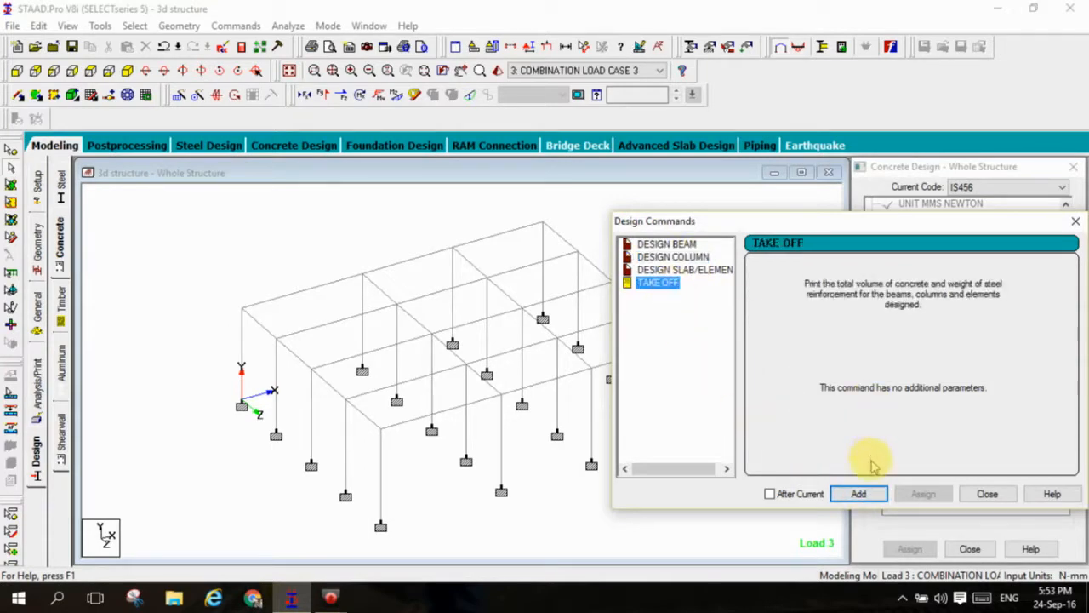
pyautogui.click(879, 496)
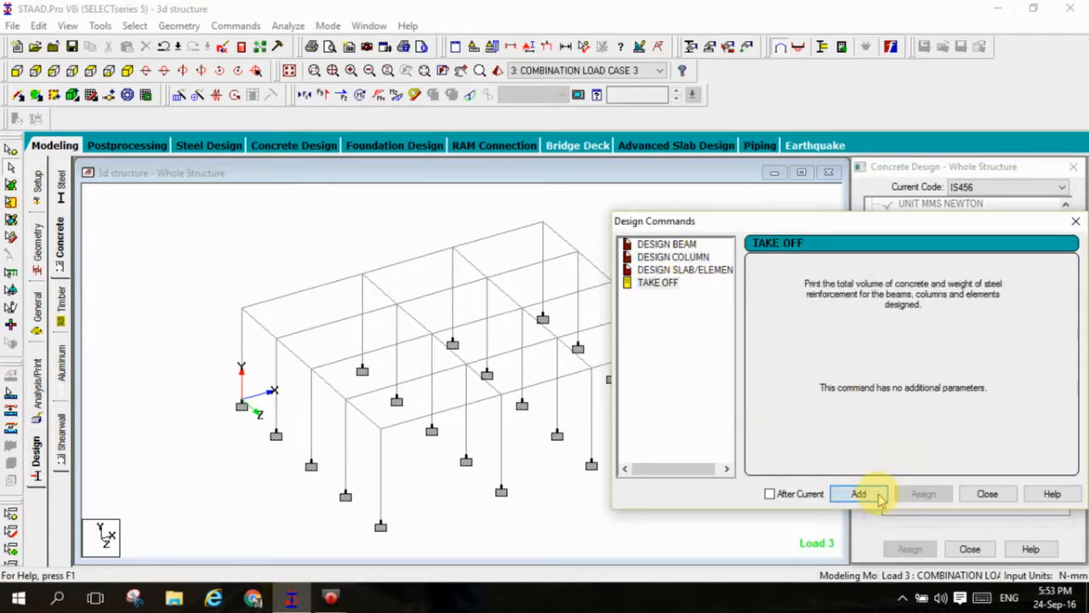
pyautogui.click(988, 494)
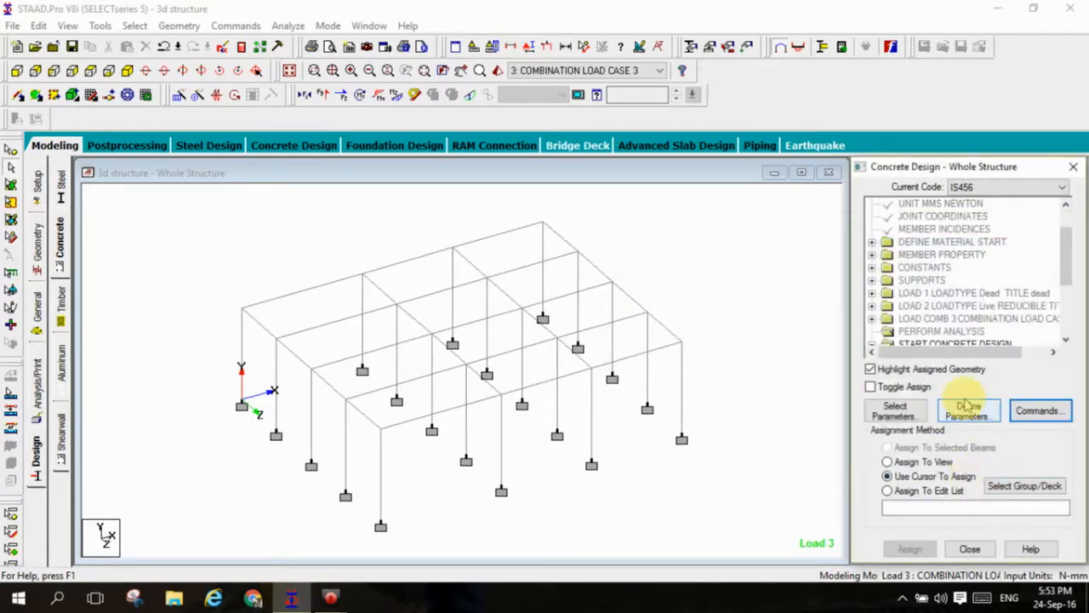
# - Assign the FC 20 parameter to all members in the view
pyautogui.moveTo(1064, 284); pyautogui.dragTo(1068, 330)
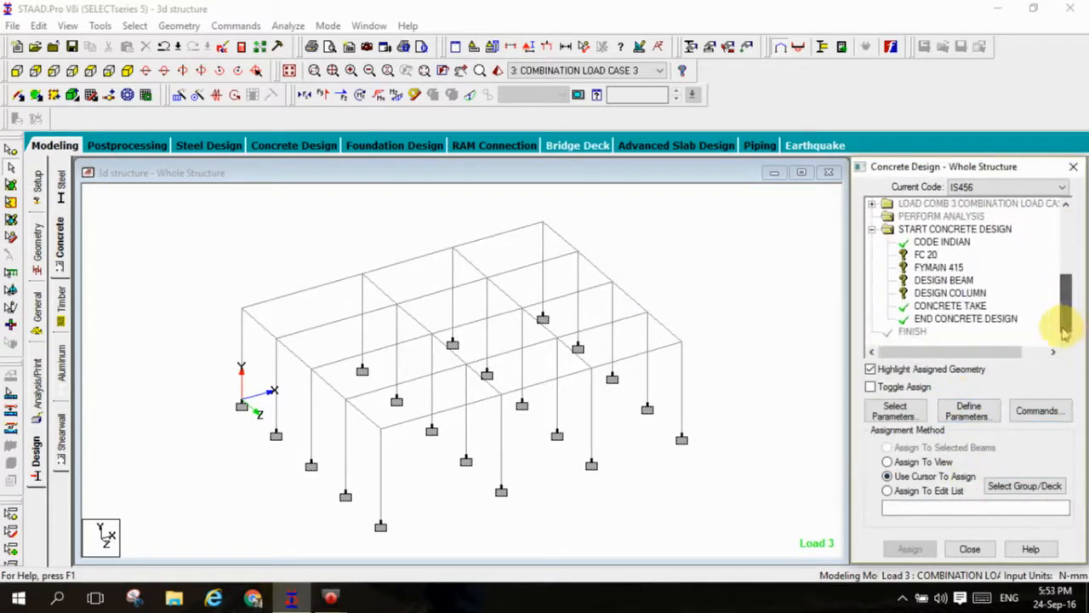
pyautogui.click(928, 255)
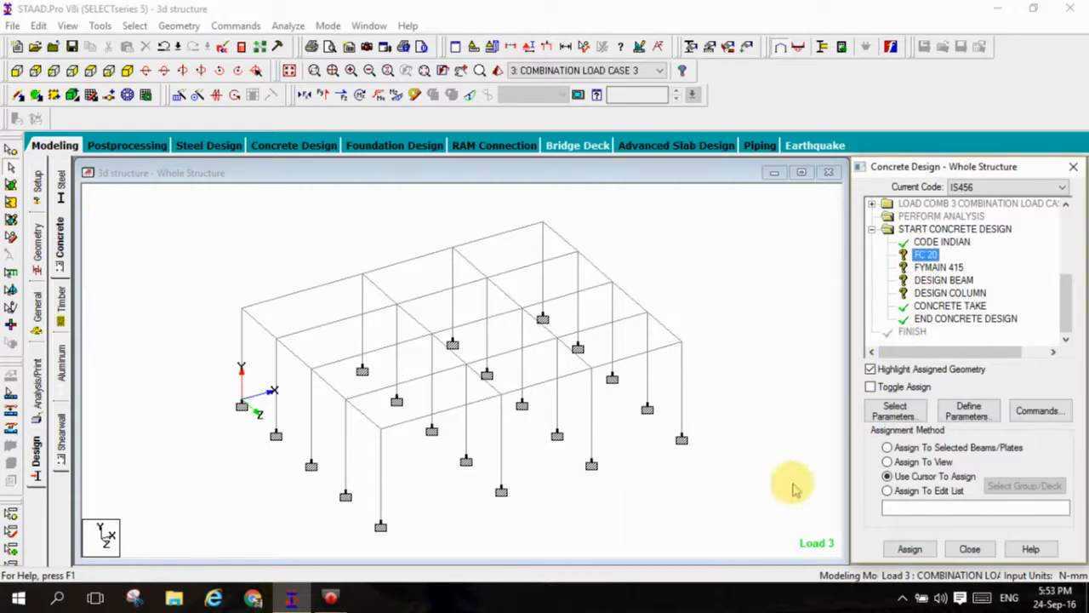
pyautogui.click(924, 462)
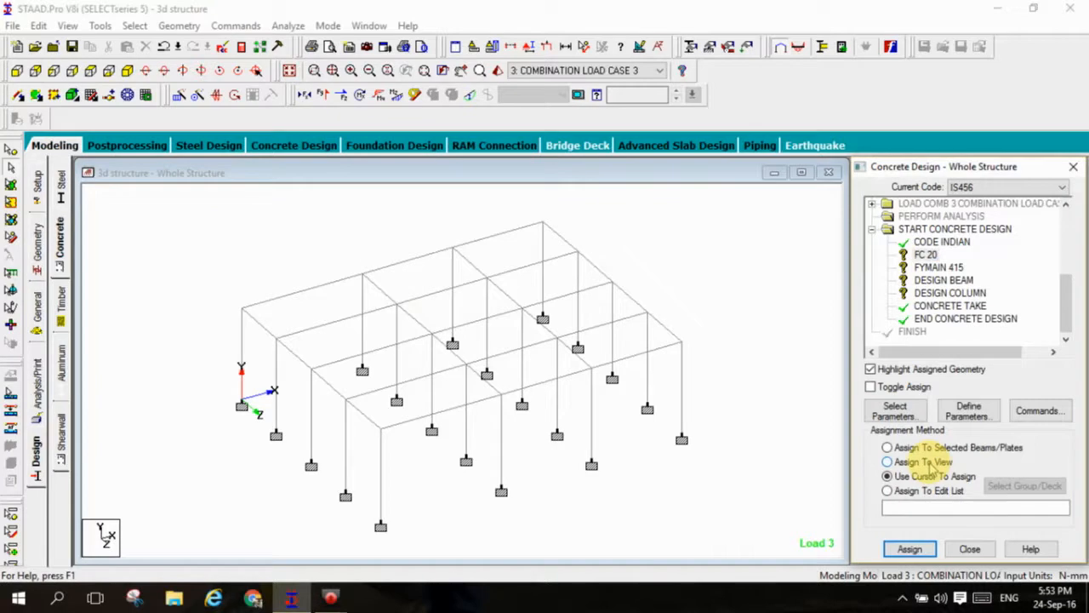
pyautogui.click(909, 549)
pyautogui.click(967, 403)
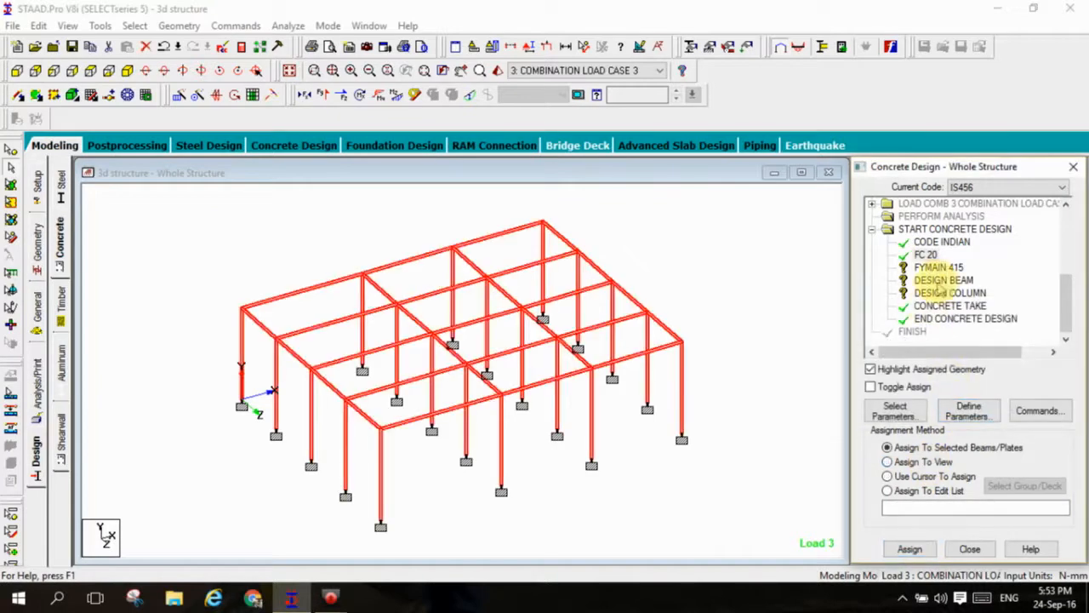
# - Assign the FYMAIN 415 parameter to all members in the view
pyautogui.click(939, 267)
pyautogui.click(900, 475)
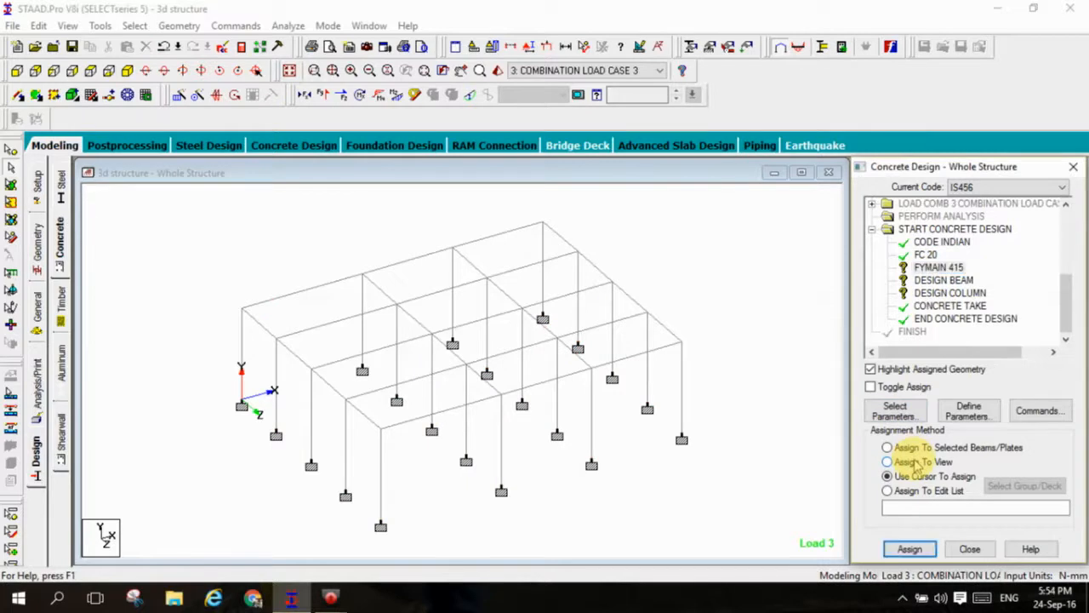
pyautogui.click(908, 549)
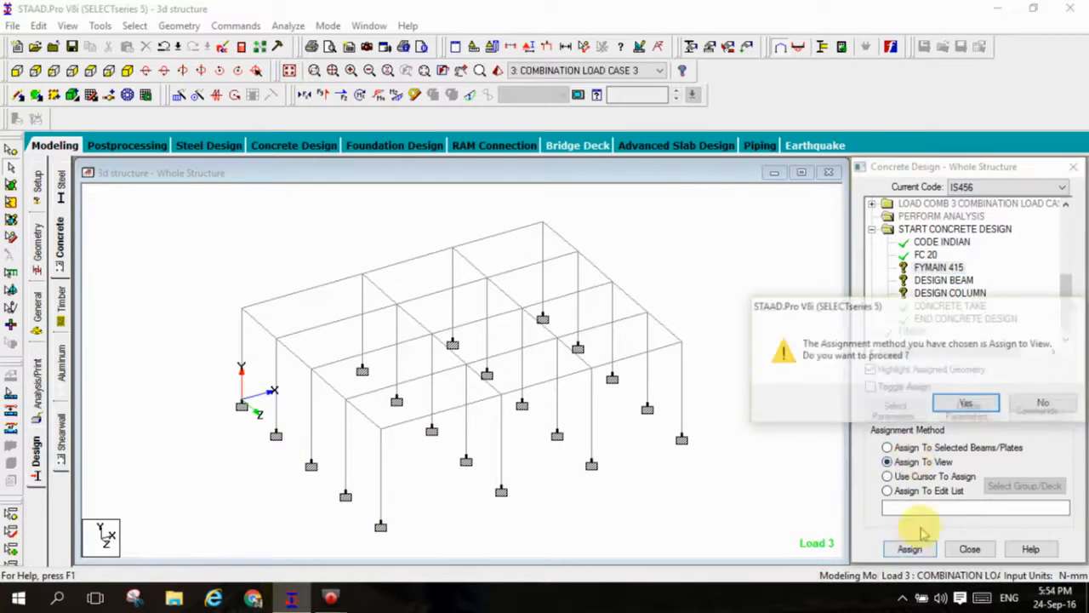
pyautogui.click(964, 406)
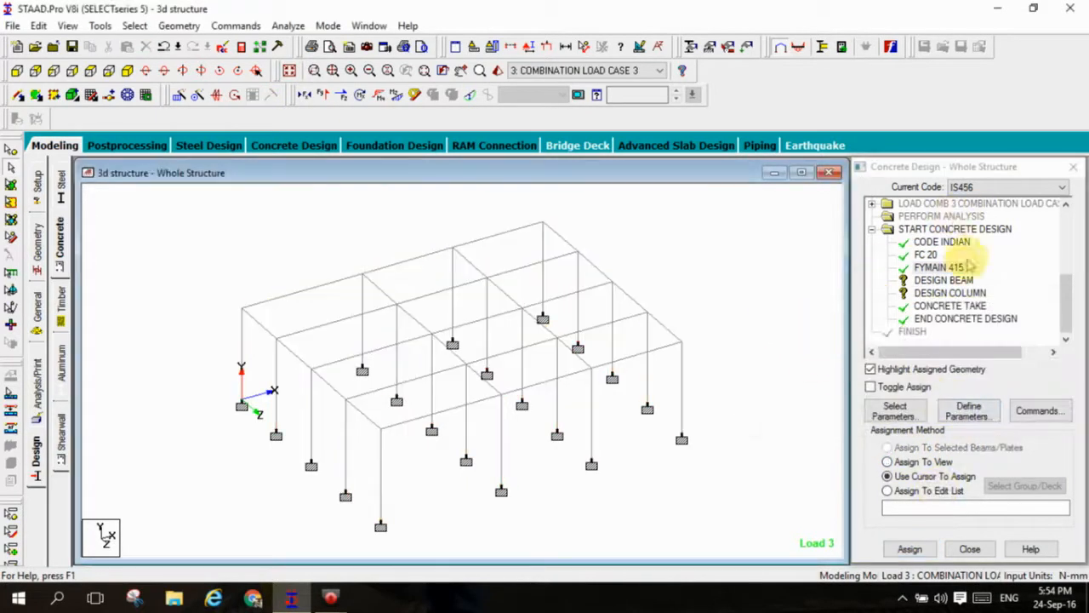
# - Select all beams parallel to X for the Design Beam command
pyautogui.click(944, 280)
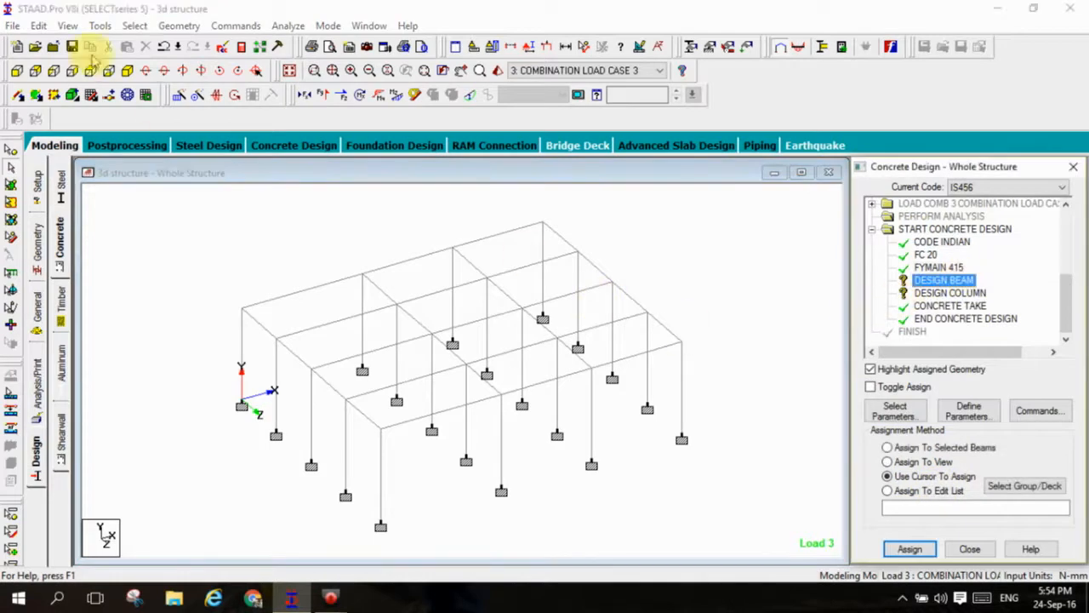
pyautogui.click(135, 26)
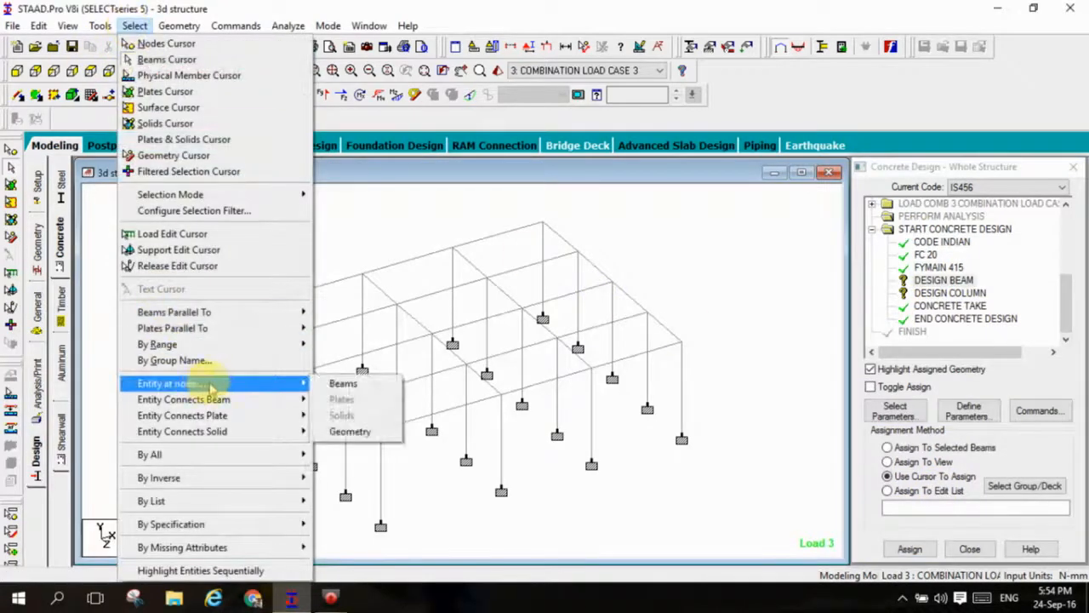
pyautogui.moveTo(214, 315)
pyautogui.click(330, 313)
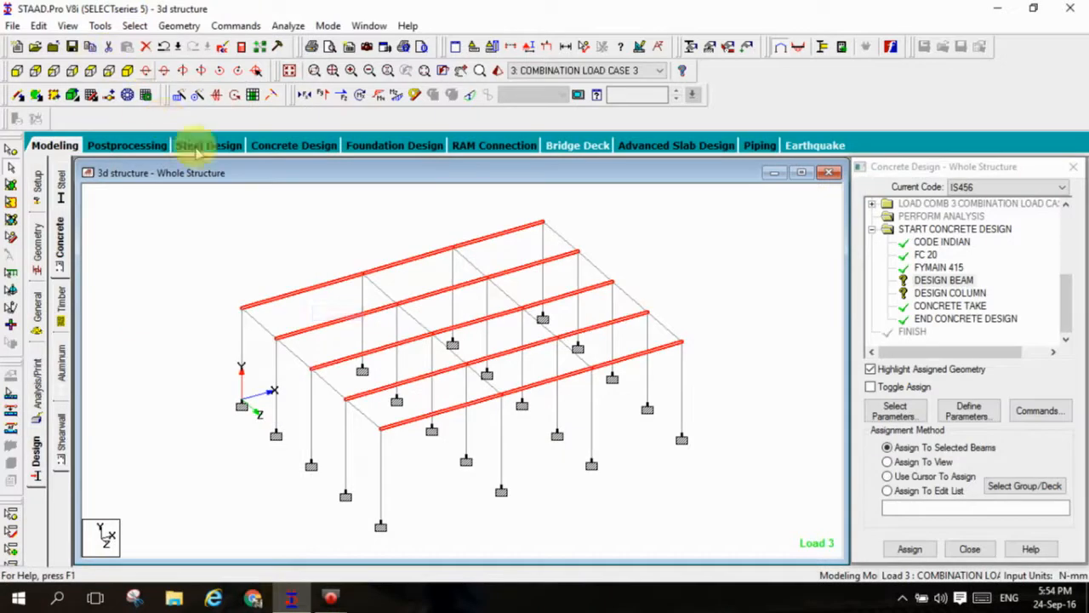